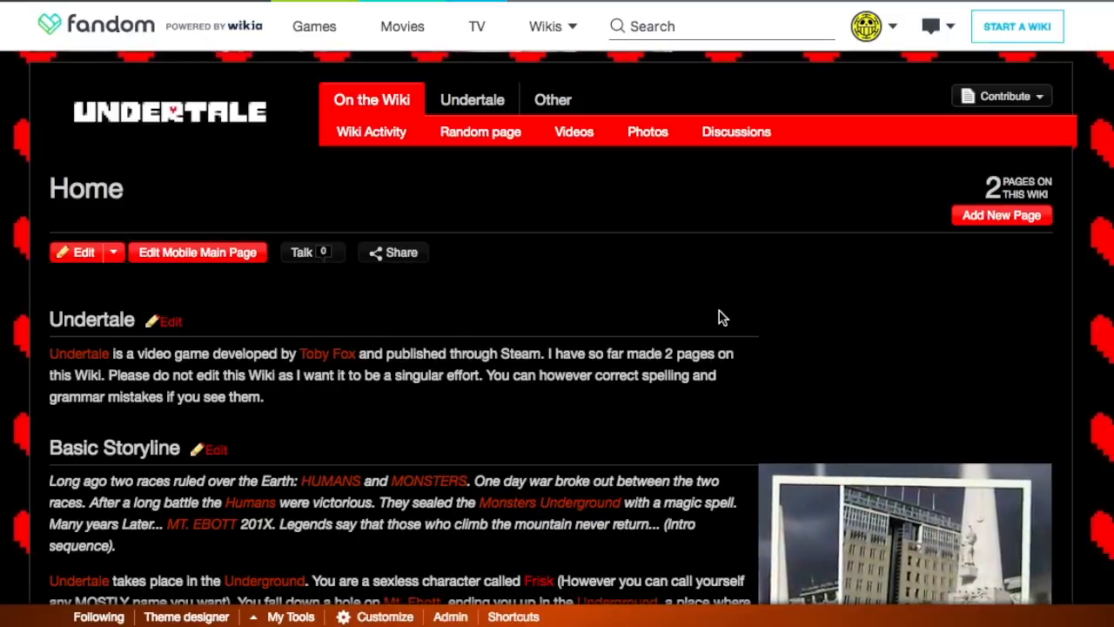
Step: Look through the wiki's home page, from the Undertale introduction and Basic Storyline to the Gameplay section and the collapsed tables
{"action": "scroll", "coordinate": [720, 317], "scroll_direction": "down", "scroll_amount": 9}
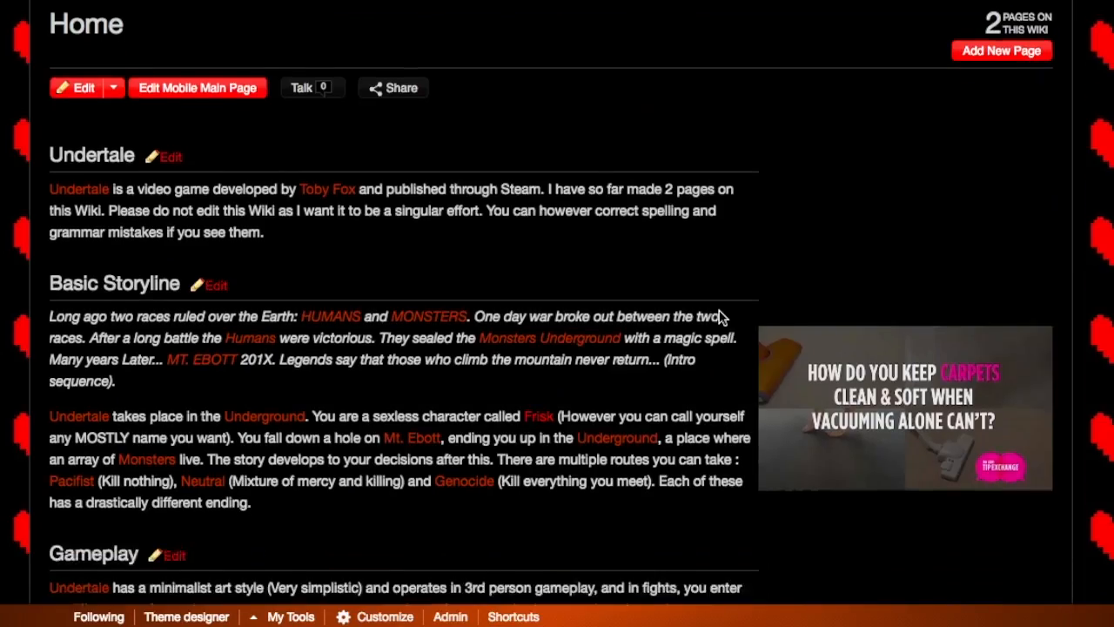
{"action": "scroll", "coordinate": [719, 317], "scroll_direction": "up", "scroll_amount": 6}
{"action": "scroll", "coordinate": [719, 318], "scroll_direction": "up", "scroll_amount": 1}
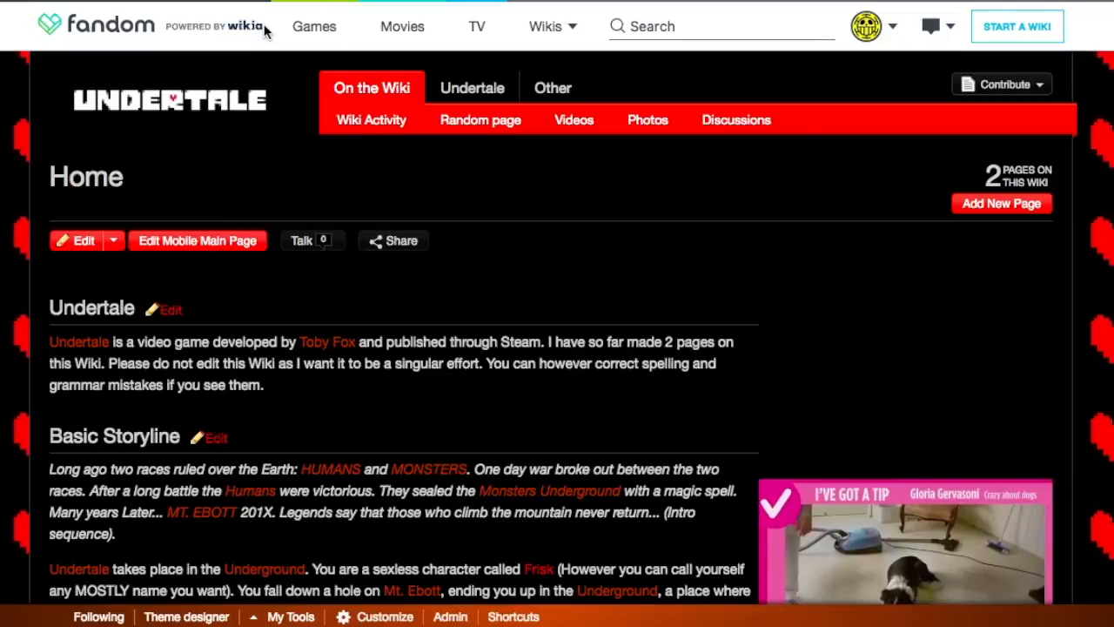
{"action": "scroll", "coordinate": [338, 207], "scroll_direction": "down", "scroll_amount": 5}
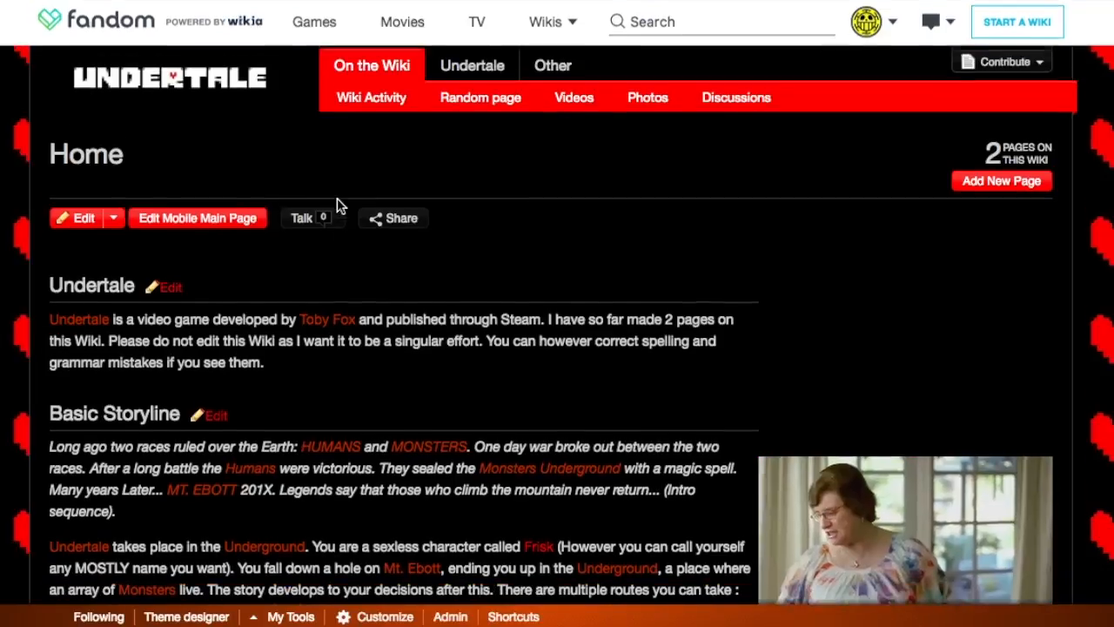
{"action": "scroll", "coordinate": [339, 206], "scroll_direction": "down", "scroll_amount": 12}
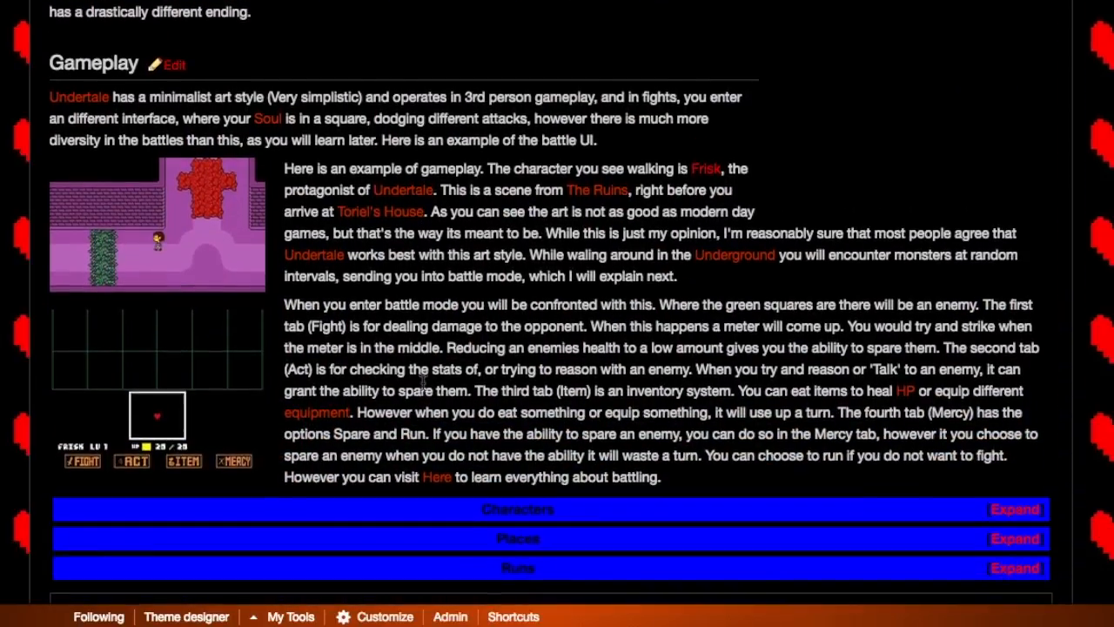
{"action": "scroll", "coordinate": [423, 383], "scroll_direction": "up", "scroll_amount": 12}
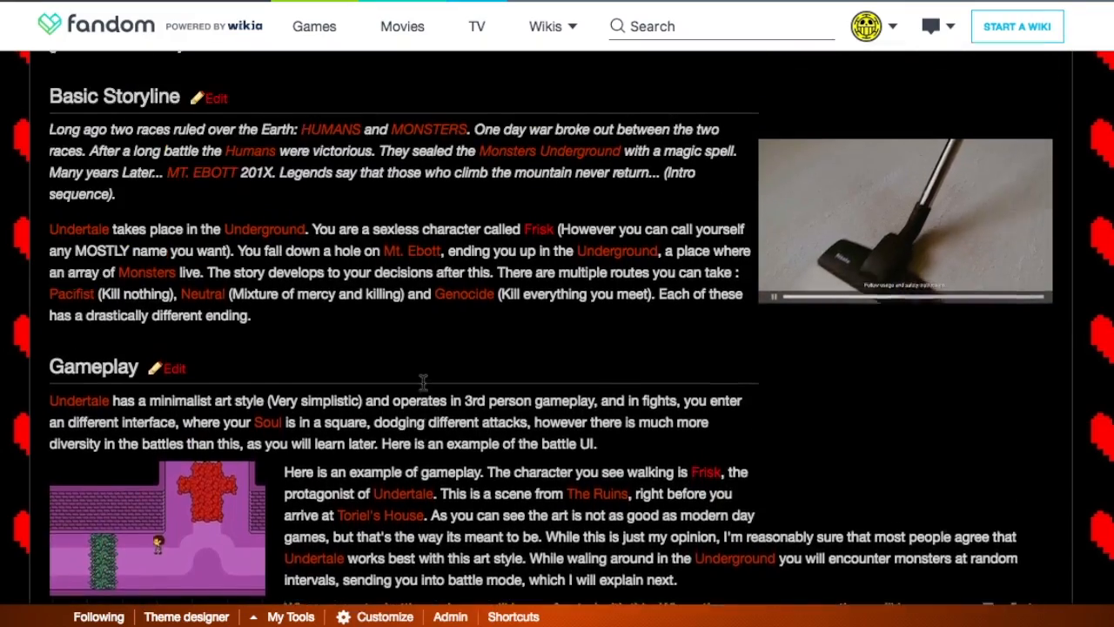
{"action": "scroll", "coordinate": [423, 383], "scroll_direction": "up", "scroll_amount": 7}
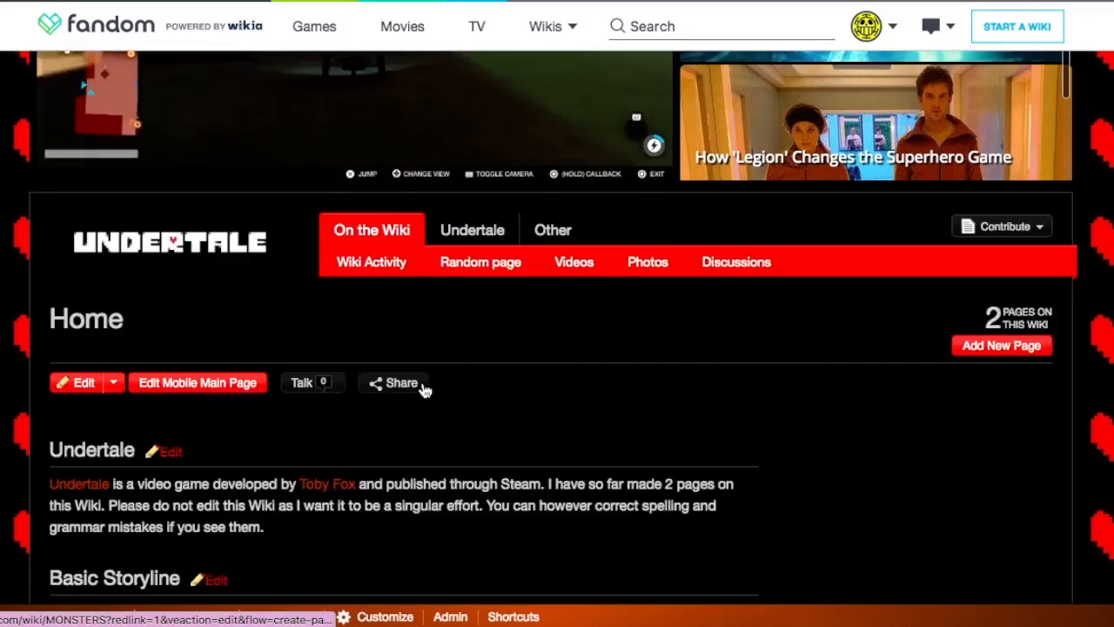
{"action": "scroll", "coordinate": [423, 389], "scroll_direction": "down", "scroll_amount": 4}
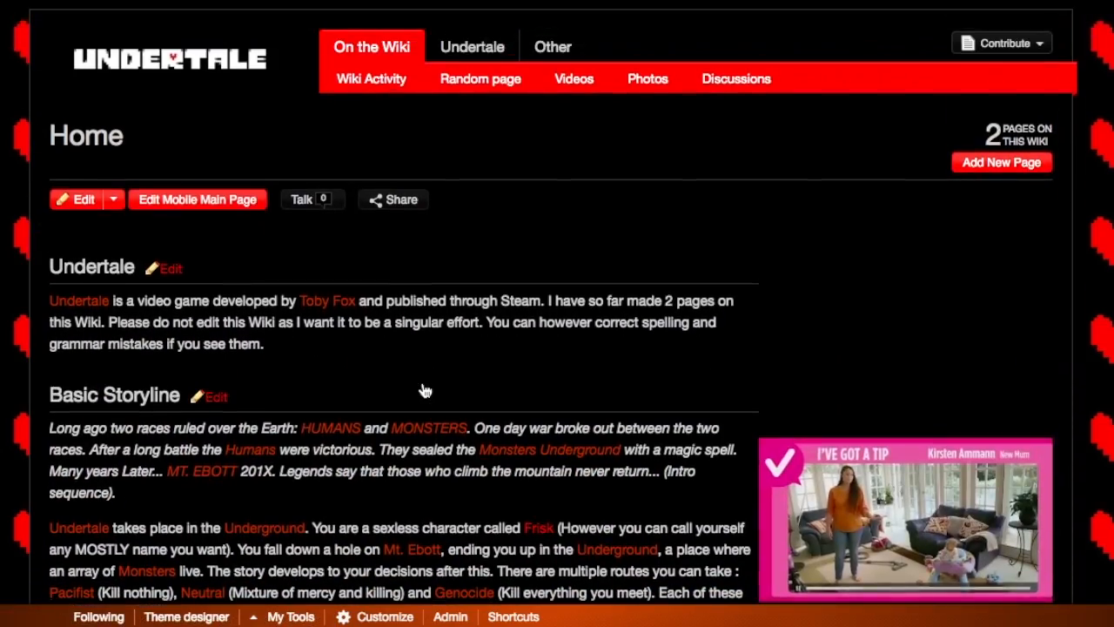
{"action": "scroll", "coordinate": [425, 390], "scroll_direction": "up", "scroll_amount": 1}
{"action": "scroll", "coordinate": [425, 391], "scroll_direction": "down", "scroll_amount": 1}
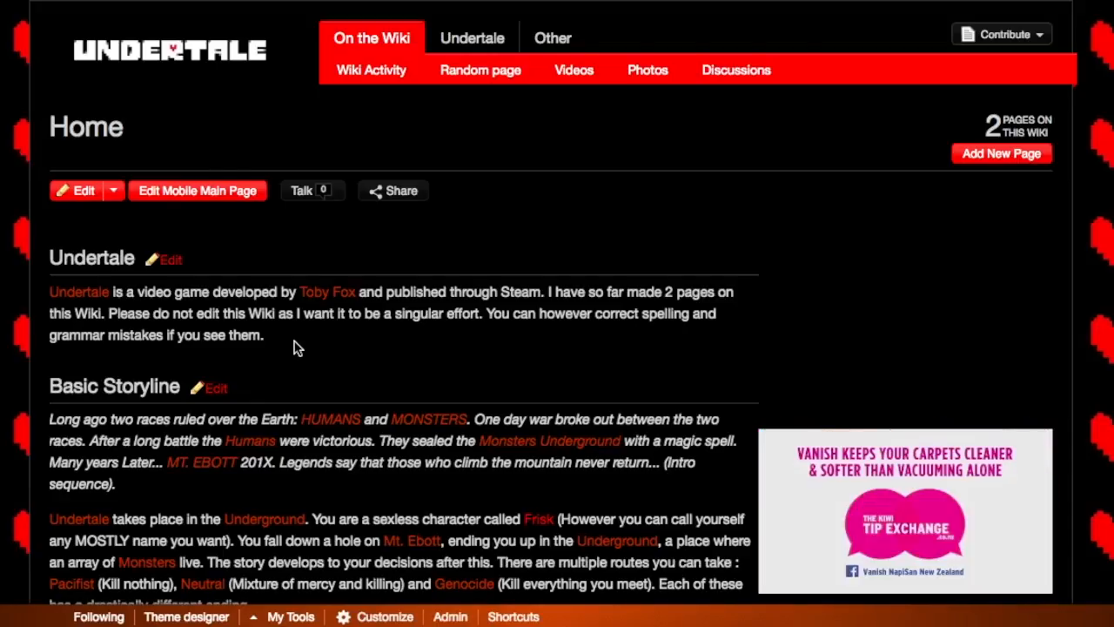
{"action": "scroll", "coordinate": [296, 349], "scroll_direction": "down", "scroll_amount": 10}
{"action": "scroll", "coordinate": [296, 348], "scroll_direction": "up", "scroll_amount": 2}
{"action": "scroll", "coordinate": [296, 348], "scroll_direction": "up", "scroll_amount": 5}
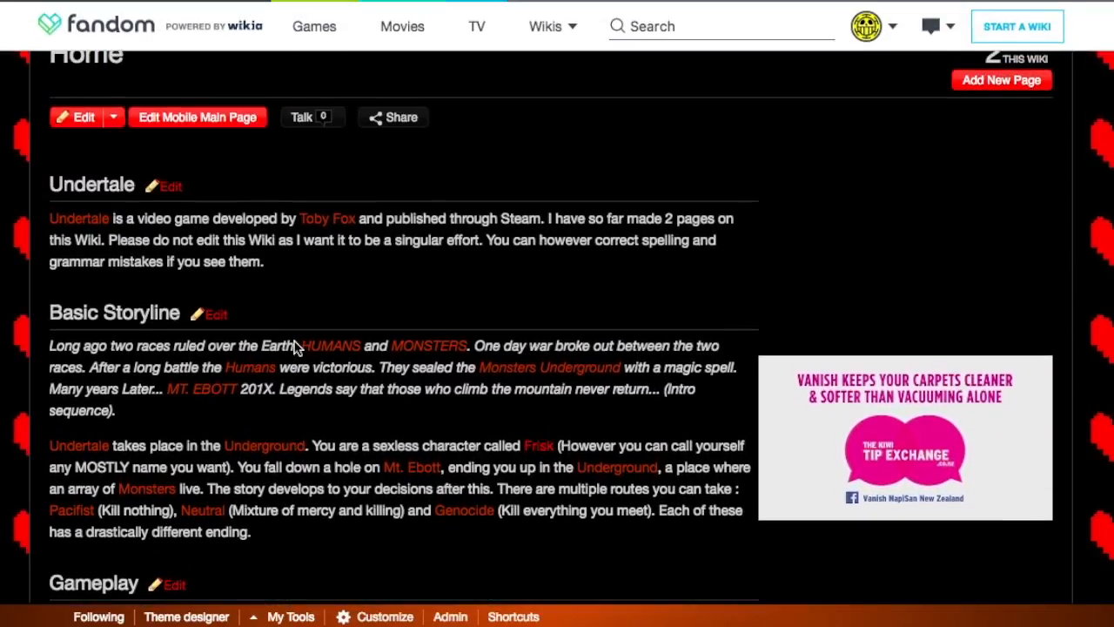
{"action": "scroll", "coordinate": [296, 346], "scroll_direction": "up", "scroll_amount": 3}
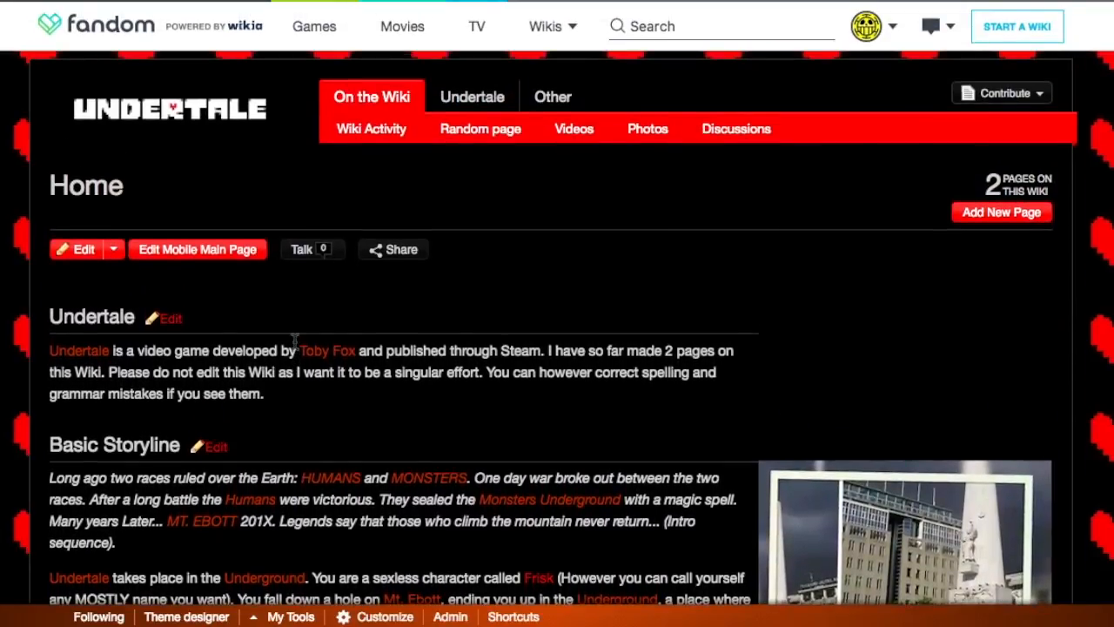
{"action": "scroll", "coordinate": [296, 341], "scroll_direction": "down", "scroll_amount": 2}
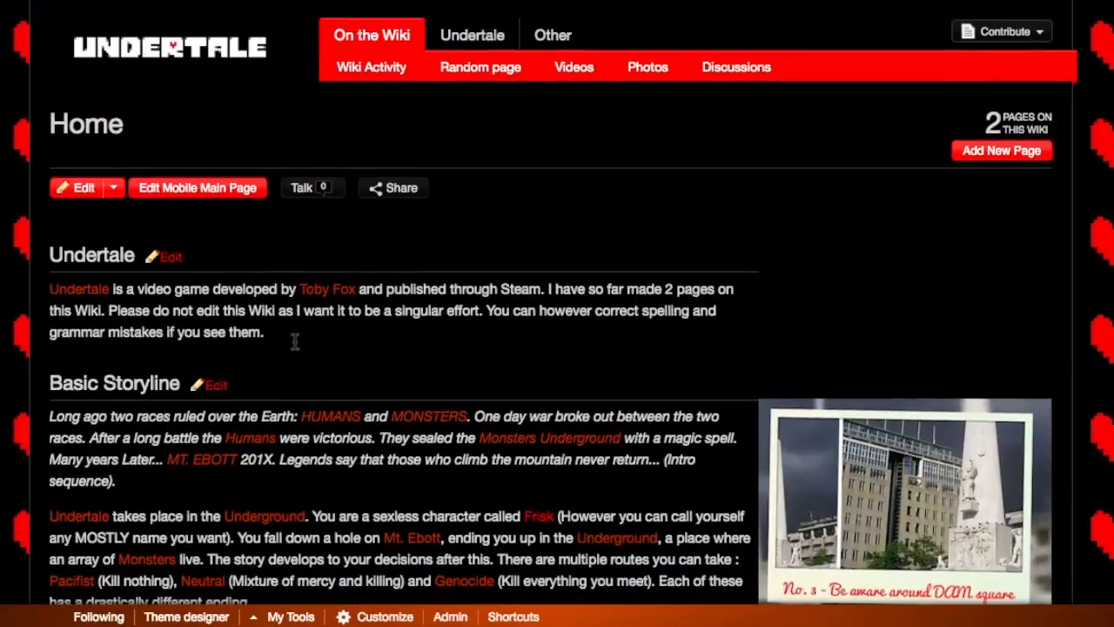
{"action": "scroll", "coordinate": [295, 341], "scroll_direction": "up", "scroll_amount": 3}
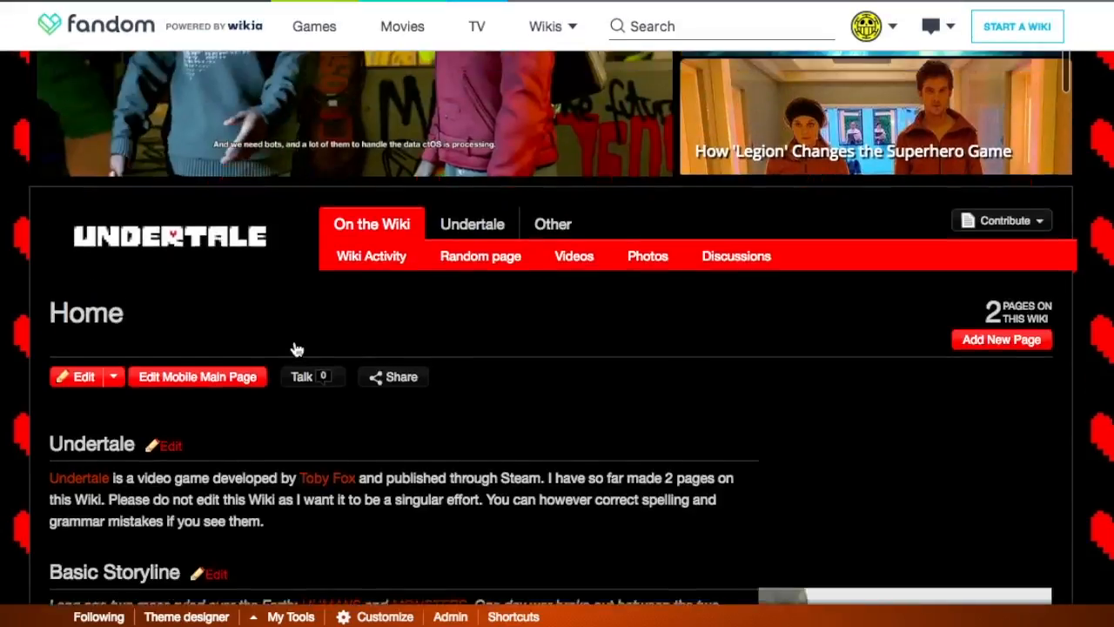
{"action": "left_click", "coordinate": [871, 29]}
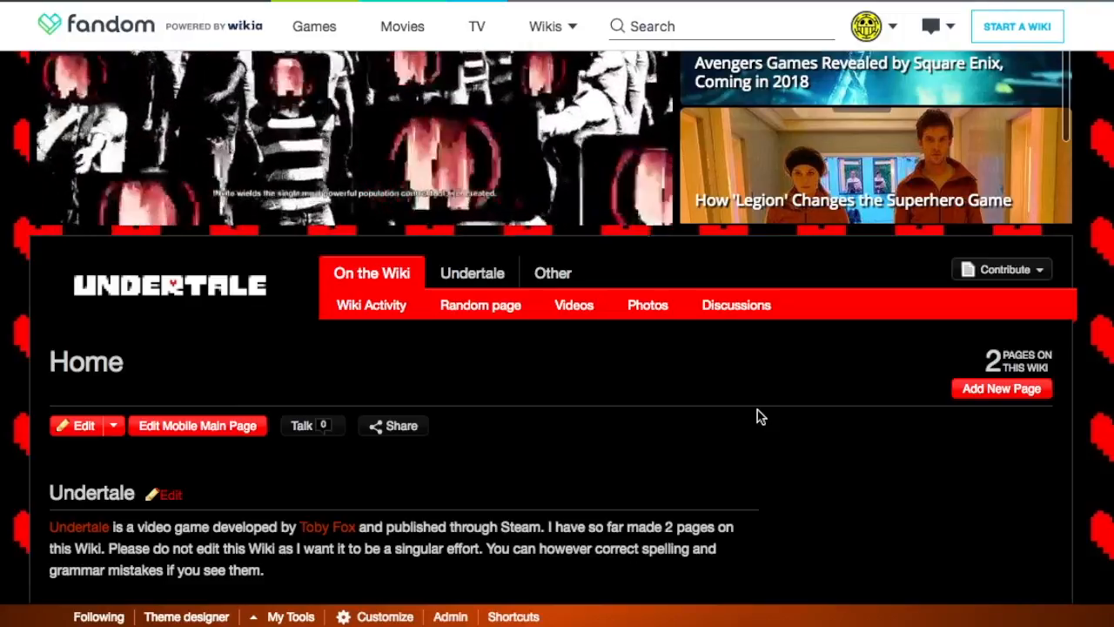
{"action": "scroll", "coordinate": [757, 417], "scroll_direction": "down", "scroll_amount": 6}
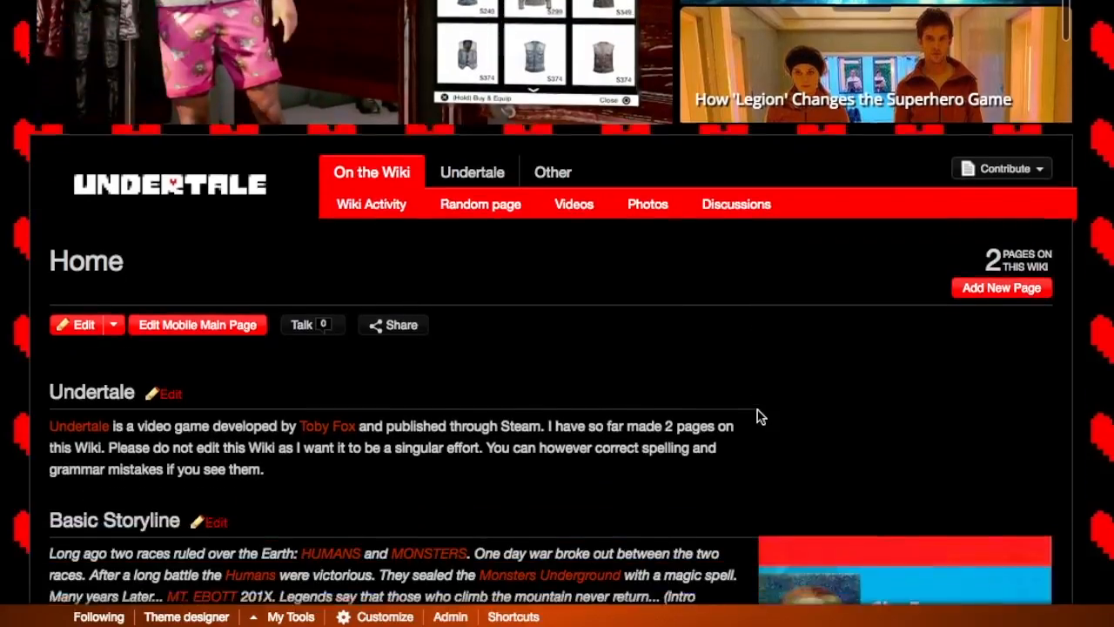
{"action": "scroll", "coordinate": [757, 417], "scroll_direction": "down", "scroll_amount": 3}
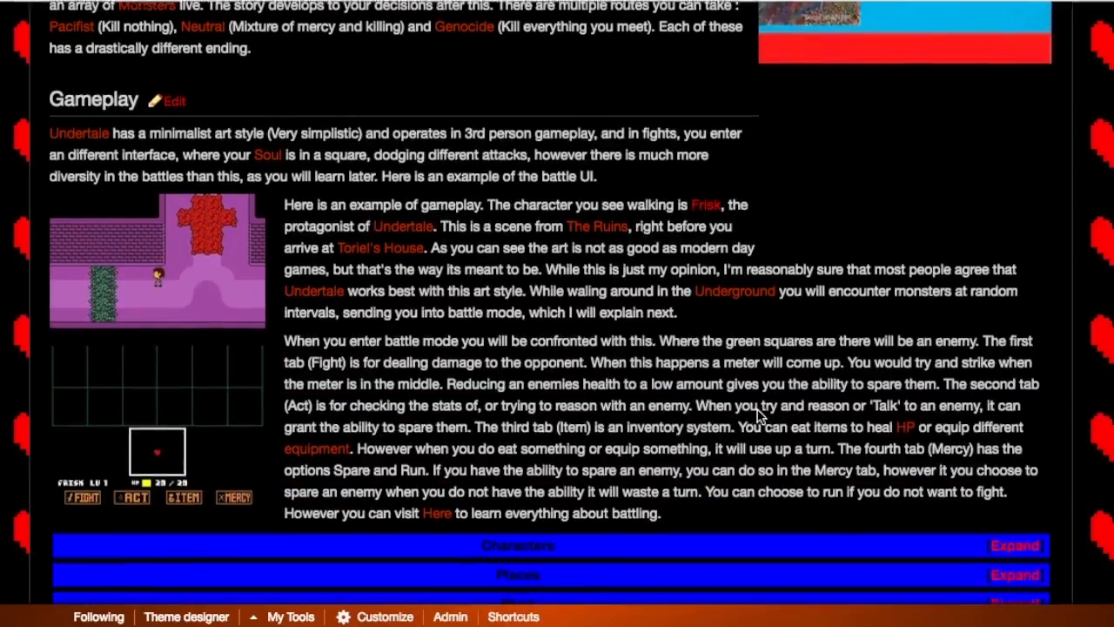
{"action": "scroll", "coordinate": [758, 417], "scroll_direction": "up", "scroll_amount": 4}
{"action": "scroll", "coordinate": [549, 286], "scroll_direction": "up", "scroll_amount": 3}
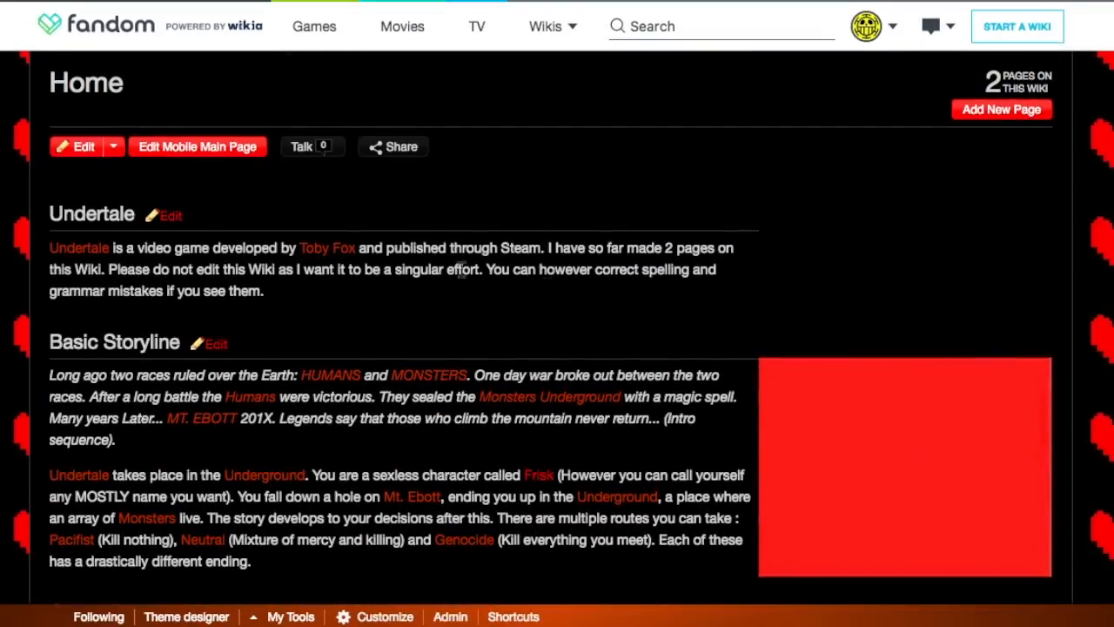
Step: Create a new wiki page titled "Toriel" and open it for editing
{"action": "scroll", "coordinate": [630, 24], "scroll_direction": "up", "scroll_amount": 1}
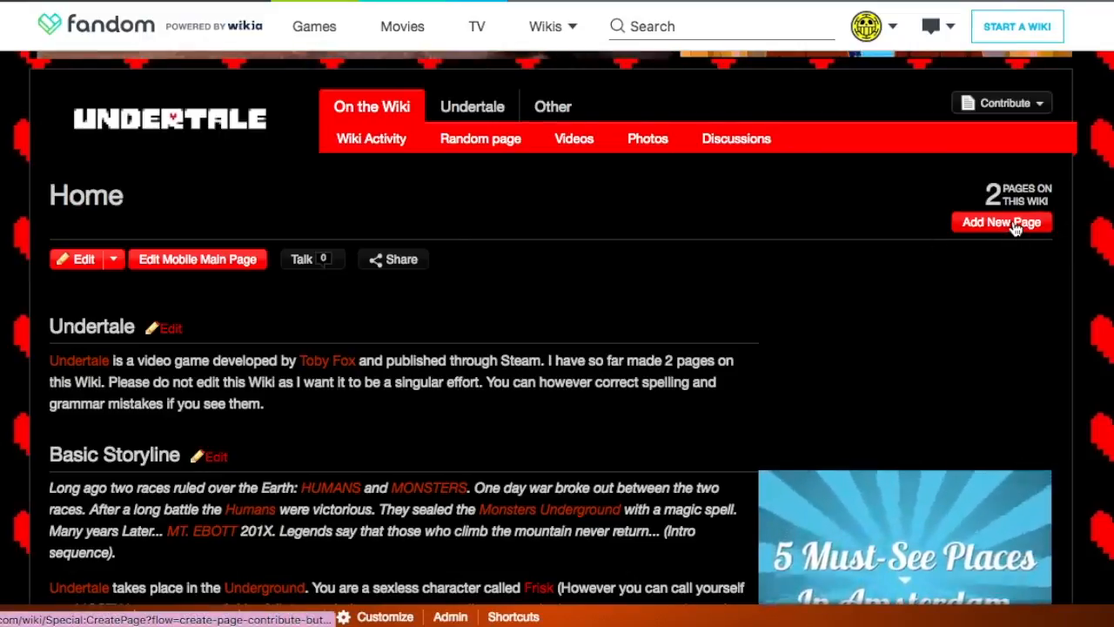
{"action": "left_click", "coordinate": [1001, 223]}
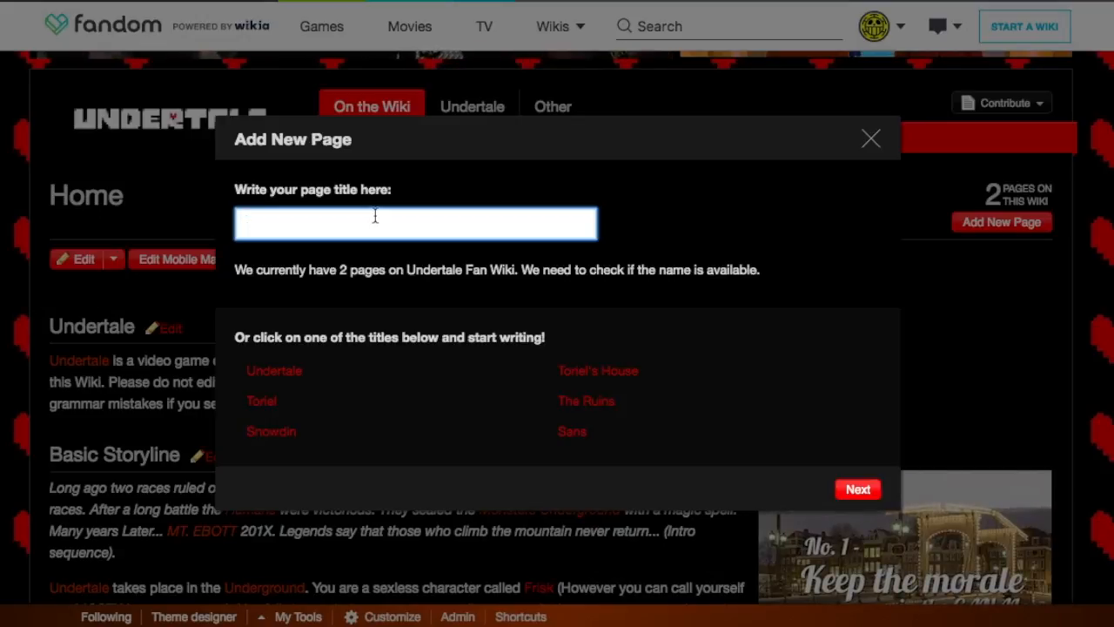
{"action": "type", "text": "R"}
{"action": "key", "text": "BackSpace"}
{"action": "type", "text": "Toriel"}
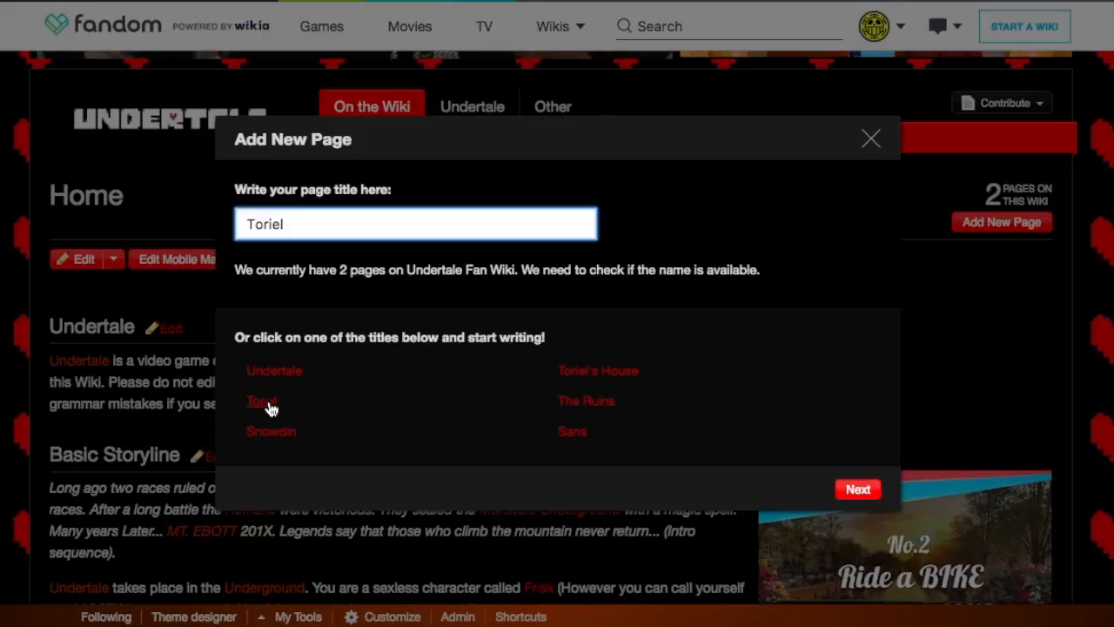
{"action": "left_click", "coordinate": [857, 491]}
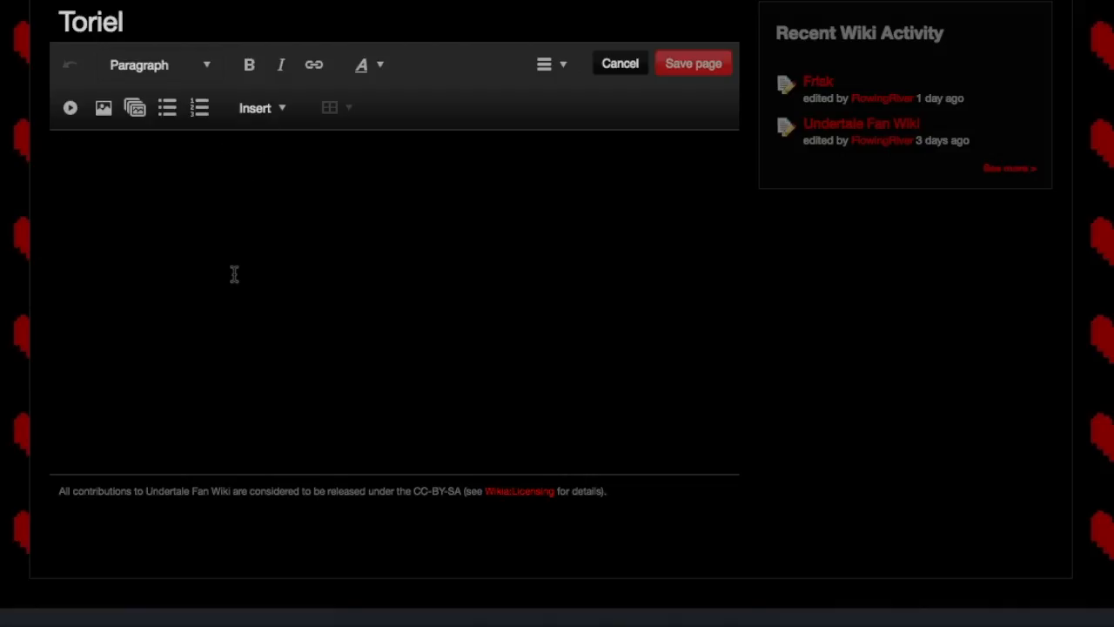
{"action": "type", "text": "TOriel is a goat."}
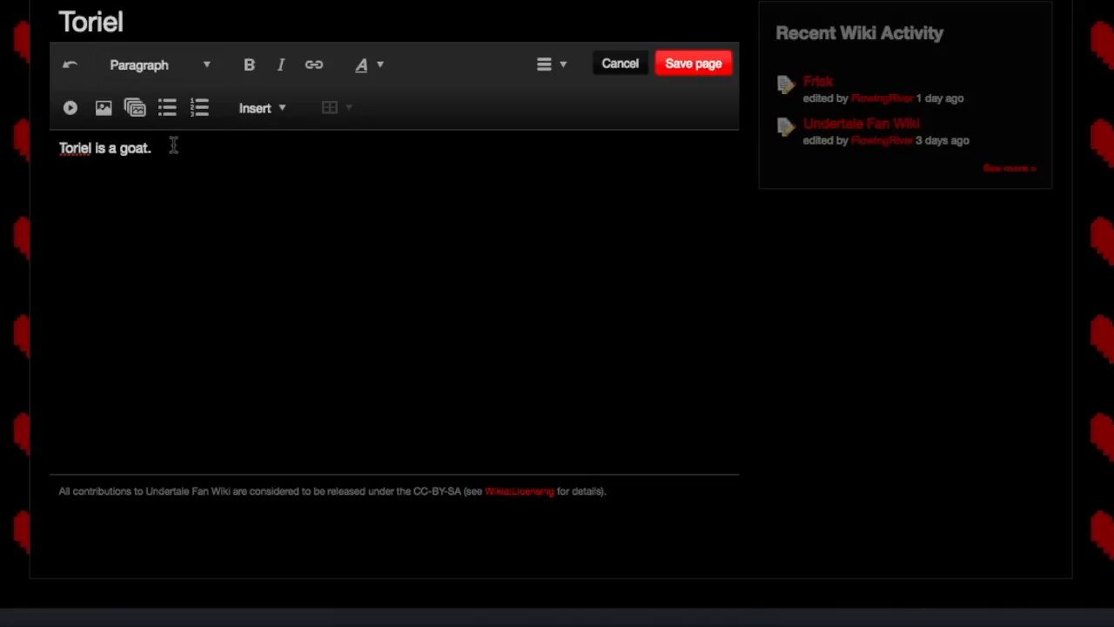
{"action": "left_click_drag", "start_coordinate": [173, 147], "coordinate": [6, 141]}
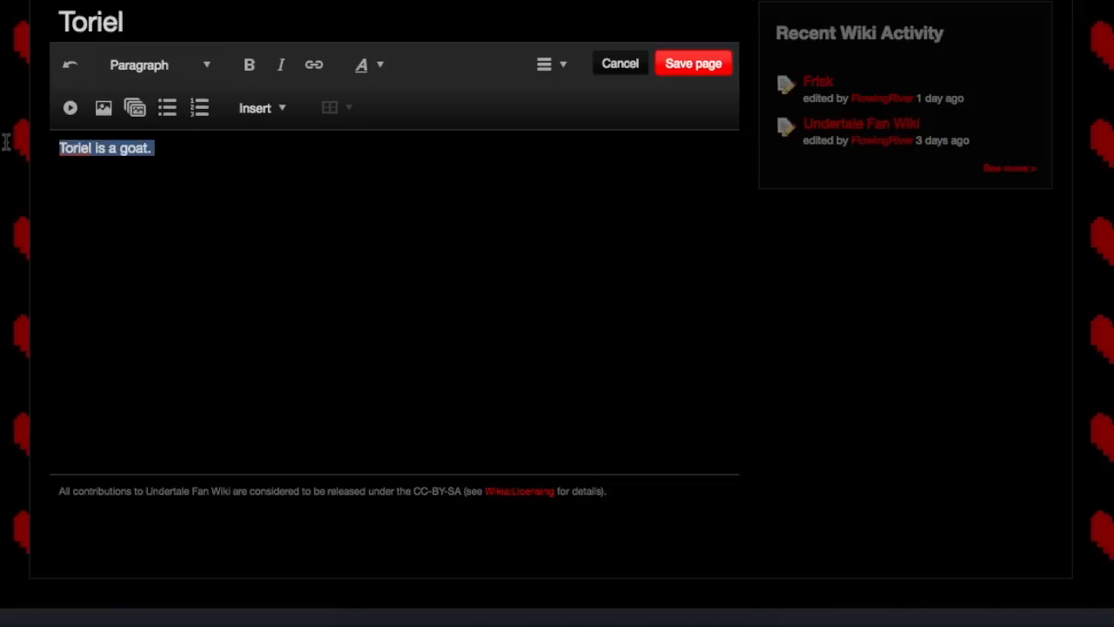
{"action": "key", "text": "BackSpace"}
Step: Add the line "Toriel" in Heading style at the start of the page and begin a new paragraph below it
{"action": "left_click", "coordinate": [179, 66]}
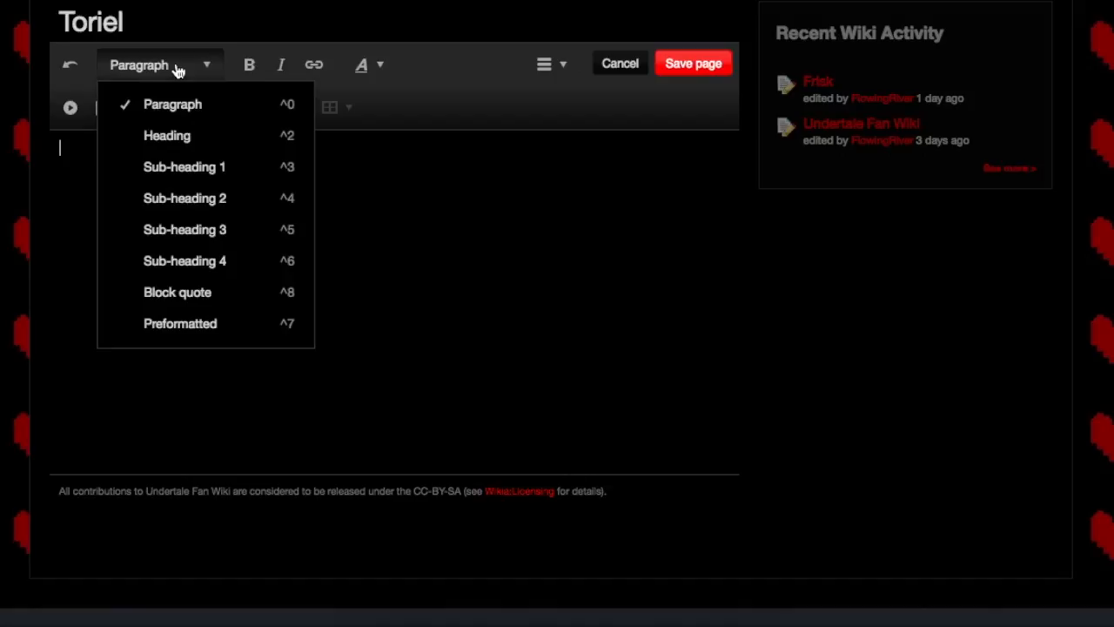
{"action": "left_click", "coordinate": [209, 139]}
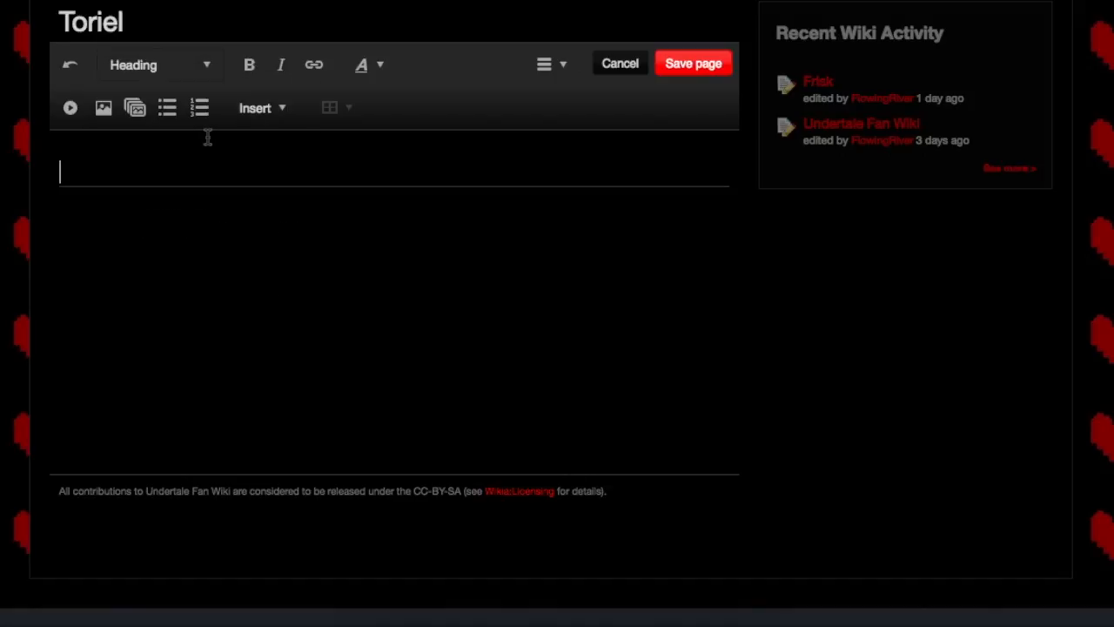
{"action": "left_click", "coordinate": [157, 77]}
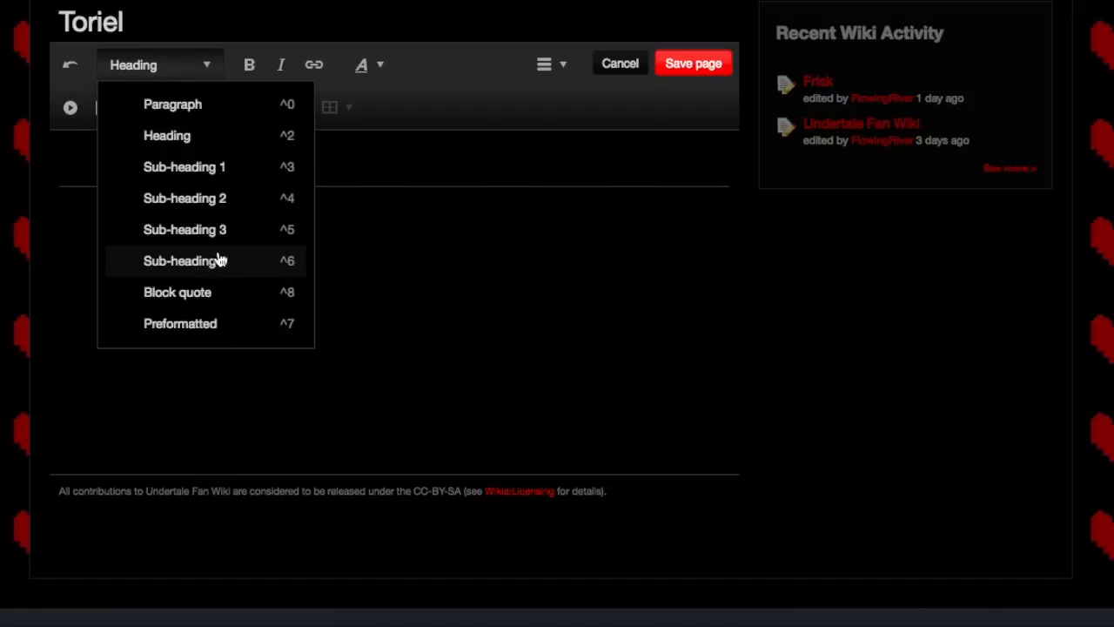
{"action": "left_click", "coordinate": [326, 211]}
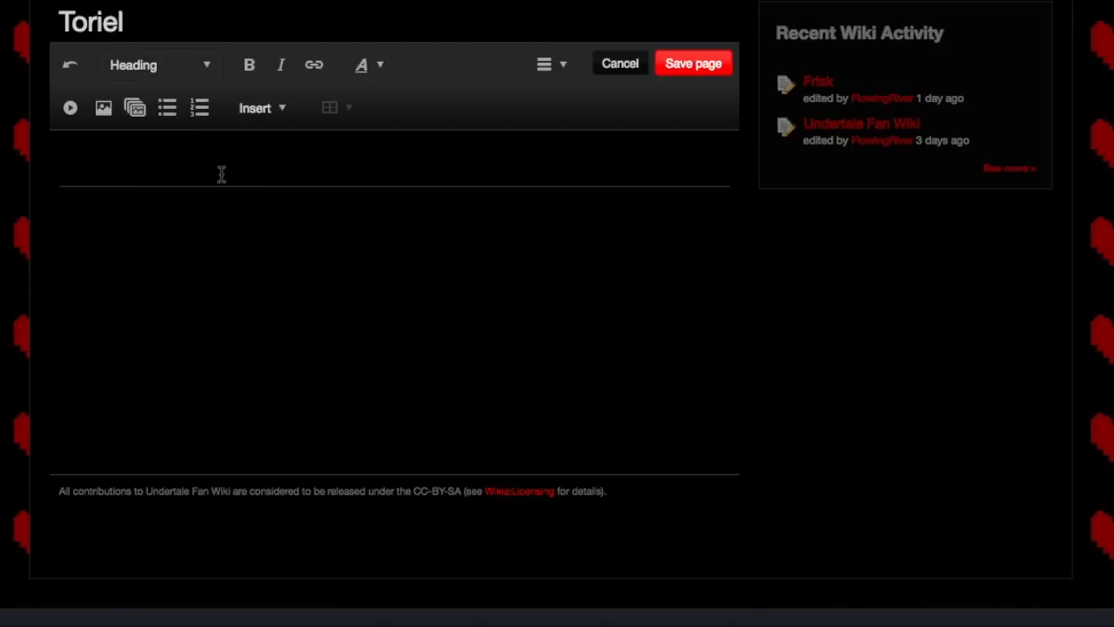
{"action": "type", "text": "Toriel"}
{"action": "key", "text": "Return"}
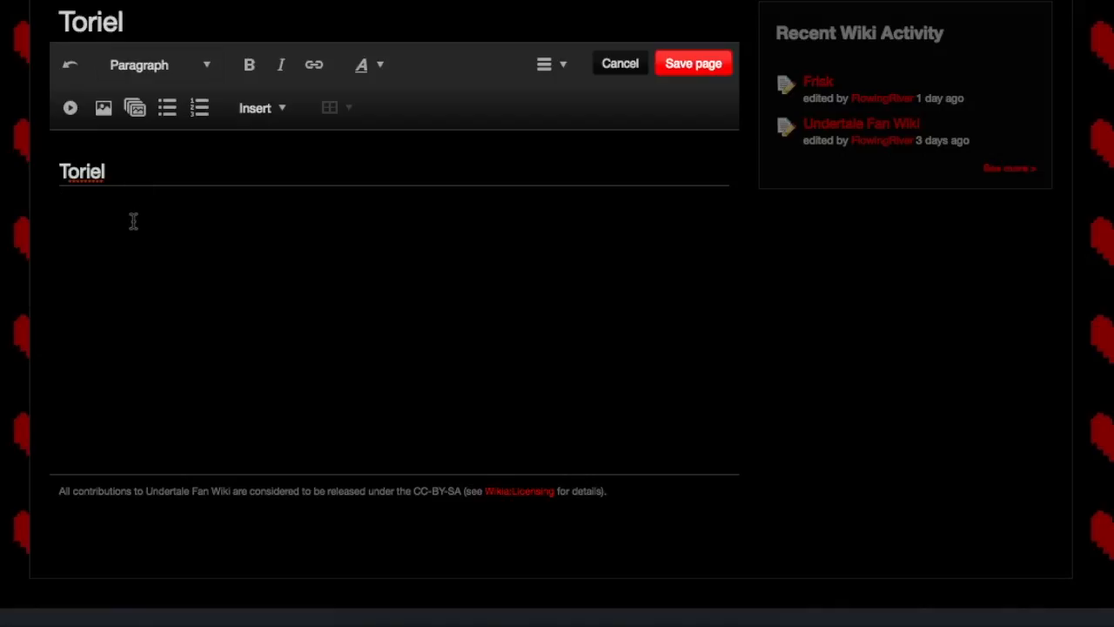
Step: Start building a new infobox template to insert below the Toriel heading
{"action": "left_click", "coordinate": [266, 119]}
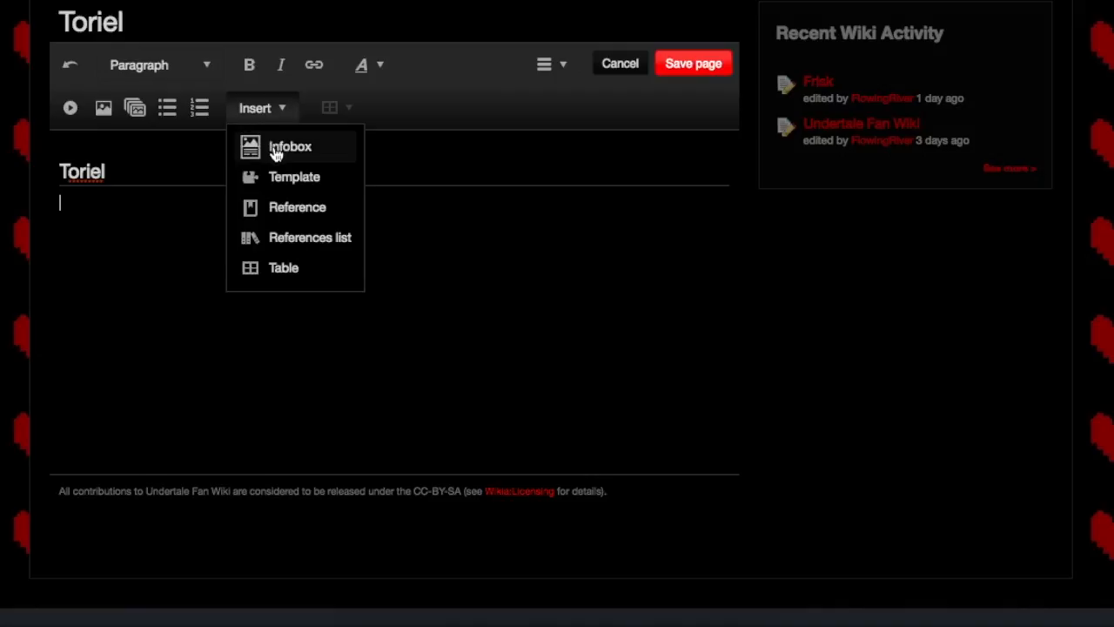
{"action": "left_click", "coordinate": [275, 150]}
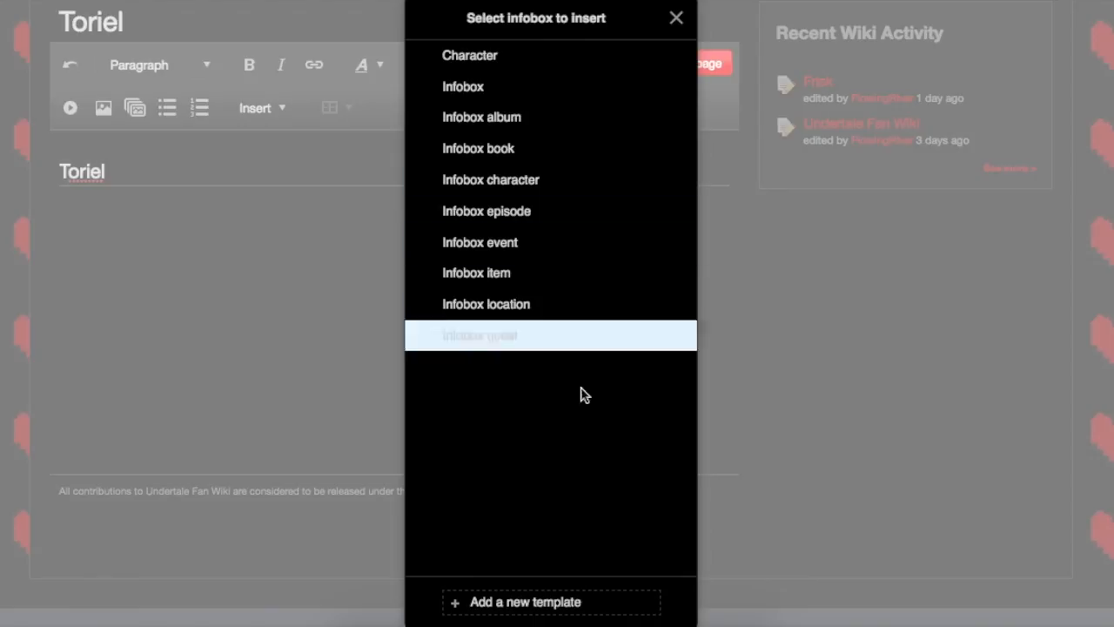
{"action": "left_click", "coordinate": [559, 602]}
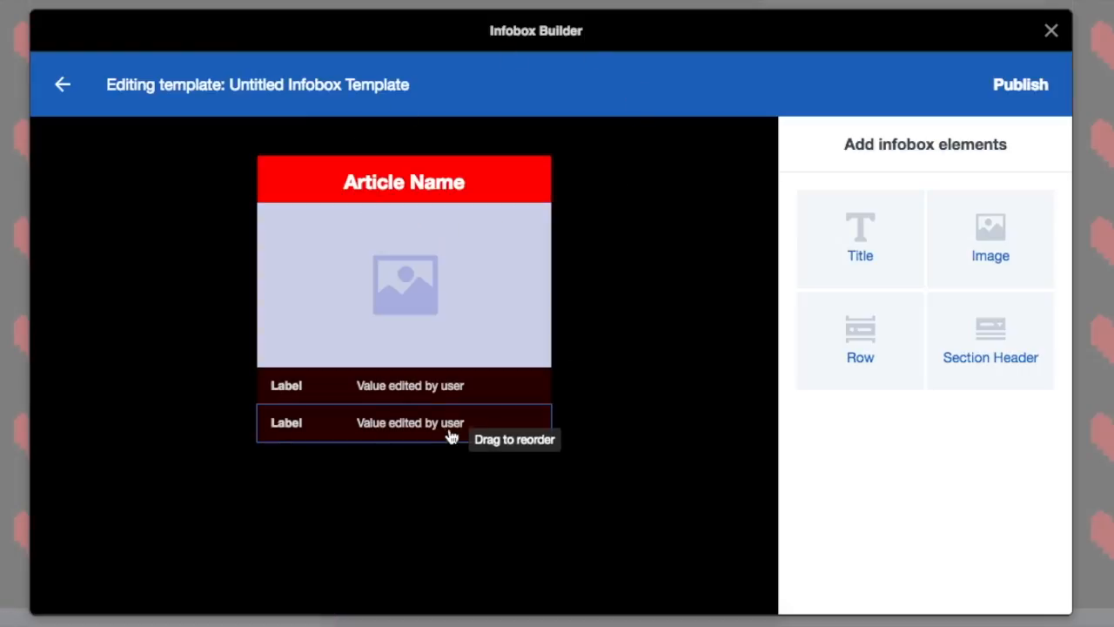
Step: Set the label of the infobox template's first row to "Type"
{"action": "left_click", "coordinate": [448, 391]}
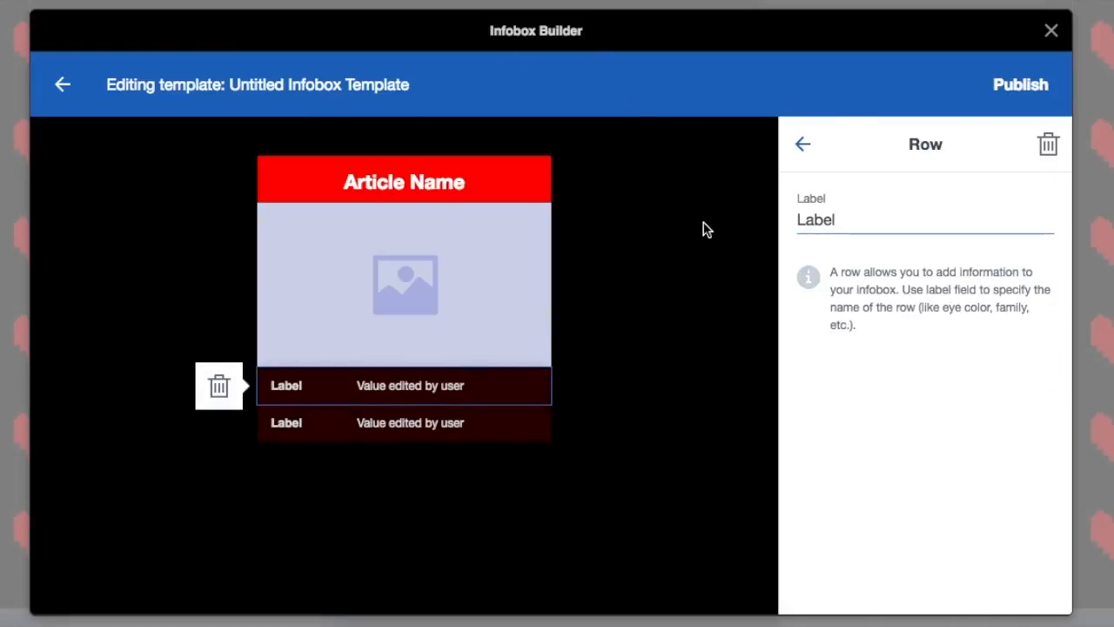
{"action": "key", "text": "BackSpace"}
{"action": "key", "text": "BackSpace"}
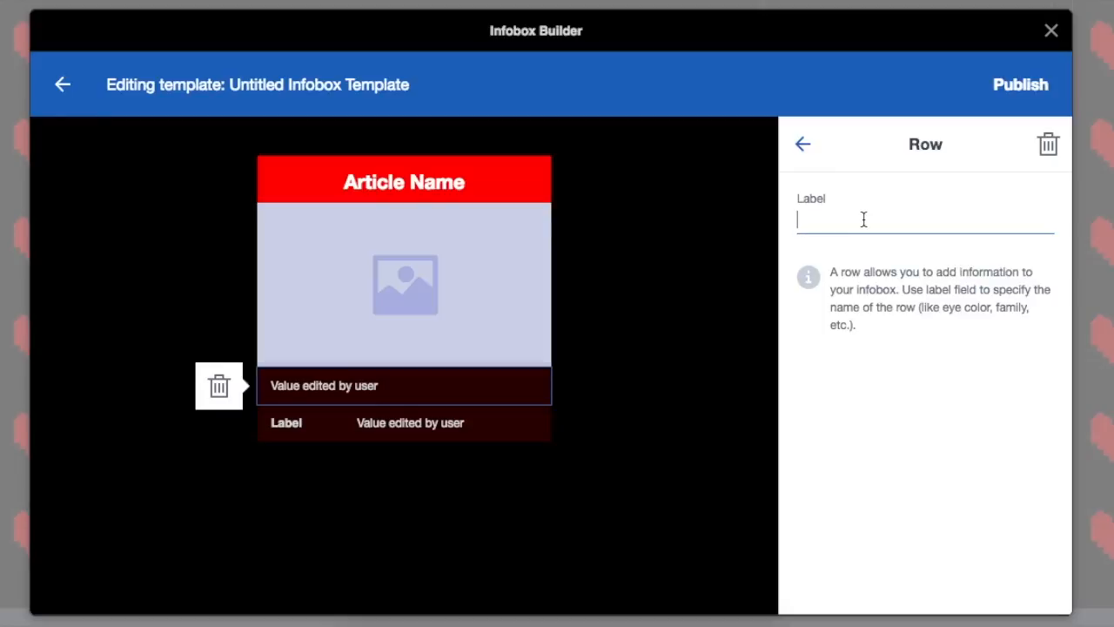
{"action": "type", "text": "Type"}
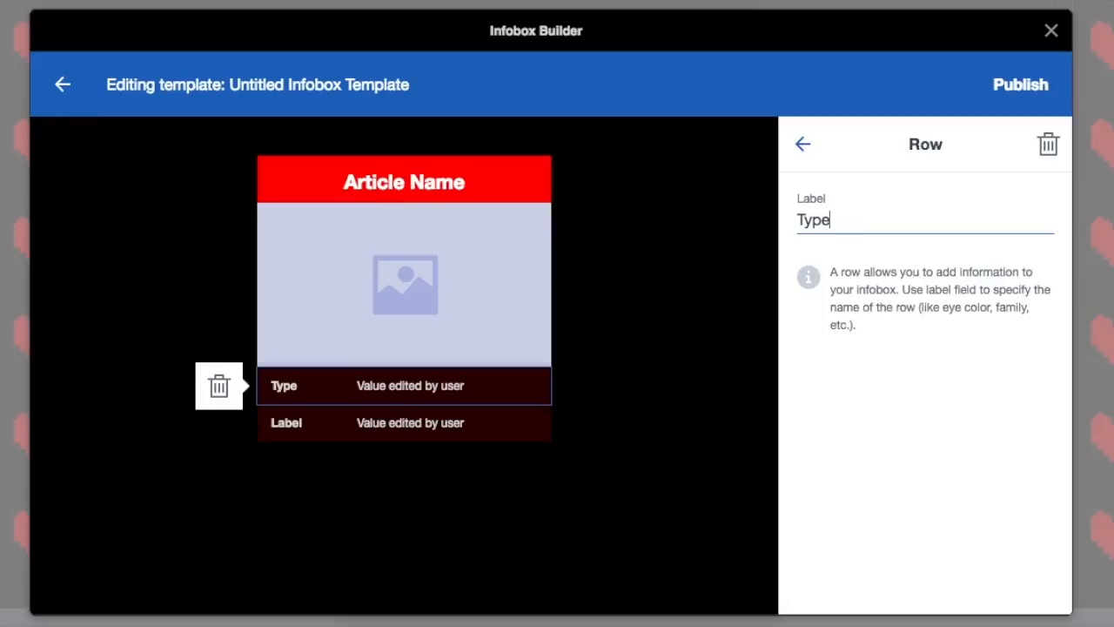
Step: Set the label of the infobox template's second row to "Amount" and deselect the row
{"action": "left_click", "coordinate": [433, 436]}
{"action": "left_click_drag", "start_coordinate": [834, 223], "coordinate": [799, 225]}
{"action": "type", "text": "Amoun"}
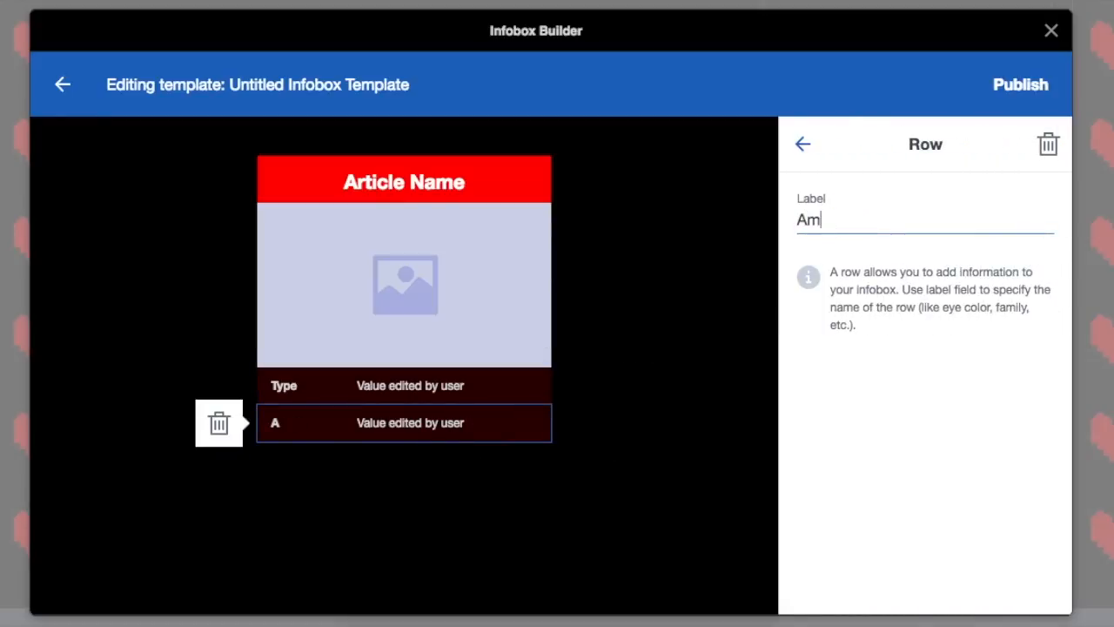
{"action": "left_click", "coordinate": [662, 474]}
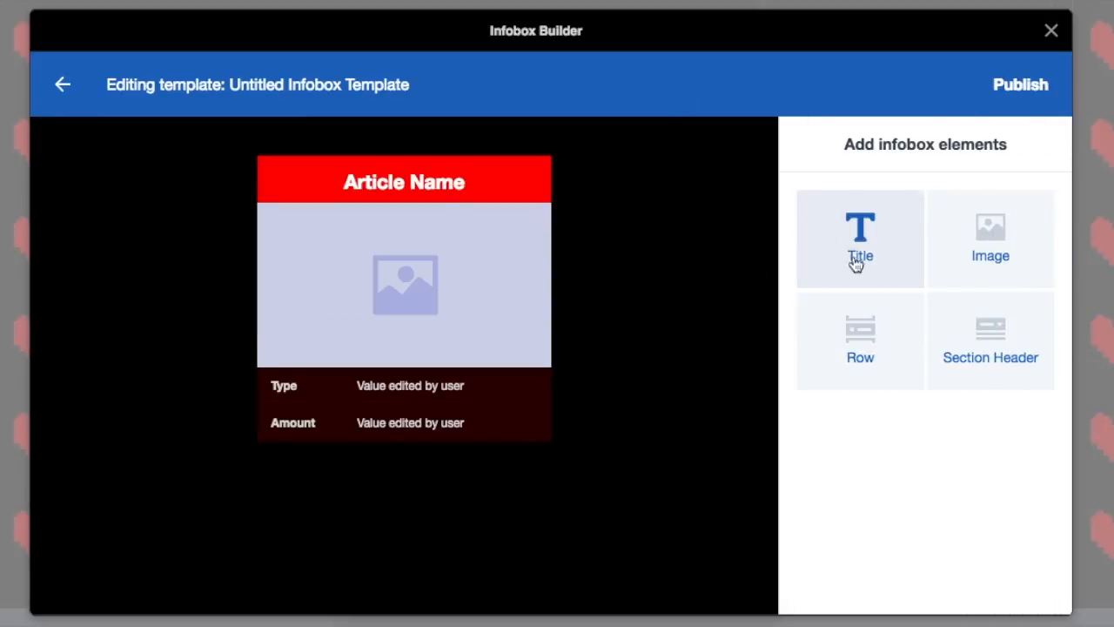
Step: Add a third row to the infobox template below the Amount row
{"action": "left_click", "coordinate": [867, 352]}
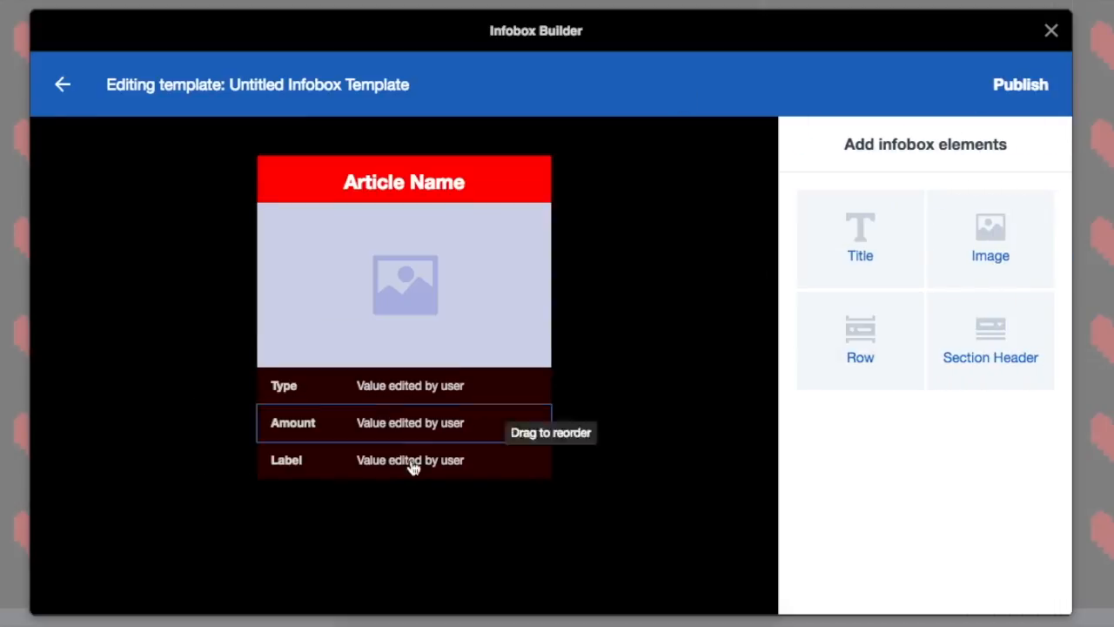
{"action": "left_click", "coordinate": [1032, 332]}
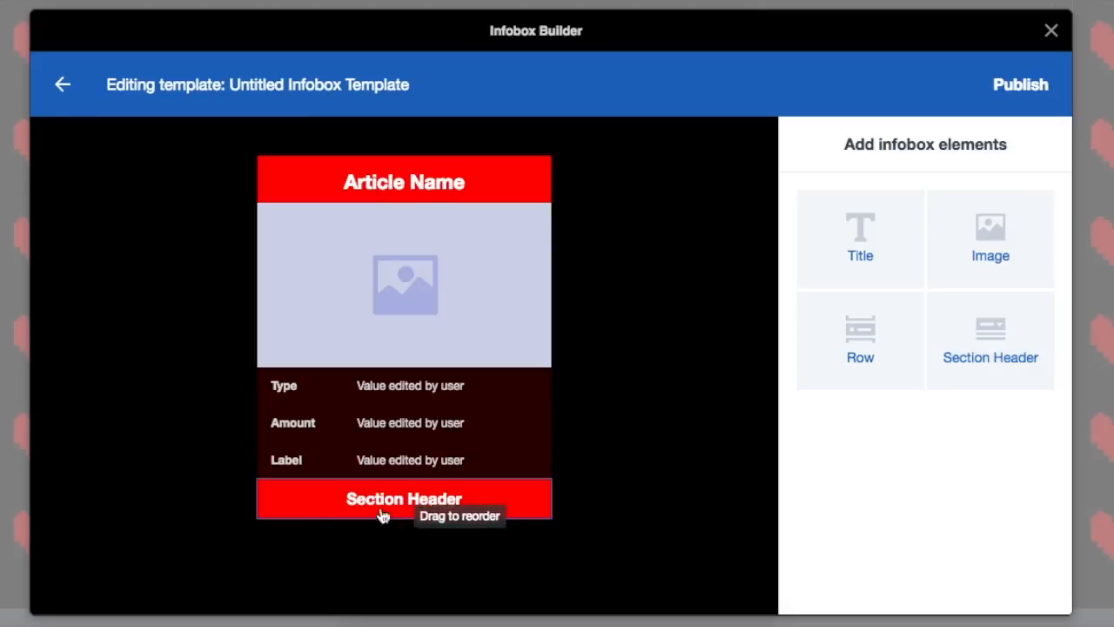
{"action": "left_click", "coordinate": [281, 511]}
{"action": "left_click", "coordinate": [219, 500]}
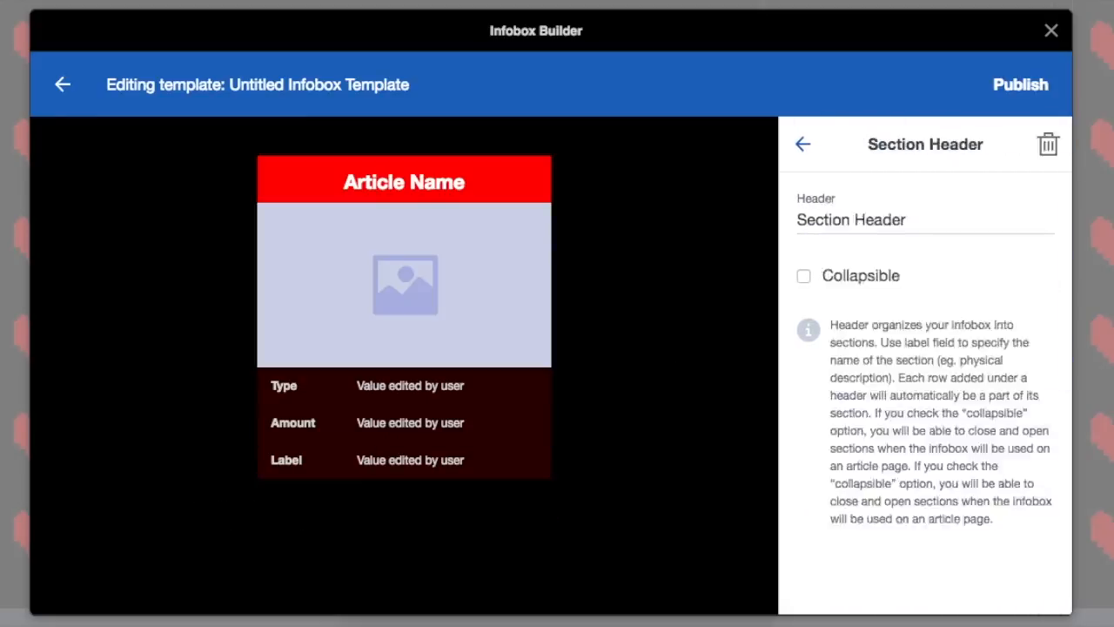
{"action": "left_click", "coordinate": [860, 239]}
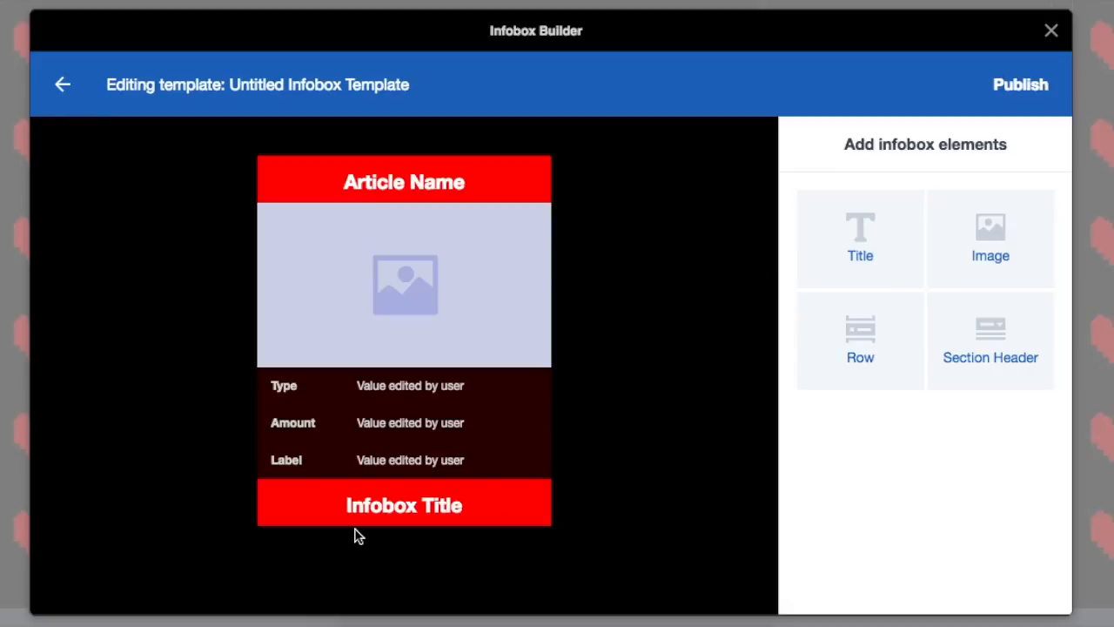
{"action": "left_click", "coordinate": [365, 514]}
{"action": "left_click", "coordinate": [220, 520]}
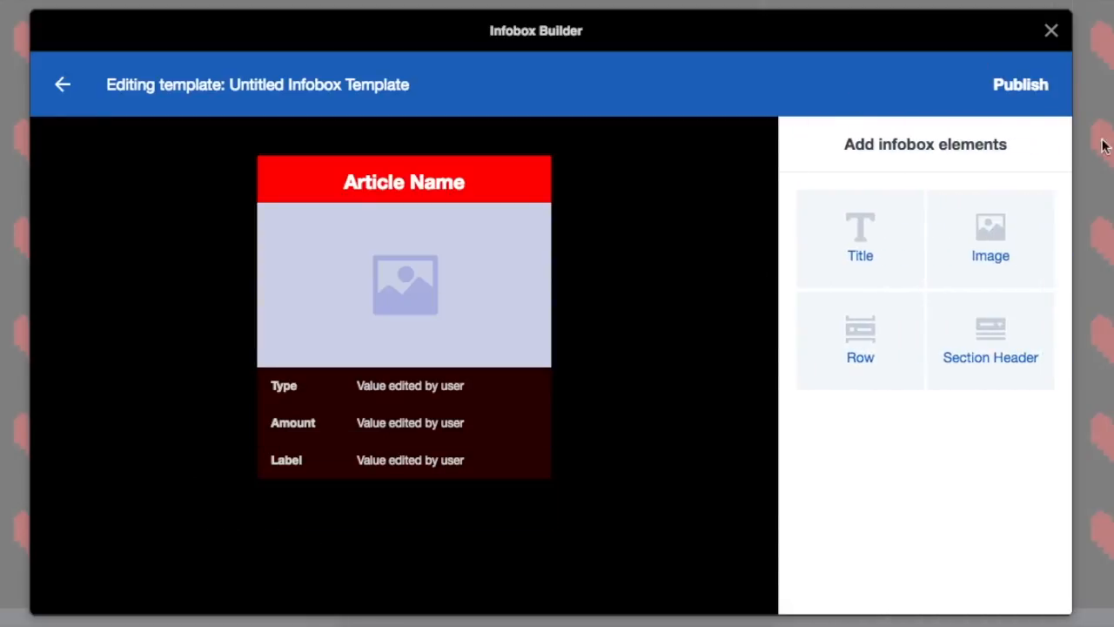
{"action": "left_click", "coordinate": [987, 265]}
{"action": "left_click", "coordinate": [270, 489]}
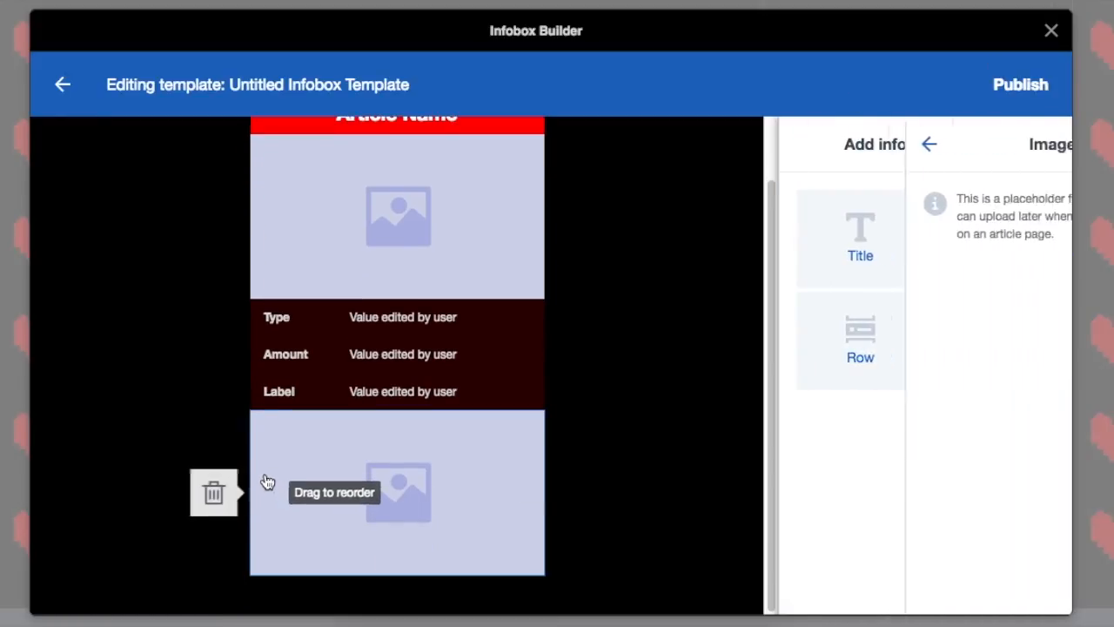
{"action": "left_click", "coordinate": [216, 493]}
{"action": "left_click", "coordinate": [421, 286]}
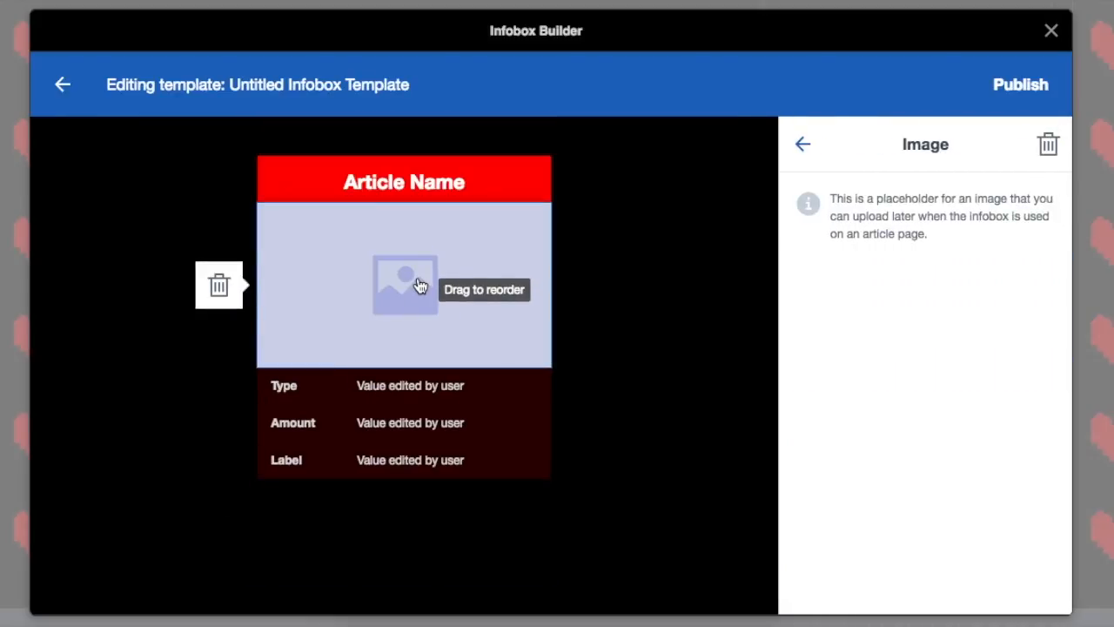
{"action": "left_click", "coordinate": [804, 144]}
Step: Set the label of the infobox template's third row to "Buy" and deselect the row
{"action": "left_click", "coordinate": [310, 468]}
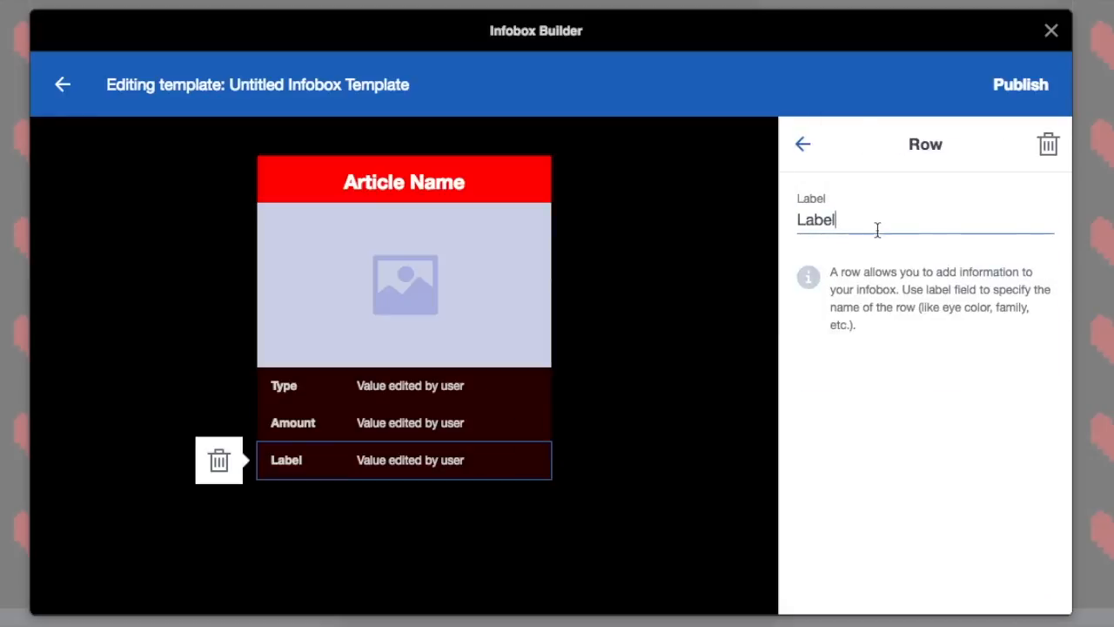
{"action": "left_click_drag", "start_coordinate": [877, 223], "coordinate": [757, 219]}
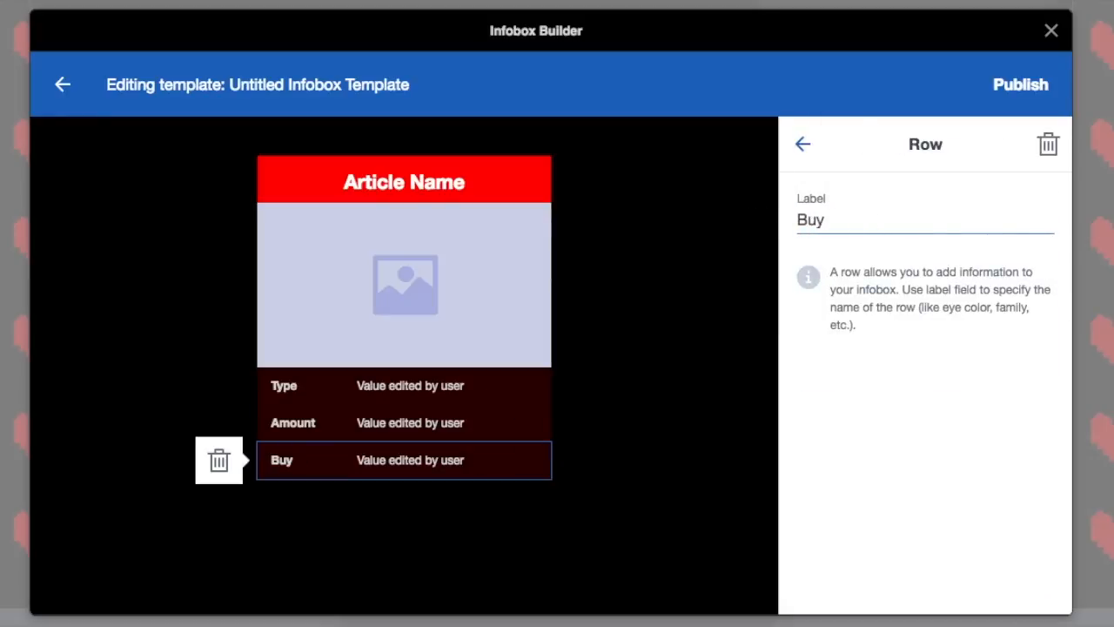
{"action": "left_click", "coordinate": [390, 507]}
Step: Add a fourth row to the infobox template and set its label to "Sell"
{"action": "left_click", "coordinate": [831, 326]}
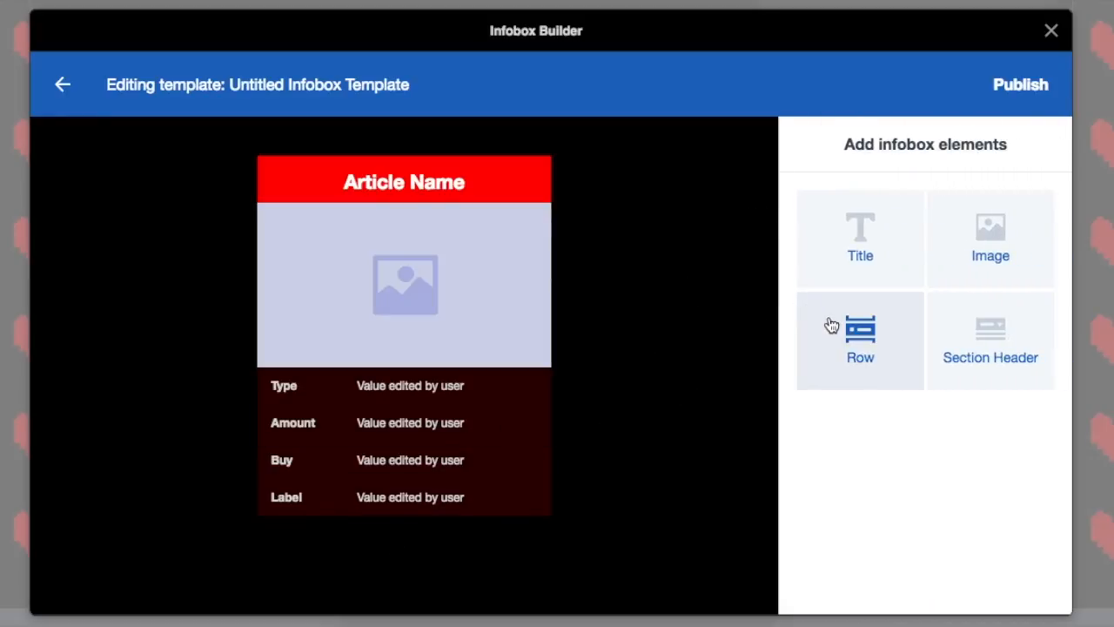
{"action": "left_click", "coordinate": [308, 505]}
{"action": "type", "text": "S"}
{"action": "key", "text": "BackSpace"}
{"action": "key", "text": "BackSpace"}
{"action": "key", "text": "BackSpace"}
{"action": "key", "text": "BackSpace"}
{"action": "key", "text": "BackSpace"}
{"action": "key", "text": "BackSpace"}
{"action": "type", "text": "Sel"}
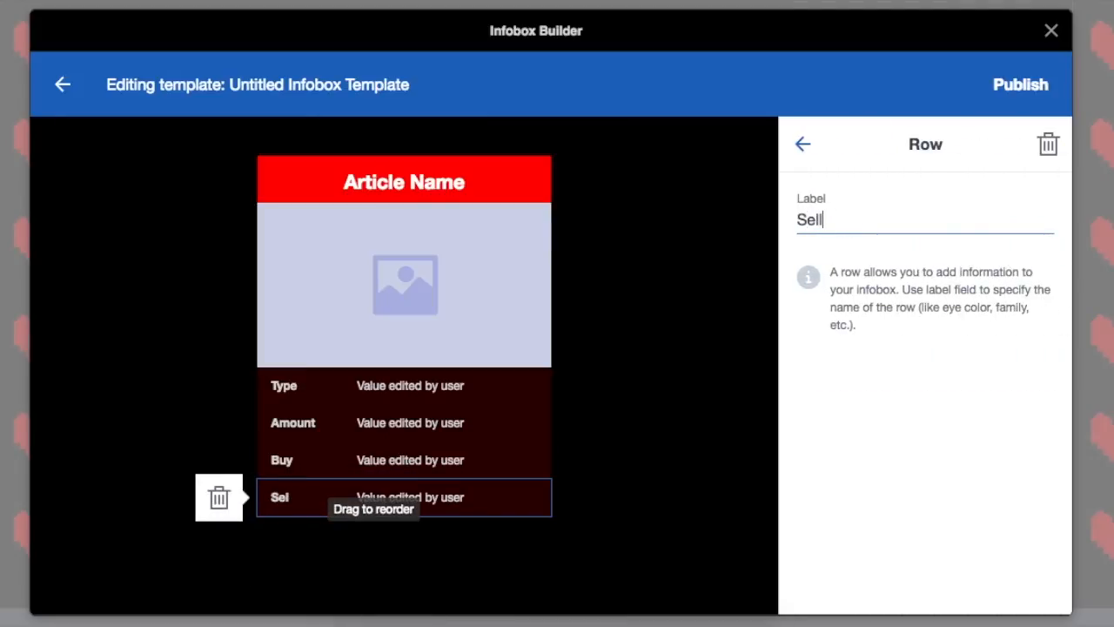
{"action": "type", "text": "l"}
Step: Publish the infobox template under the name "Item"
{"action": "left_click", "coordinate": [1049, 103]}
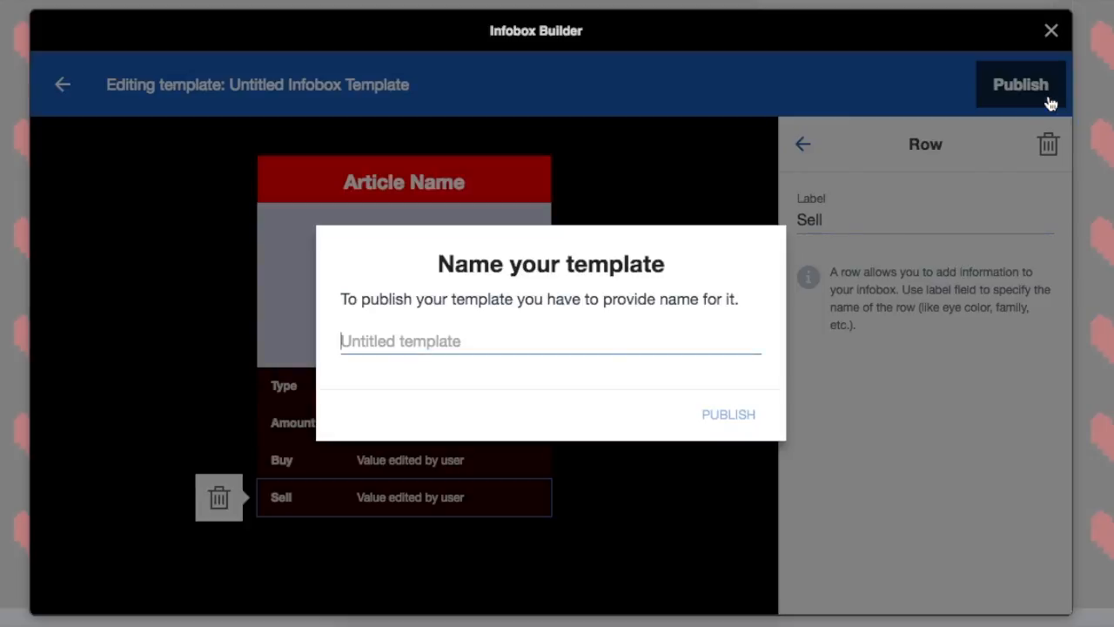
{"action": "left_click", "coordinate": [473, 343]}
{"action": "type", "text": "Item"}
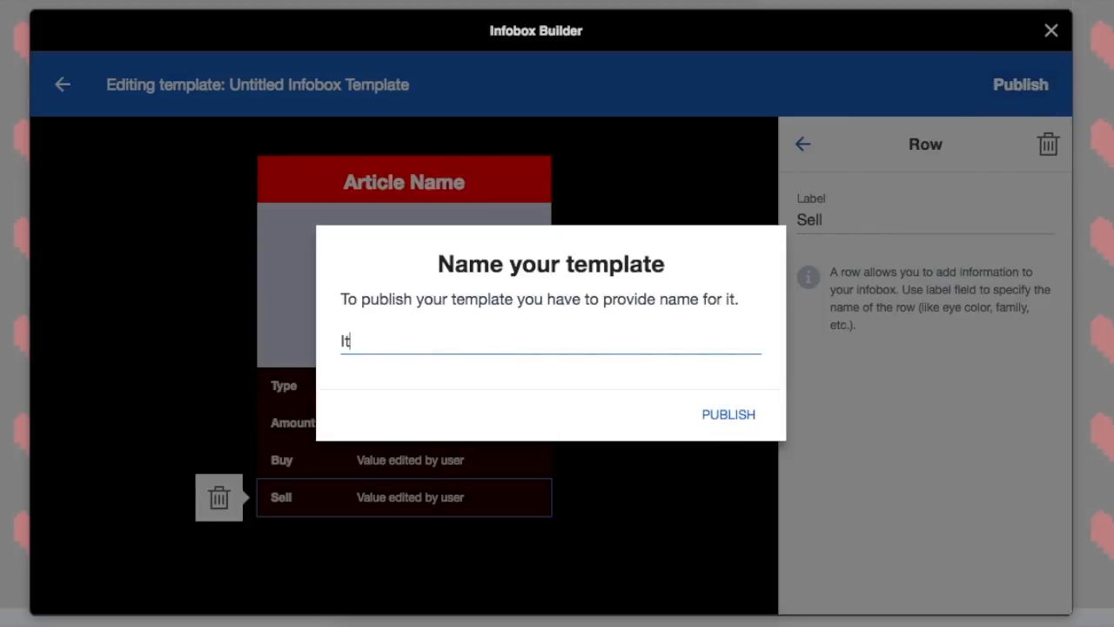
{"action": "left_click", "coordinate": [716, 418]}
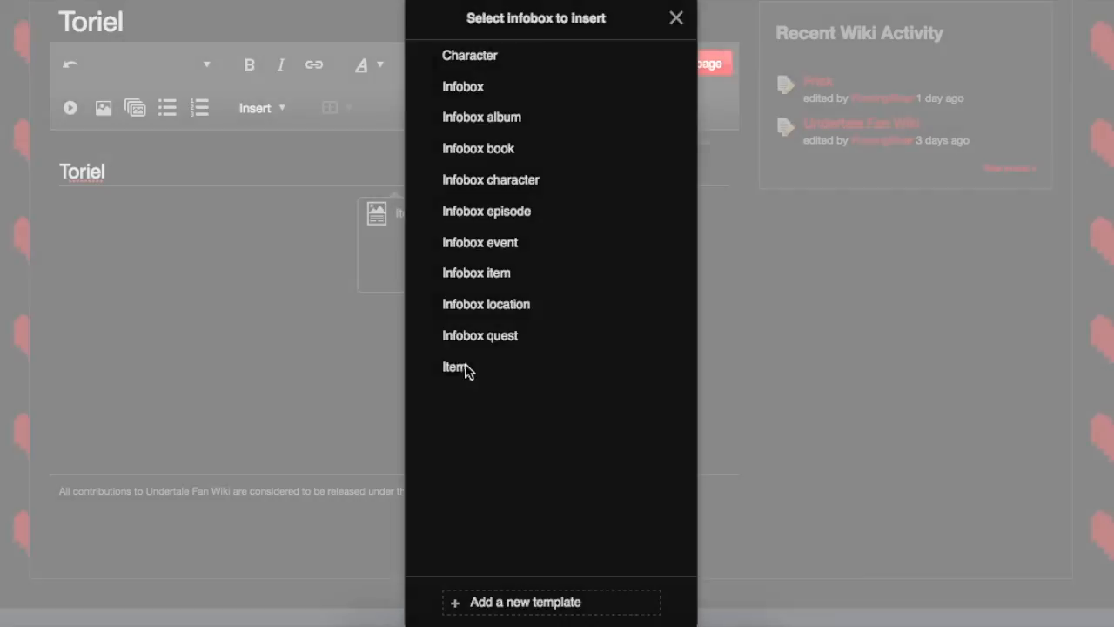
{"action": "left_click", "coordinate": [465, 371]}
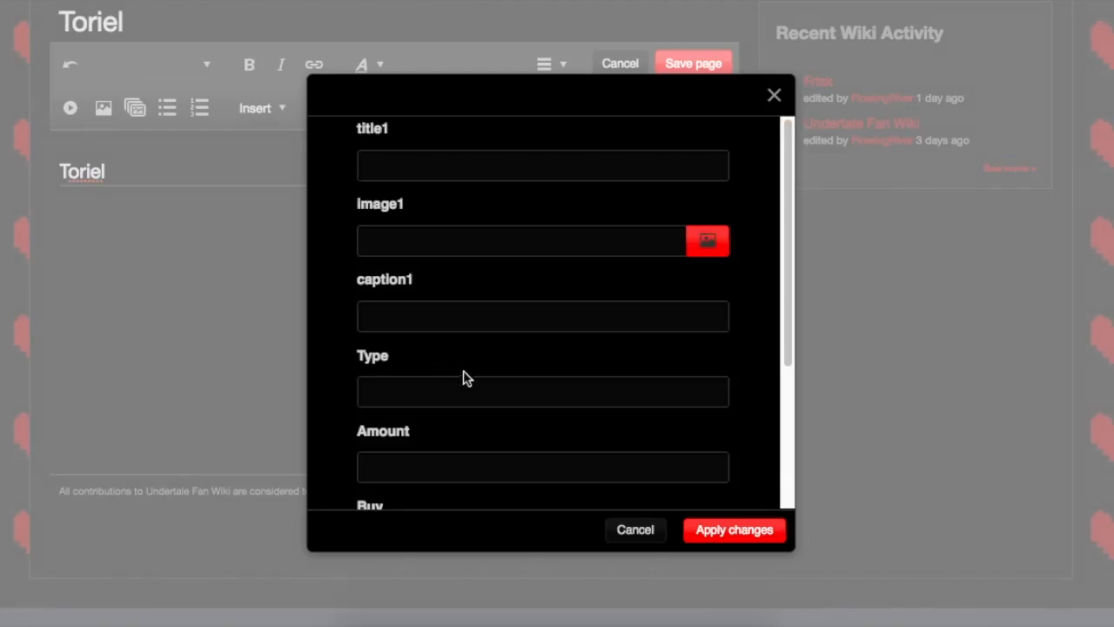
{"action": "left_click", "coordinate": [630, 526]}
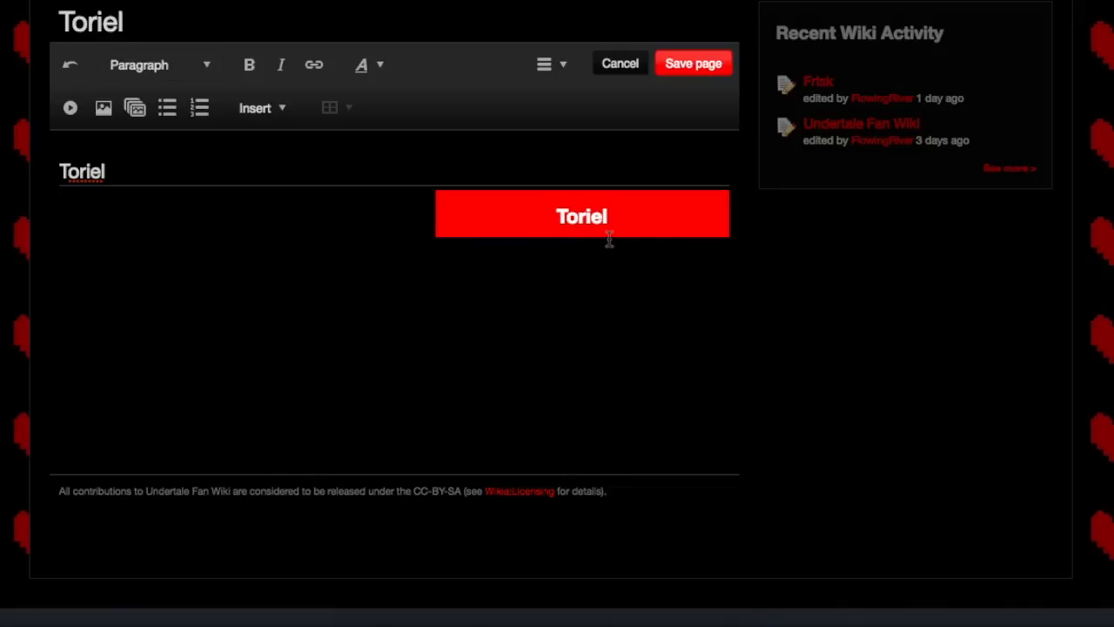
{"action": "left_click", "coordinate": [609, 204]}
{"action": "key", "text": "Delete"}
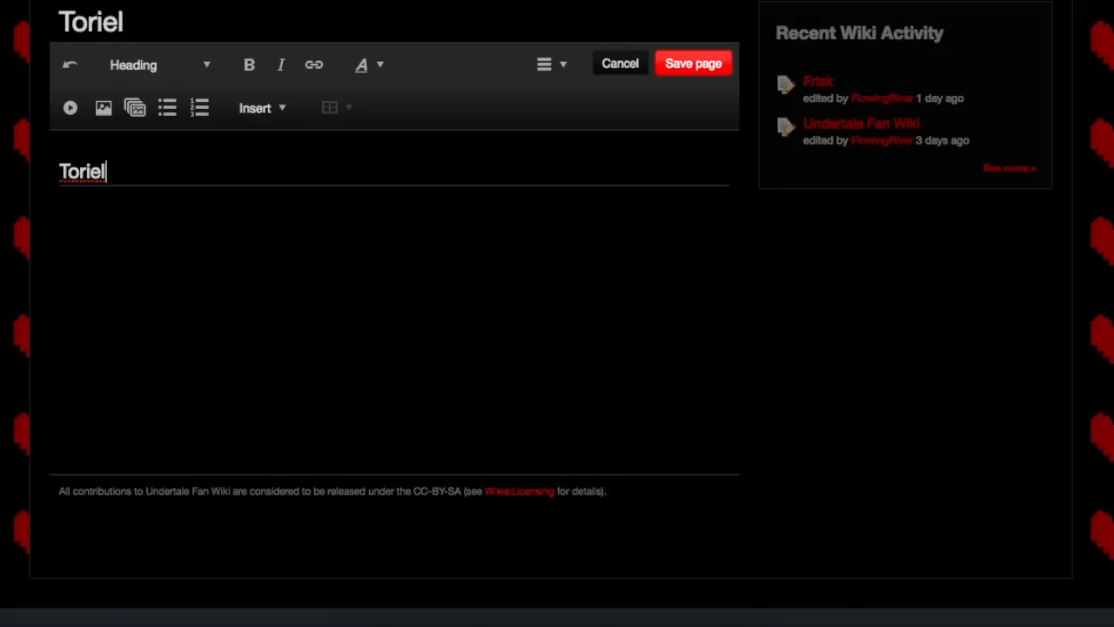
Step: Insert a Character infobox on the Toriel page and set its title1 value to "Toriel"
{"action": "left_click", "coordinate": [264, 108]}
{"action": "left_click", "coordinate": [286, 149]}
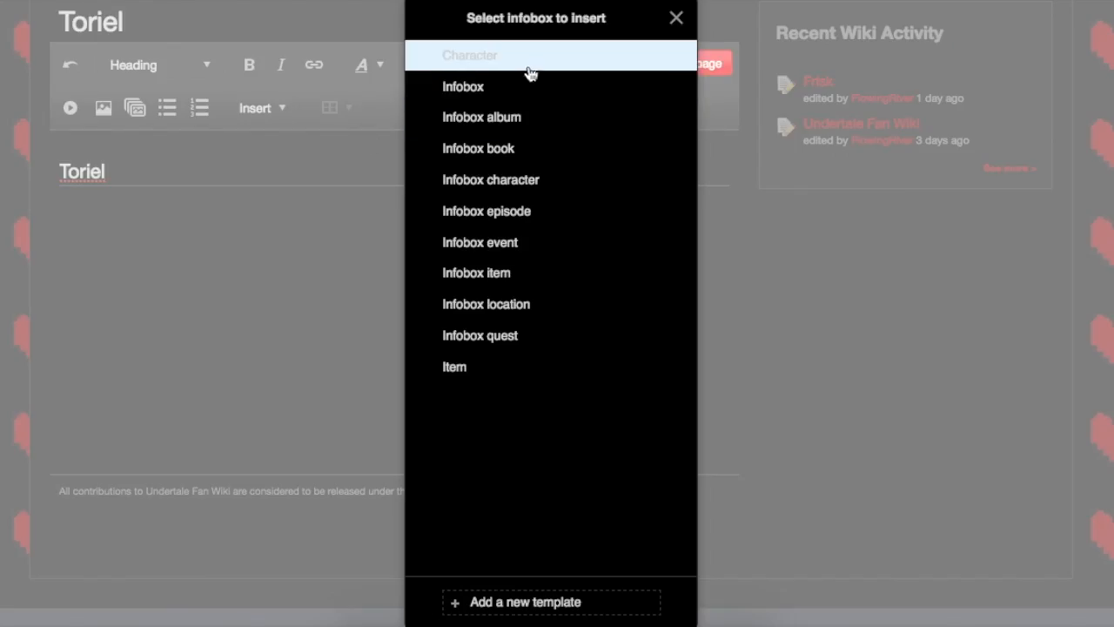
{"action": "left_click", "coordinate": [531, 63]}
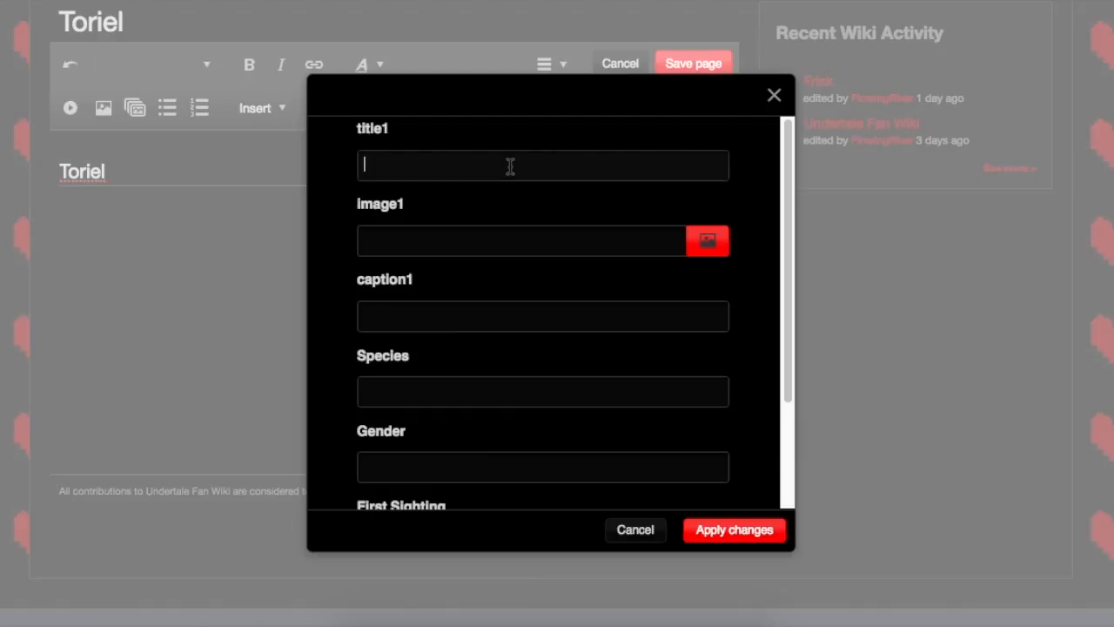
{"action": "type", "text": "TOriel"}
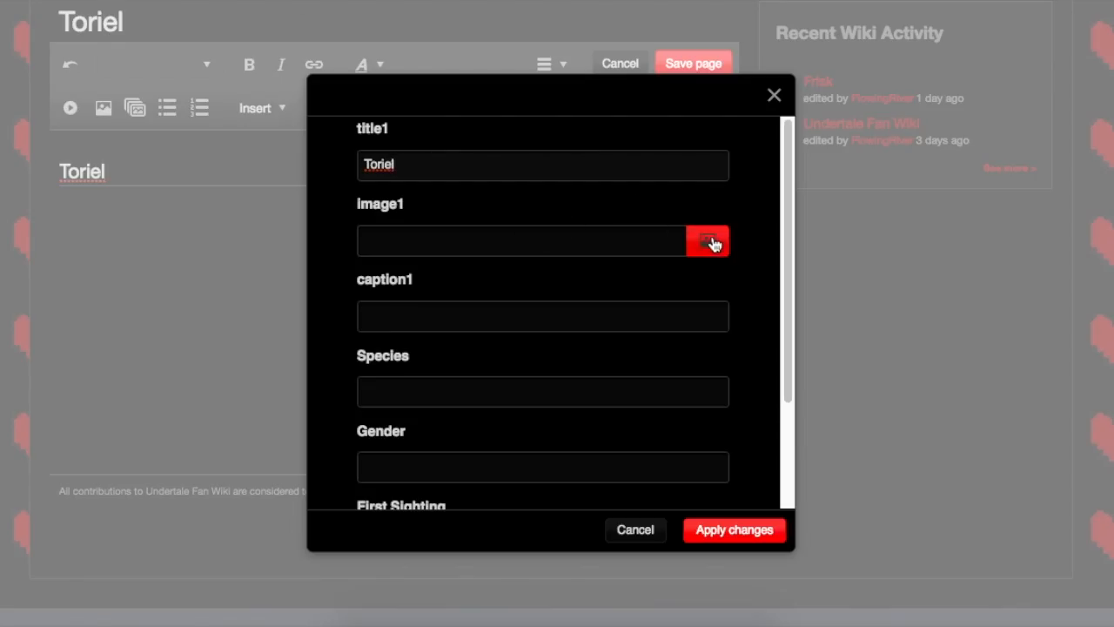
Step: Upload the Toriel sprite PNG from the Desktop as the infobox's image1
{"action": "left_click", "coordinate": [711, 243]}
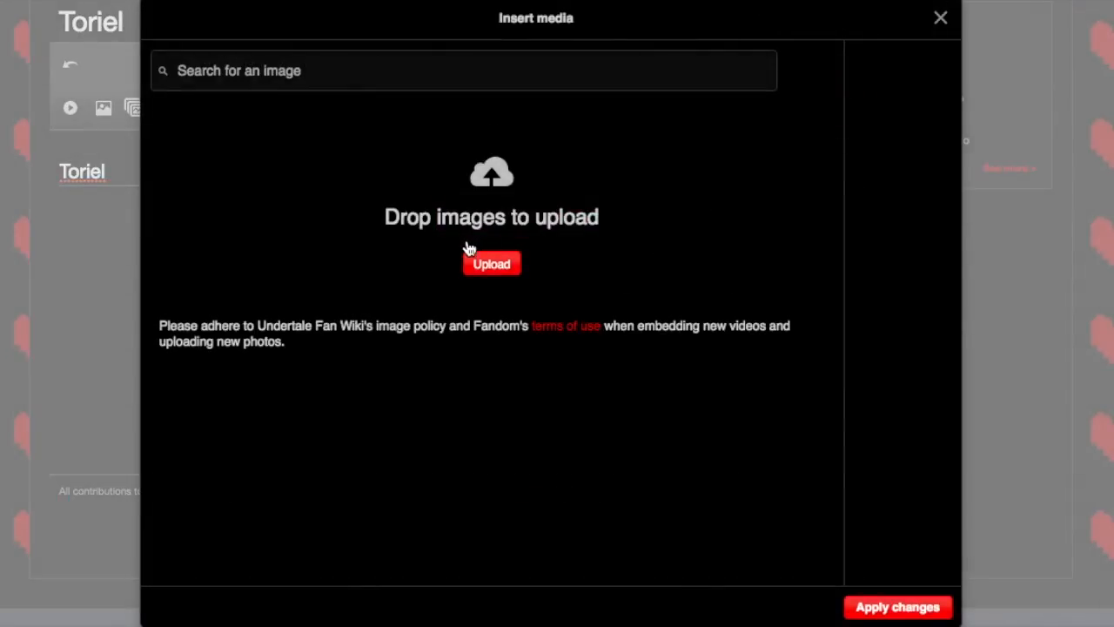
{"action": "left_click", "coordinate": [489, 263]}
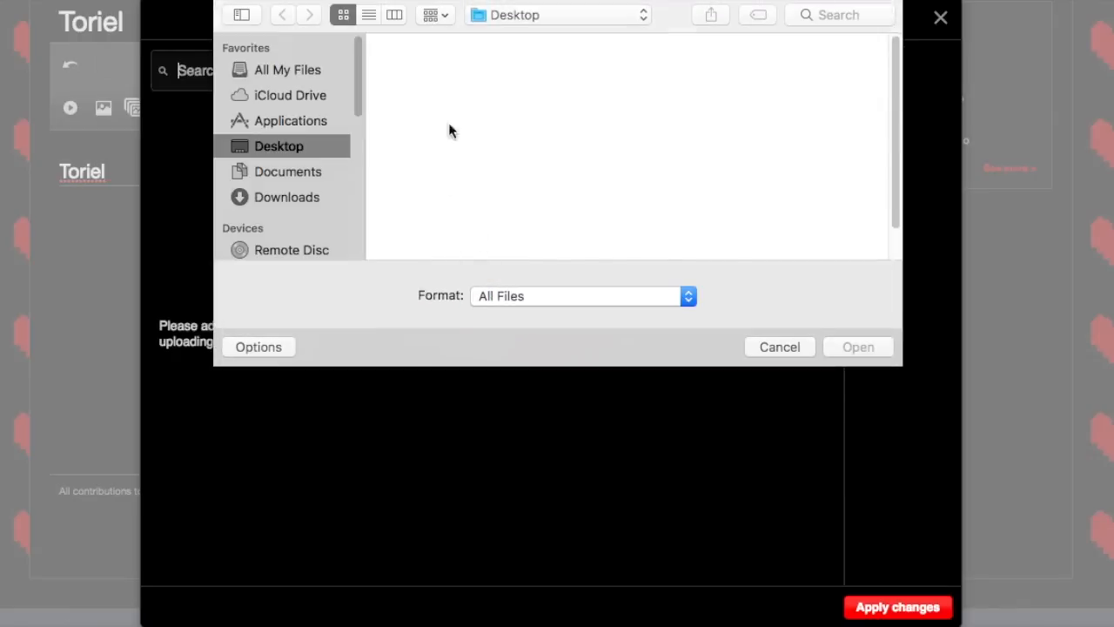
{"action": "left_click", "coordinate": [440, 189]}
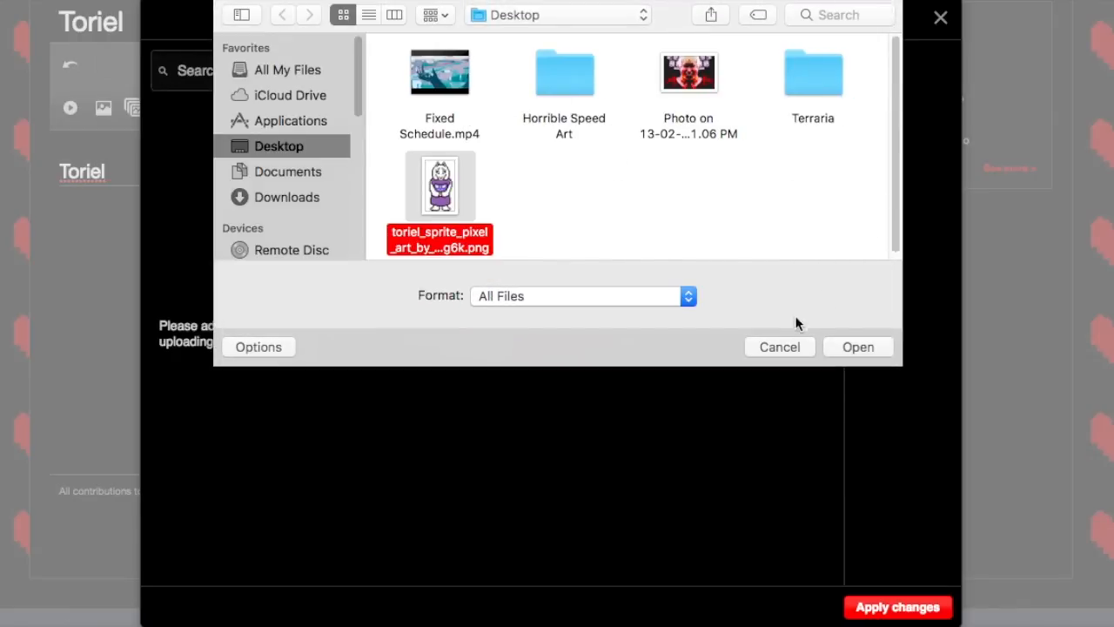
{"action": "left_click", "coordinate": [838, 346]}
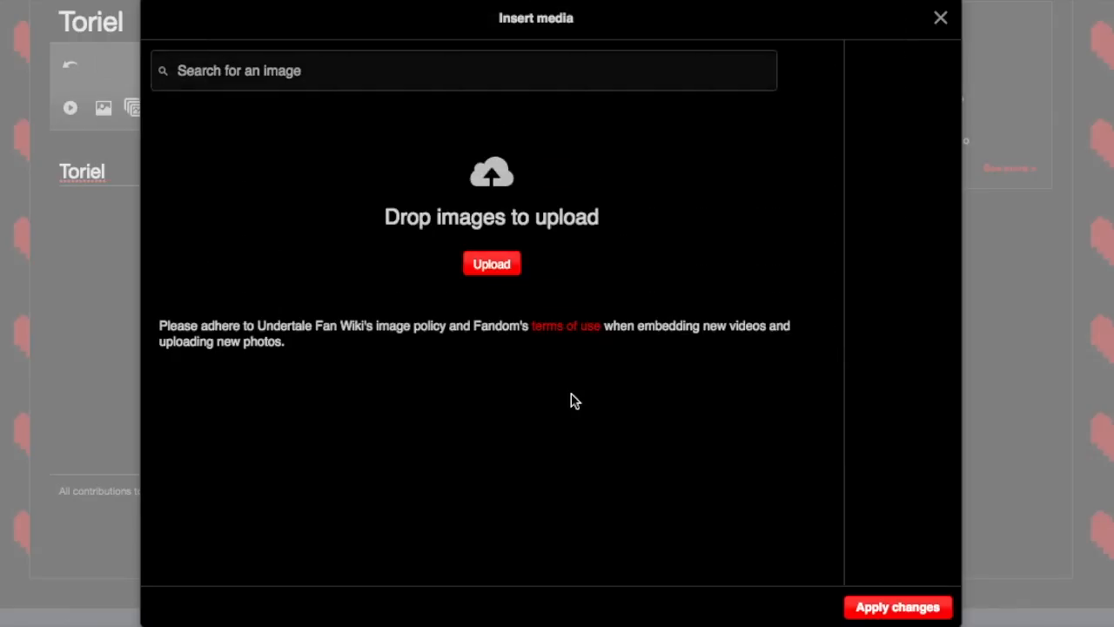
Step: Name the uploaded sprite image "Toriel Overworld" and apply it to the infobox
{"action": "left_click_drag", "start_coordinate": [535, 148], "coordinate": [862, 155]}
{"action": "key", "text": "BackSpace"}
{"action": "type", "text": "Toriel Overworld"}
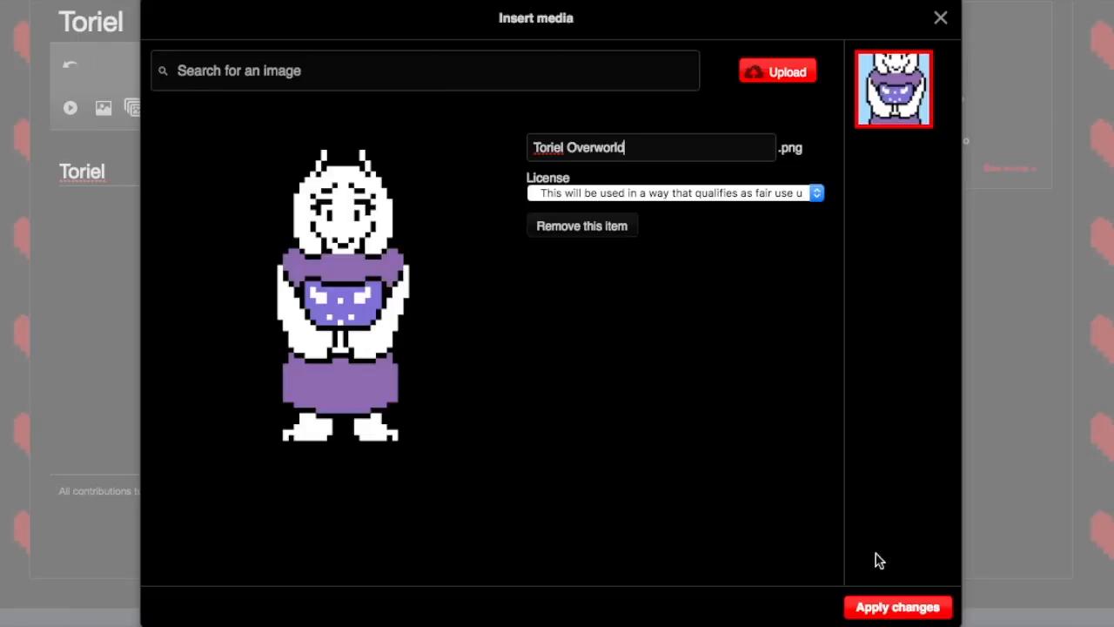
{"action": "left_click", "coordinate": [905, 613]}
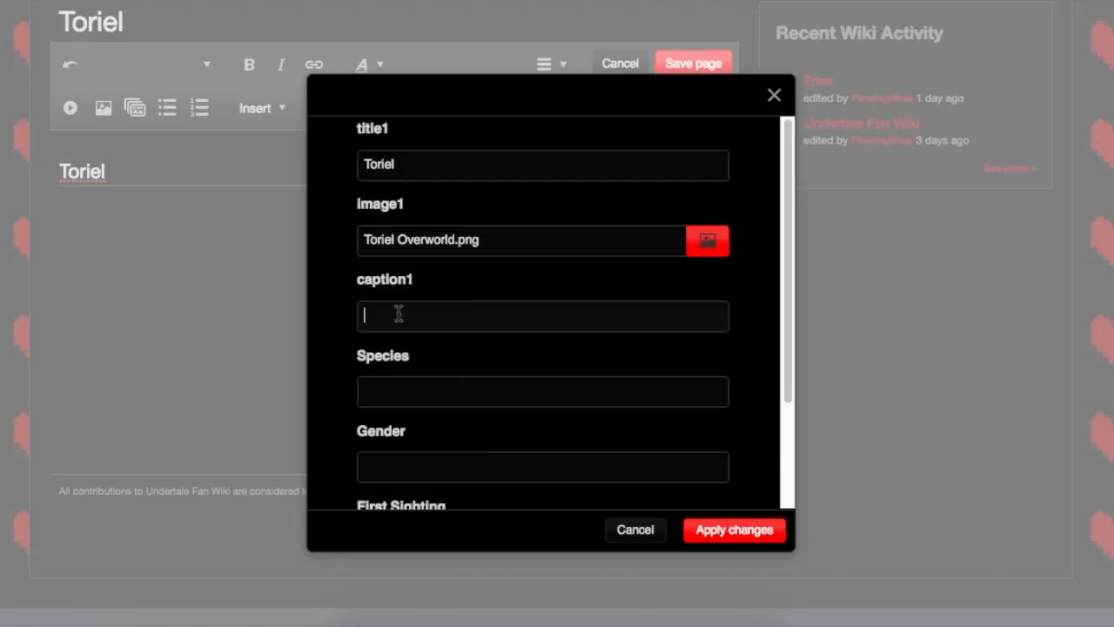
Step: Fill in the infobox's Species as "Monster" and Gender as "Female"
{"action": "left_click", "coordinate": [410, 393]}
{"action": "type", "text": "Monster"}
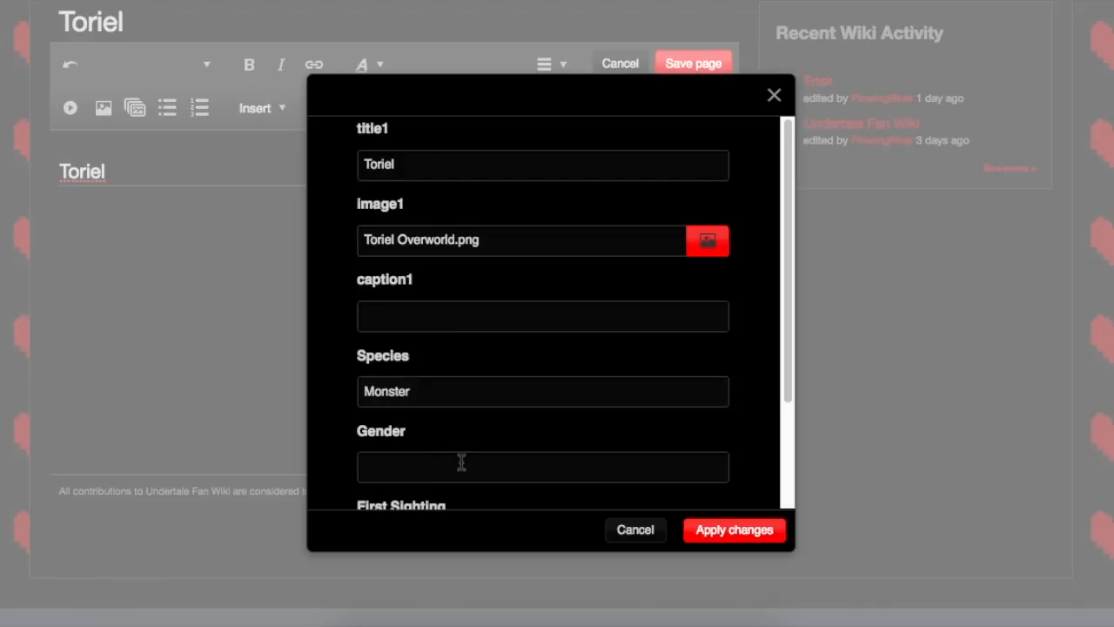
{"action": "type", "text": "Fema"}
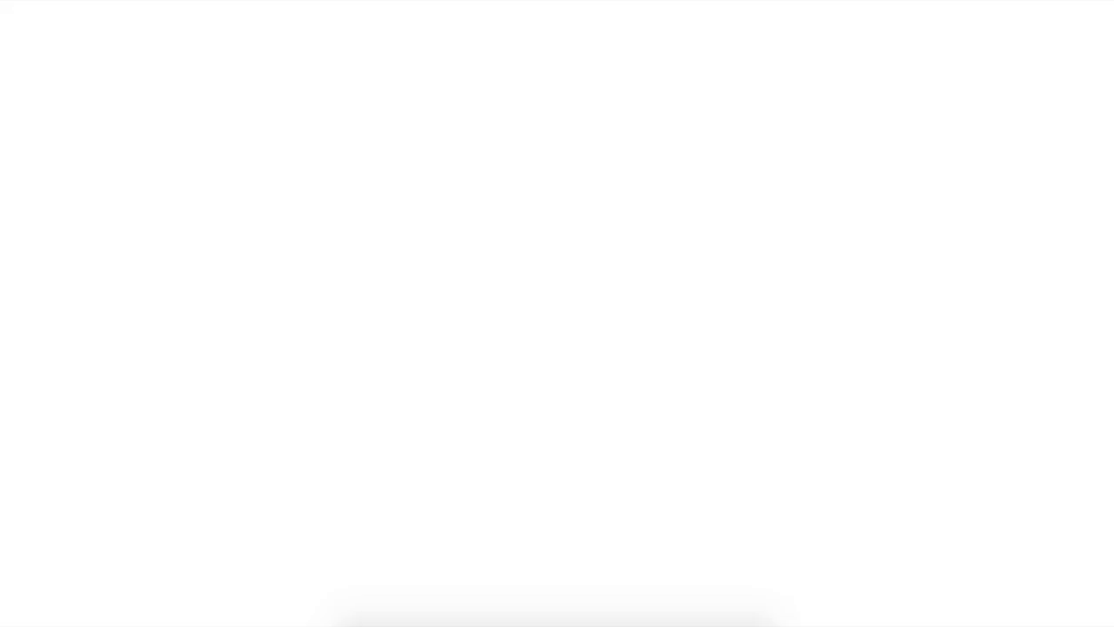
Step: Set the infobox's First Sighting to "The Ruins" and apply the infobox to the page
{"action": "scroll", "coordinate": [621, 427], "scroll_direction": "up", "scroll_amount": 1}
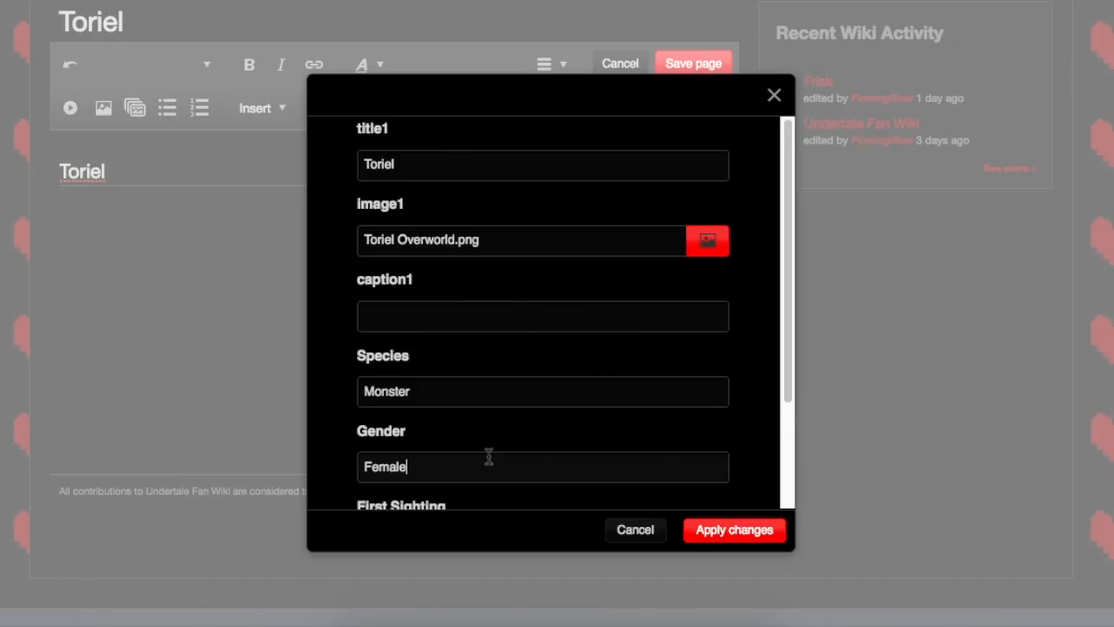
{"action": "scroll", "coordinate": [481, 488], "scroll_direction": "down", "scroll_amount": 2}
{"action": "left_click", "coordinate": [473, 440]}
{"action": "type", "text": "T"}
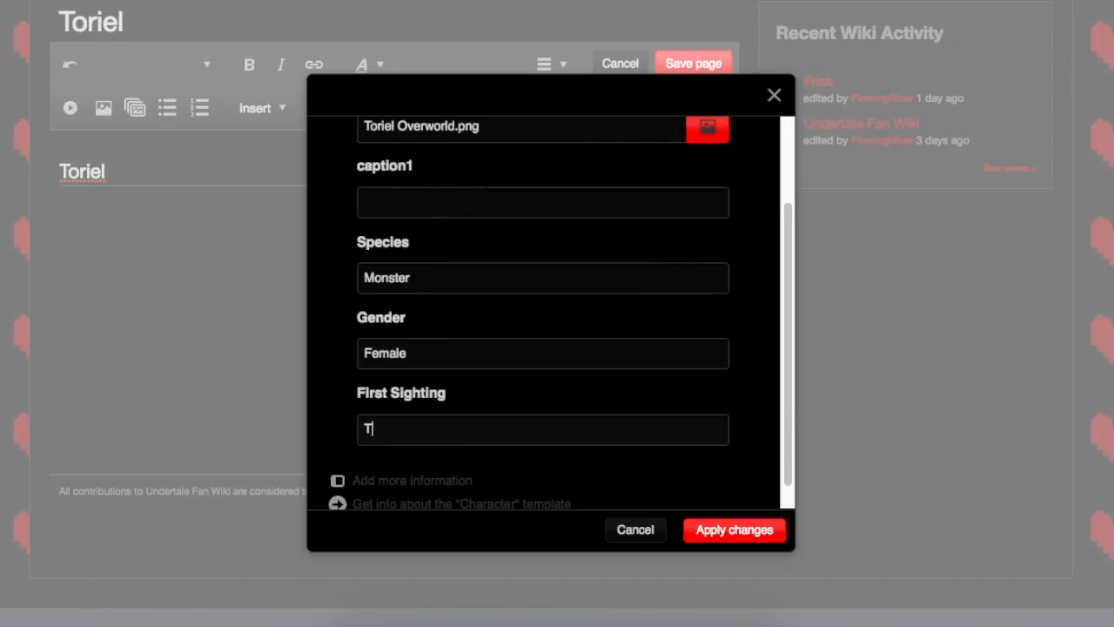
{"action": "type", "text": "he Ruins"}
{"action": "left_click", "coordinate": [772, 533]}
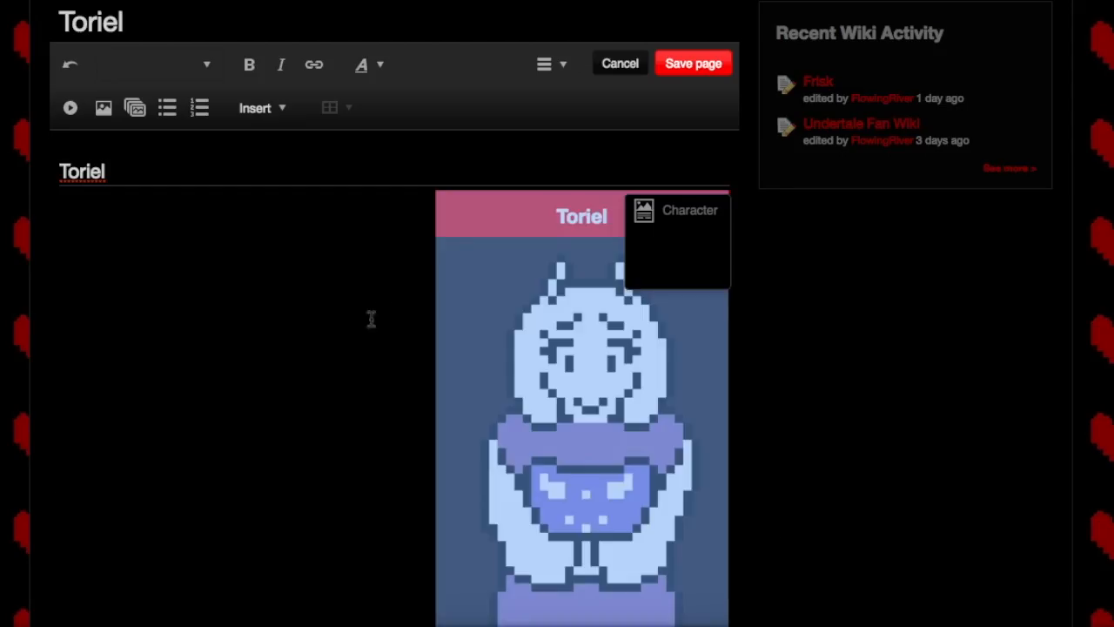
Step: Check the inserted Toriel infobox on the page and apply its settings again
{"action": "scroll", "coordinate": [340, 336], "scroll_direction": "down", "scroll_amount": 3}
{"action": "scroll", "coordinate": [506, 289], "scroll_direction": "up", "scroll_amount": 2}
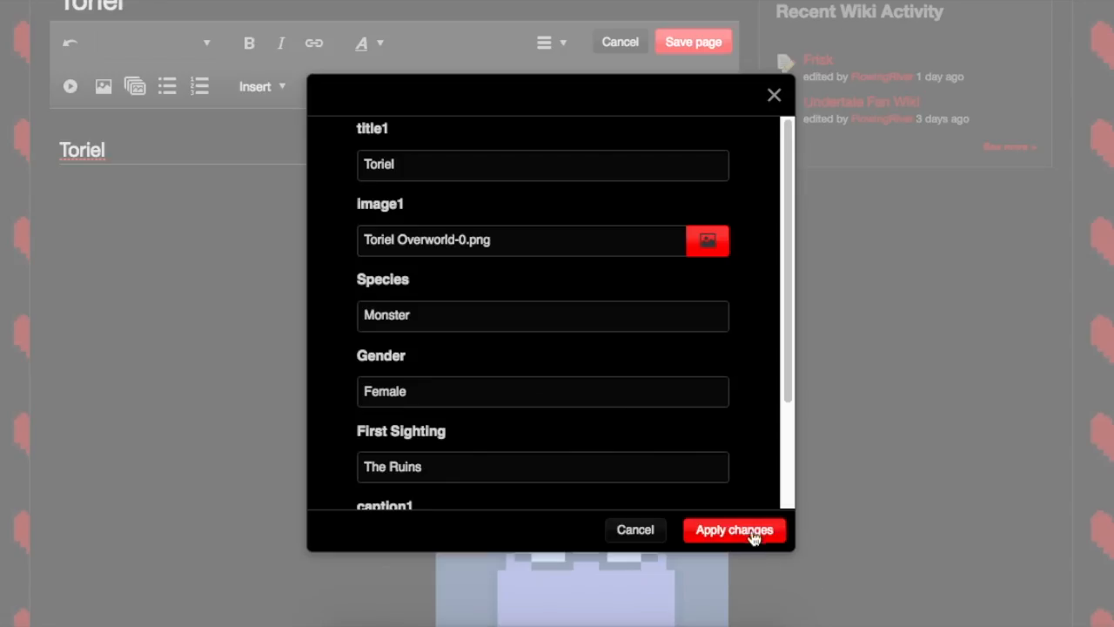
{"action": "left_click", "coordinate": [754, 531]}
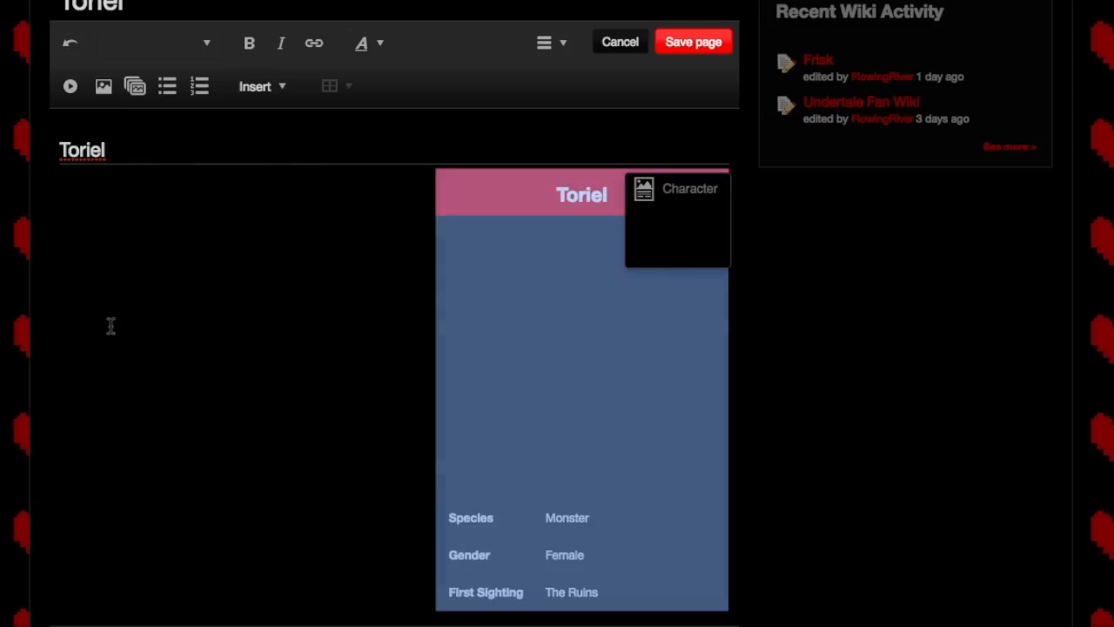
Step: Upload the second Toriel sprite PNG from the Desktop as a replacement image for the Character infobox
{"action": "left_click", "coordinate": [200, 360]}
{"action": "scroll", "coordinate": [329, 324], "scroll_direction": "down", "scroll_amount": 1}
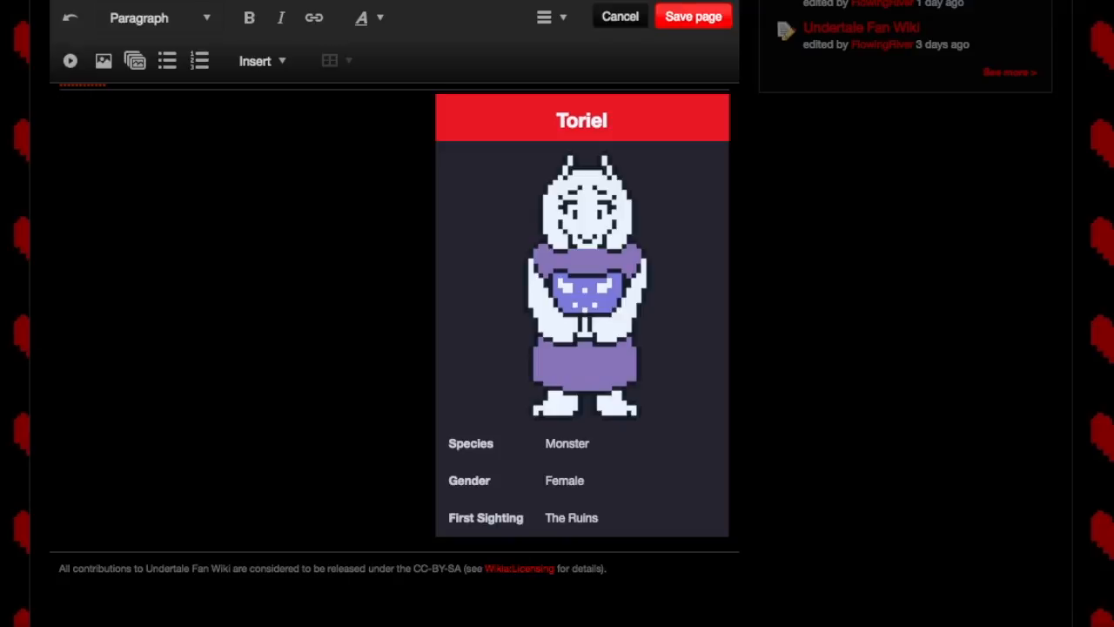
{"action": "left_click", "coordinate": [103, 60]}
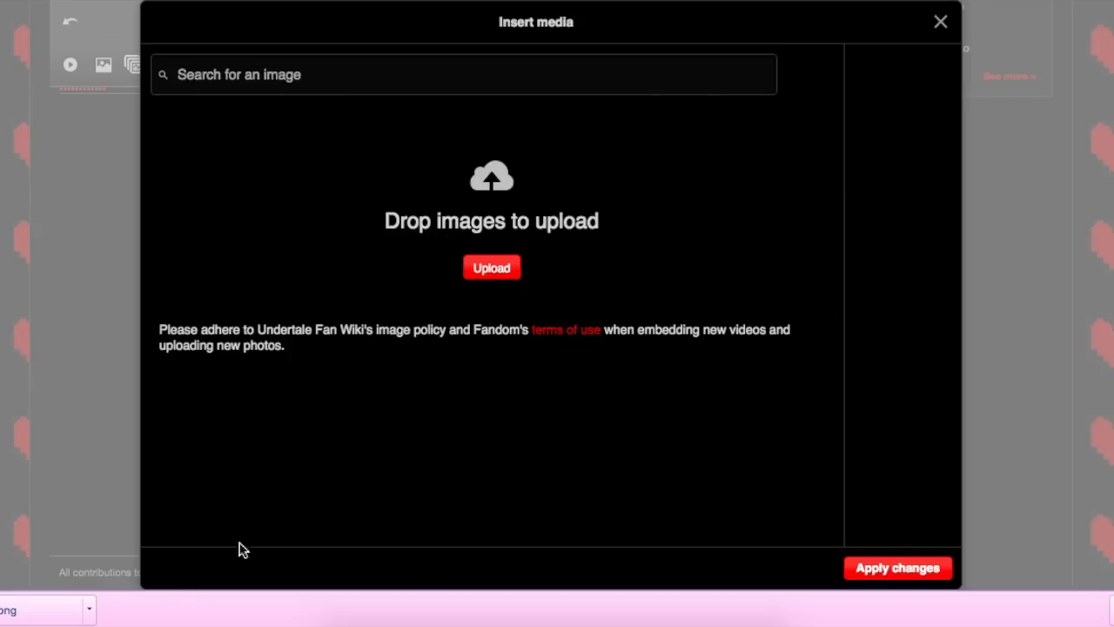
{"action": "left_click", "coordinate": [490, 268]}
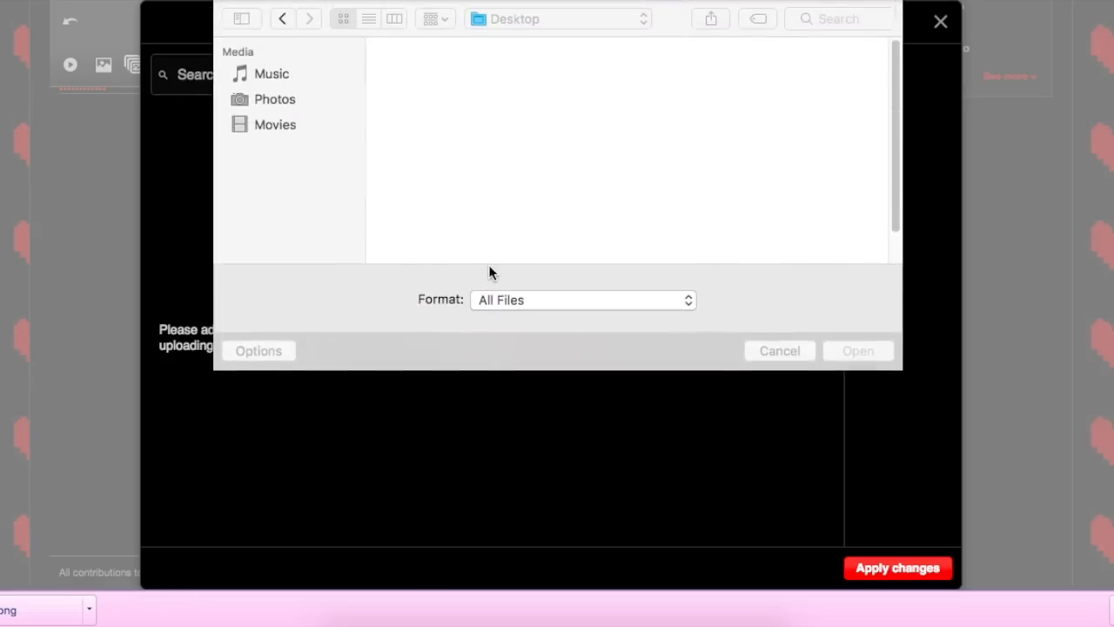
{"action": "left_click", "coordinate": [551, 228]}
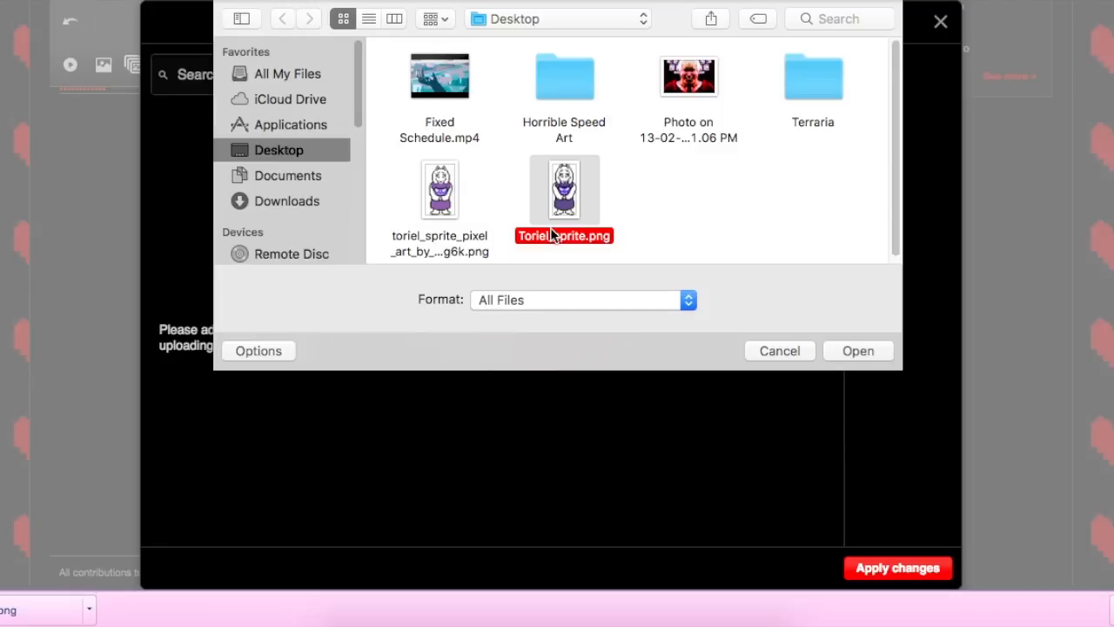
{"action": "left_click", "coordinate": [859, 351]}
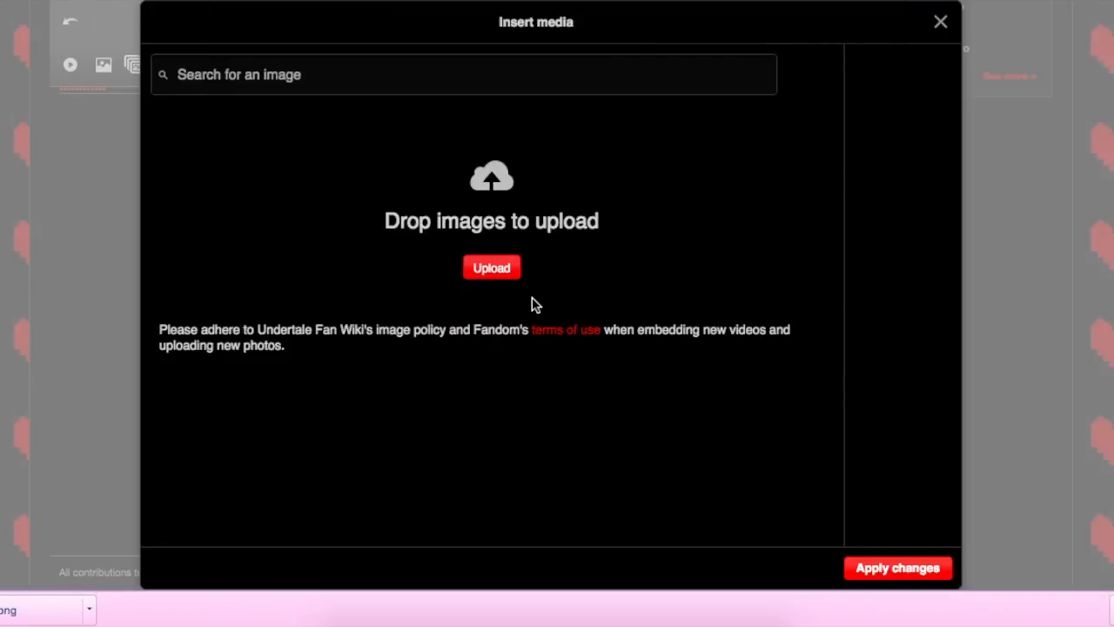
Step: Name the uploaded sprite "Toriel Overworld" and apply the new image to the Character infobox
{"action": "left_click_drag", "start_coordinate": [647, 154], "coordinate": [570, 155]}
{"action": "type", "text": "Overworld-1"}
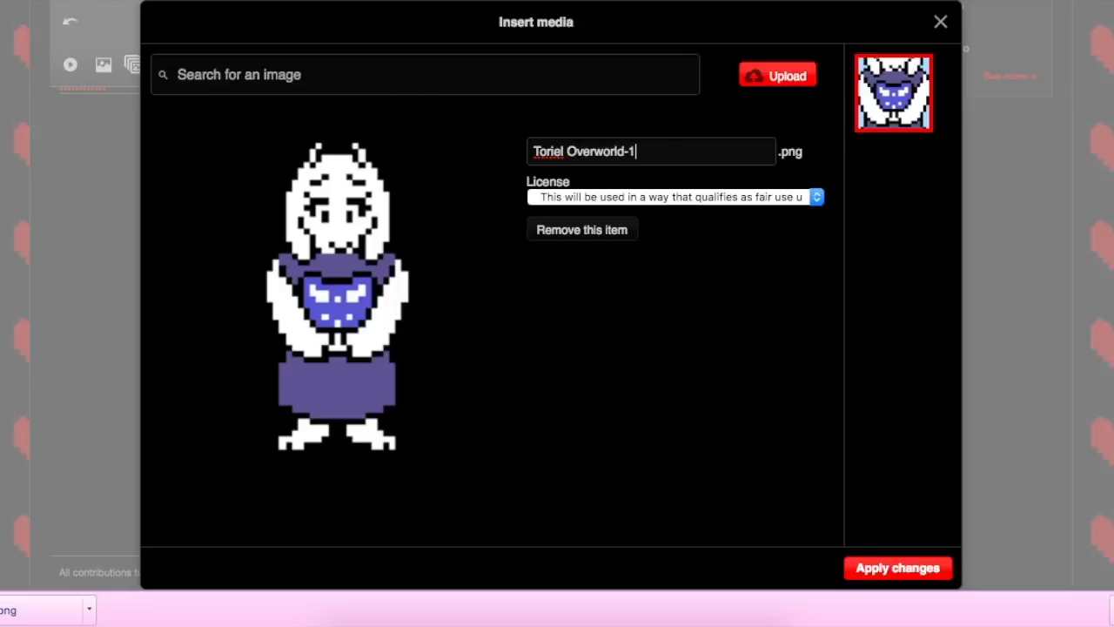
{"action": "left_click", "coordinate": [920, 569]}
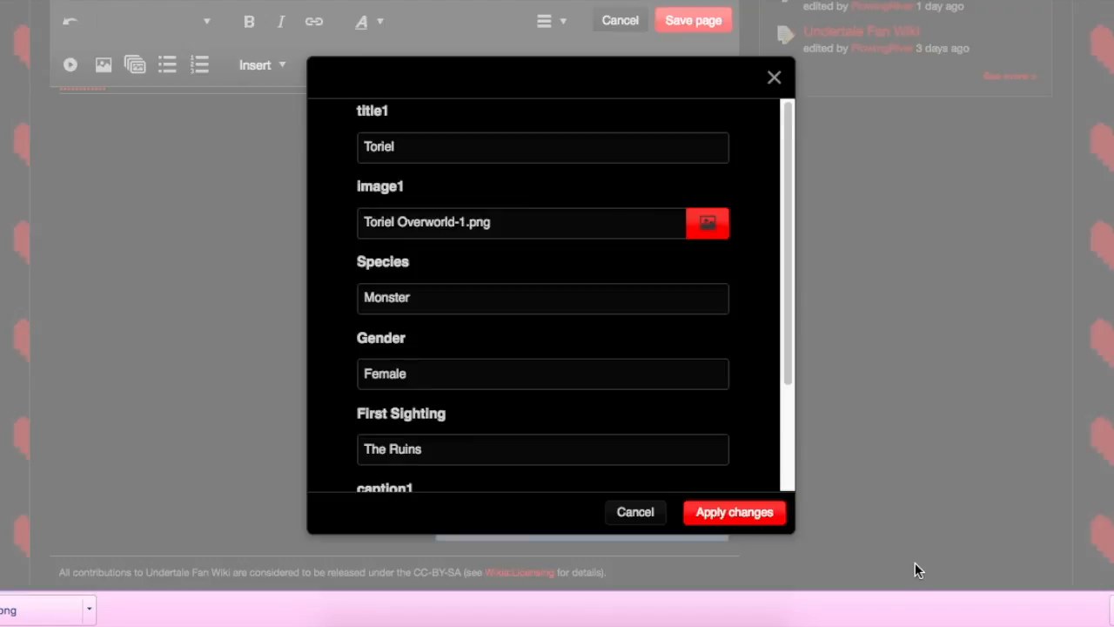
{"action": "scroll", "coordinate": [479, 333], "scroll_direction": "down", "scroll_amount": 4}
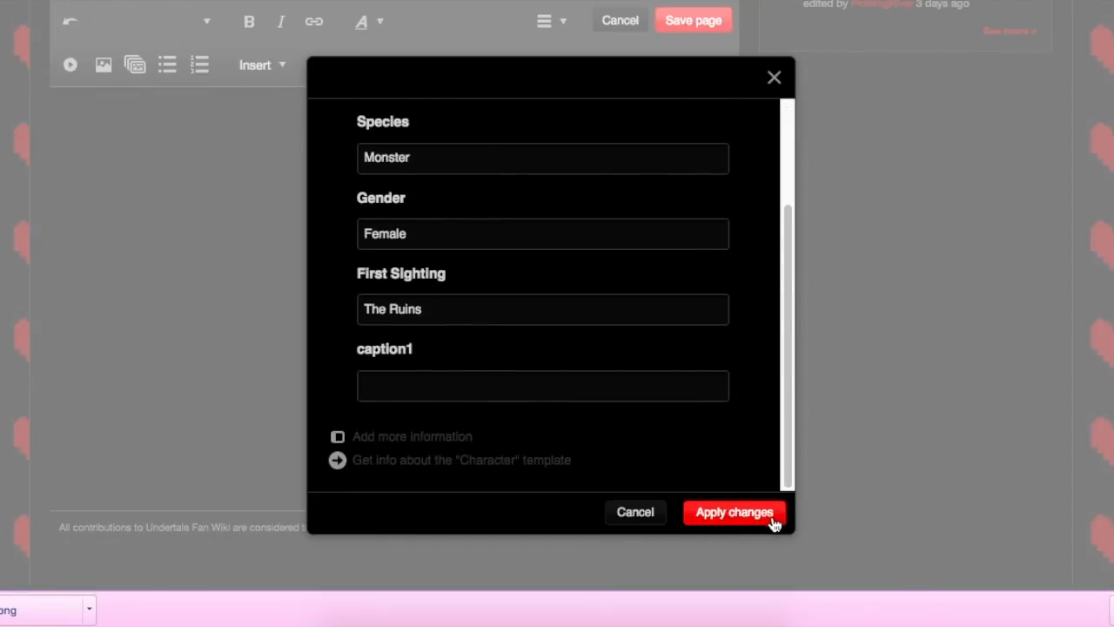
{"action": "left_click", "coordinate": [734, 512]}
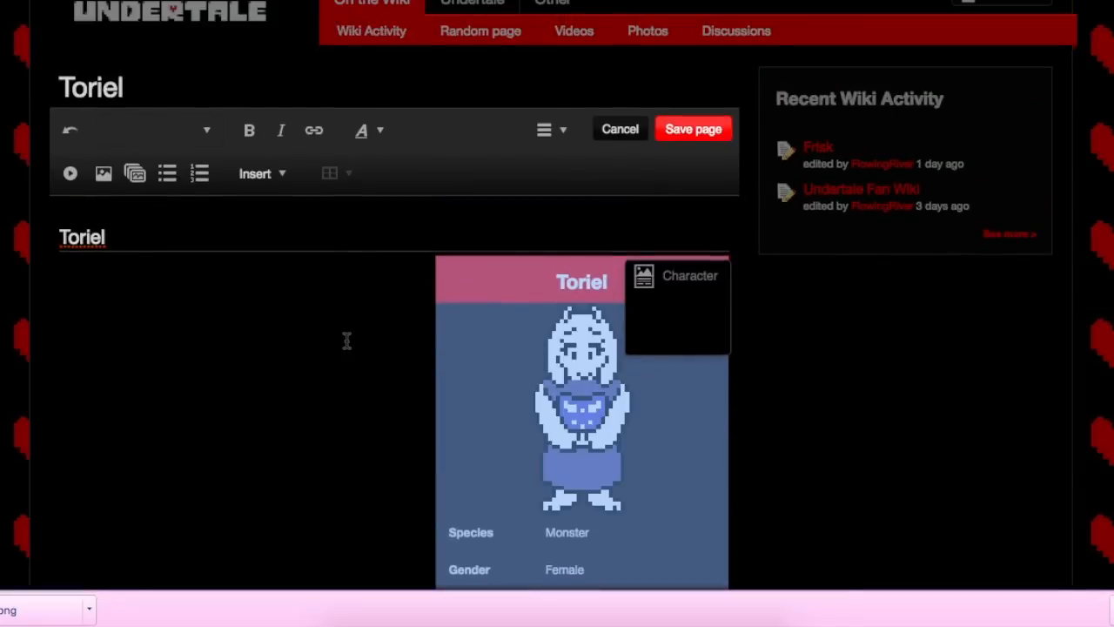
Step: Write the text "Toriel is a Monster" below the Toriel heading
{"action": "left_click", "coordinate": [346, 340]}
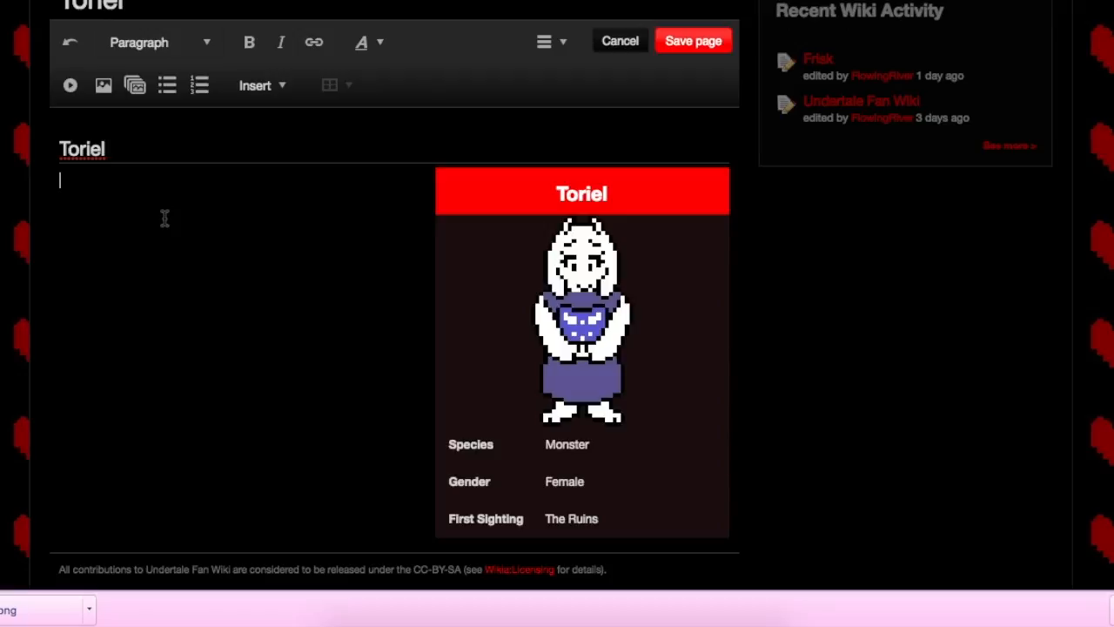
{"action": "type", "text": "nwfwfnwn"}
{"action": "key", "text": "BackSpace"}
{"action": "key", "text": "BackSpace"}
{"action": "key", "text": "BackSpace"}
{"action": "key", "text": "BackSpace"}
{"action": "key", "text": "BackSpace"}
{"action": "key", "text": "BackSpace"}
{"action": "key", "text": "BackSpace"}
{"action": "type", "text": "Toriel is"}
{"action": "type", "text": "Monster"}
{"action": "left_click_drag", "start_coordinate": [178, 179], "coordinate": [122, 179]}
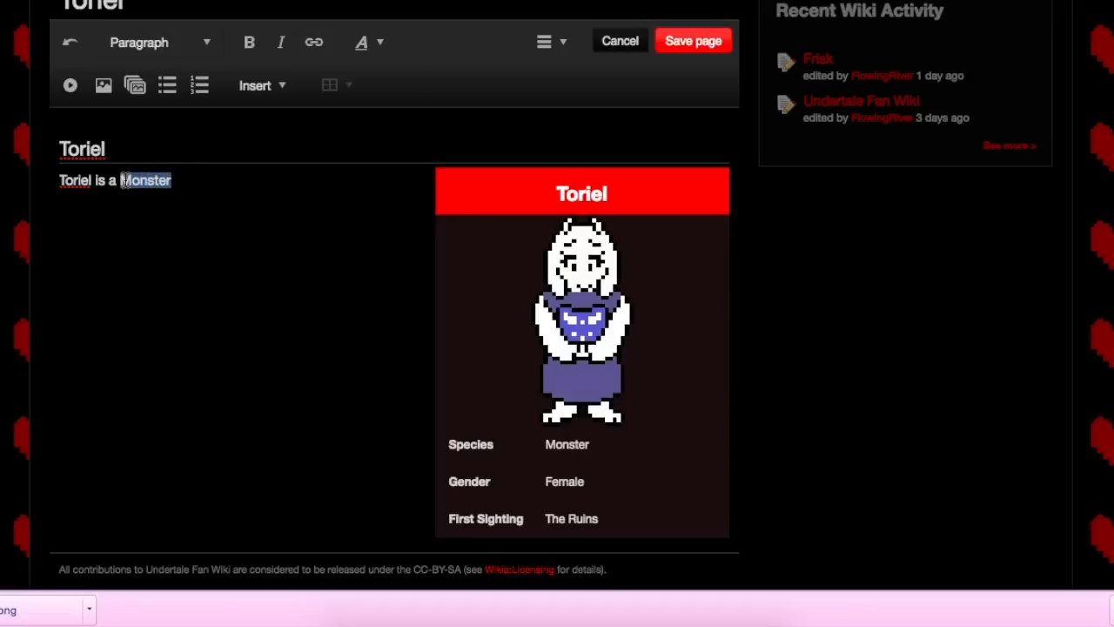
{"action": "left_click", "coordinate": [326, 45]}
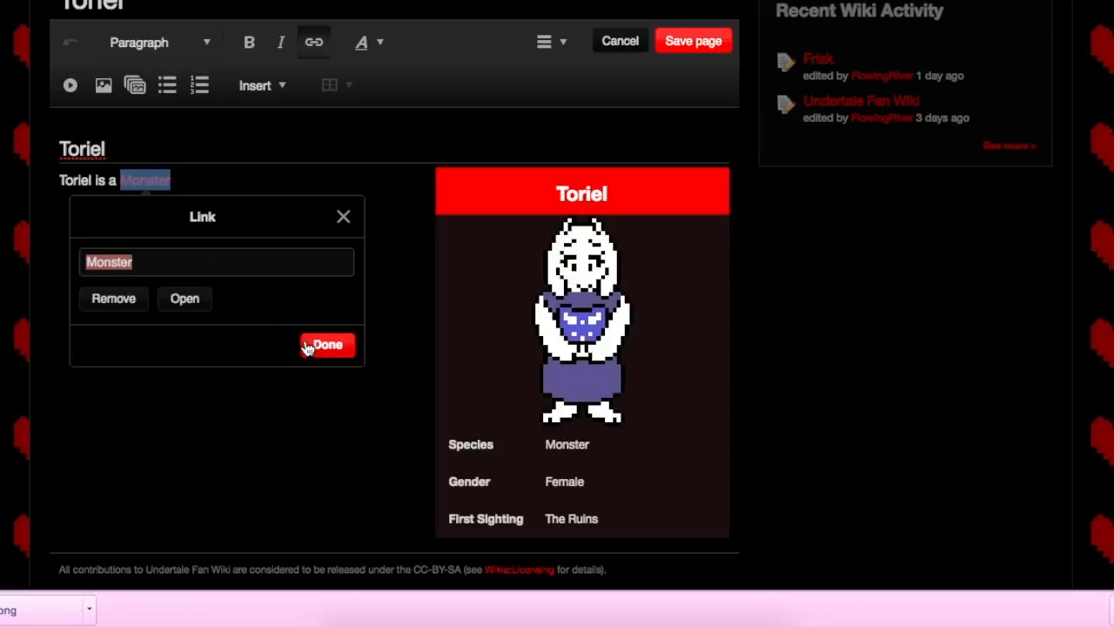
{"action": "left_click", "coordinate": [91, 261]}
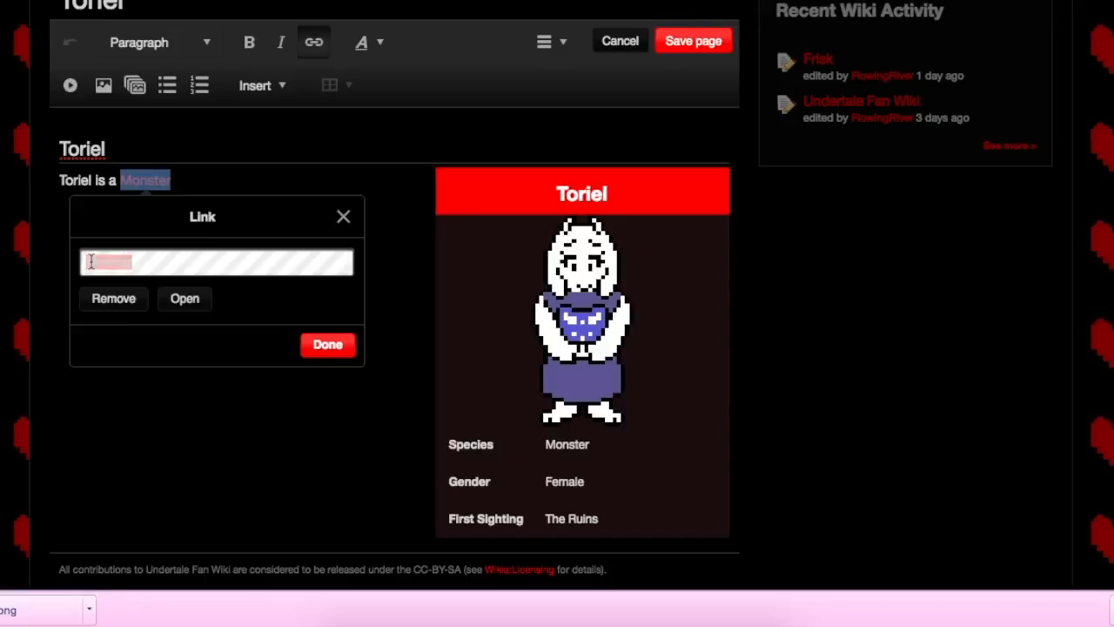
{"action": "type", "text": "https"}
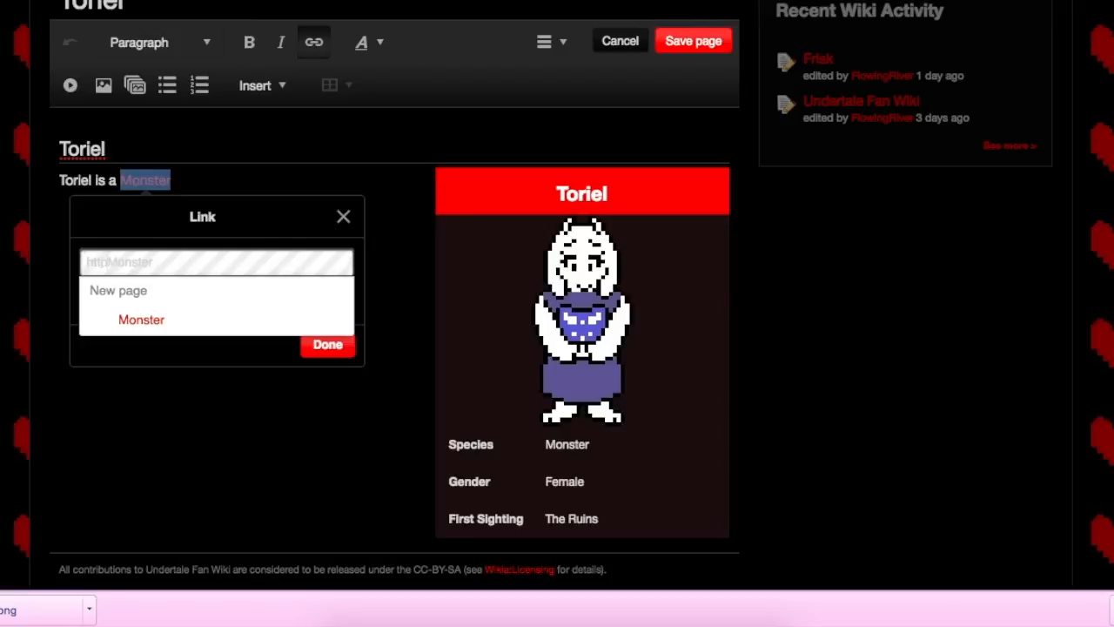
{"action": "type", "text": "://"}
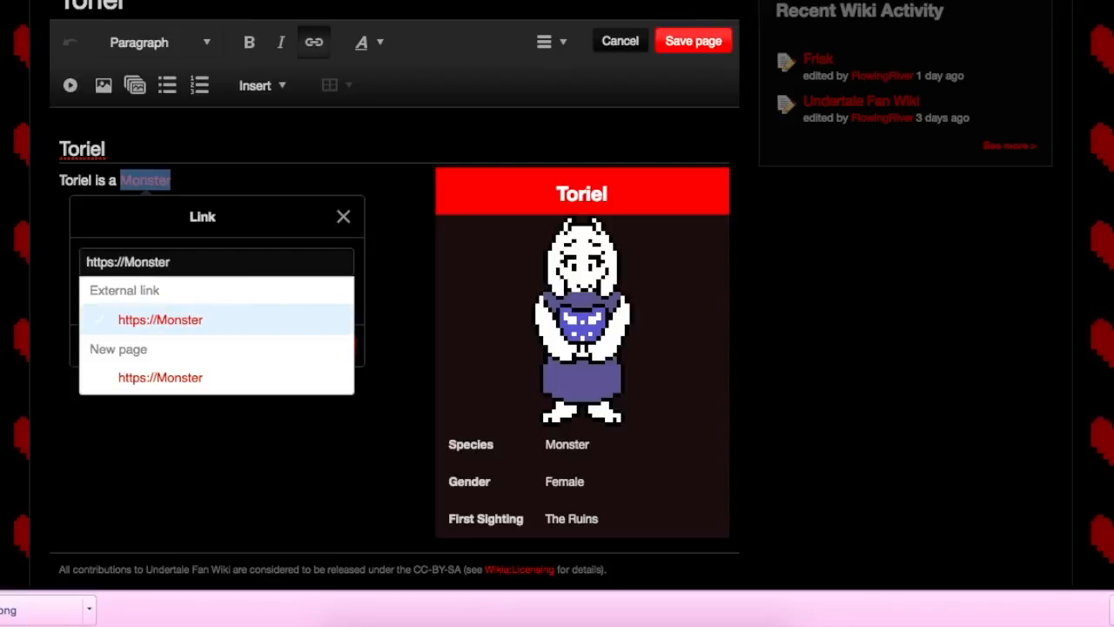
{"action": "type", "text": "undertale"}
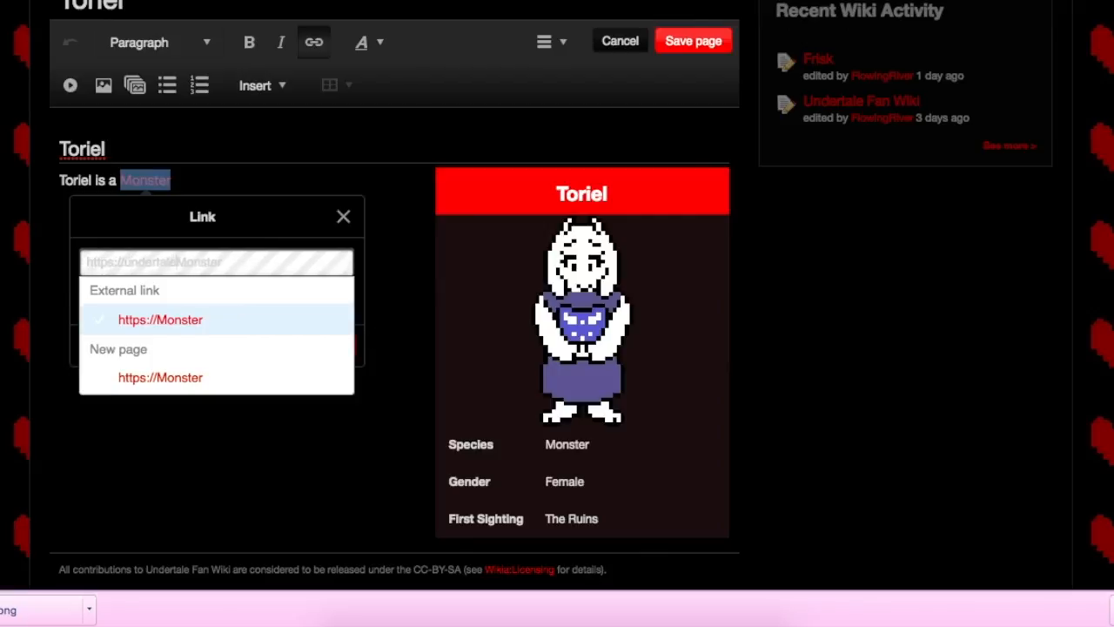
{"action": "type", "text": "-d"}
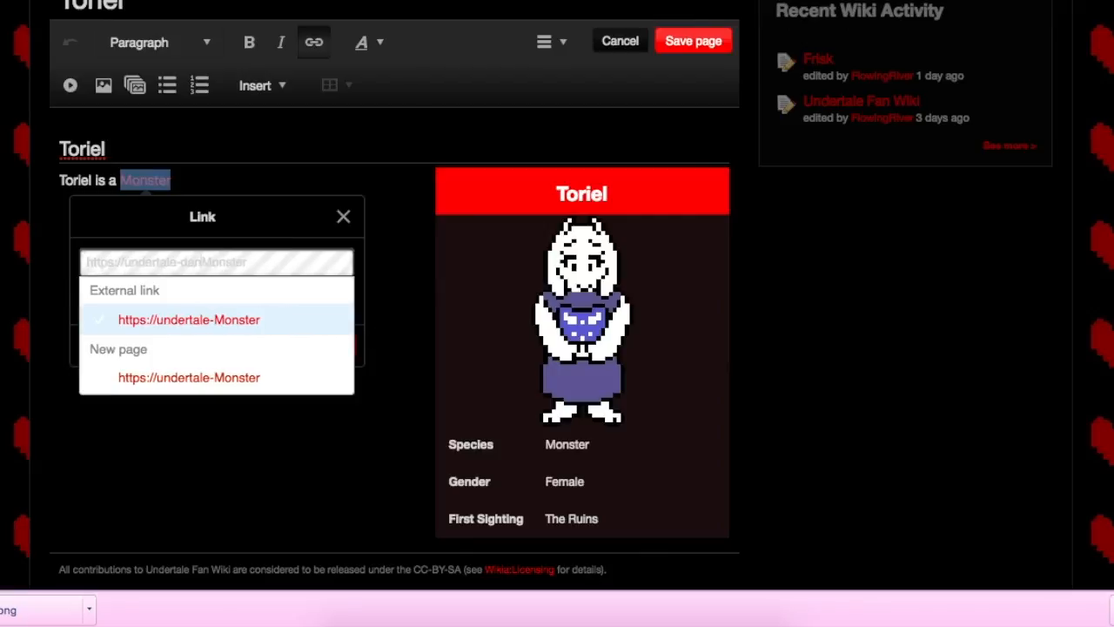
{"action": "key", "text": "BackSpace"}
{"action": "type", "text": "fan.wiki"}
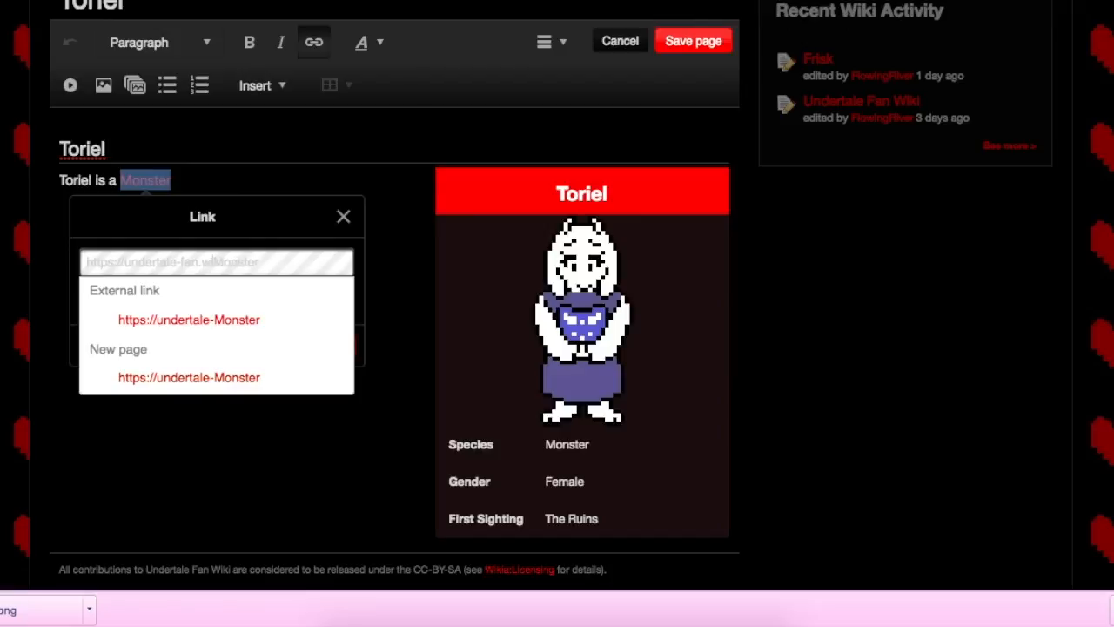
{"action": "type", "text": "a.com/w"}
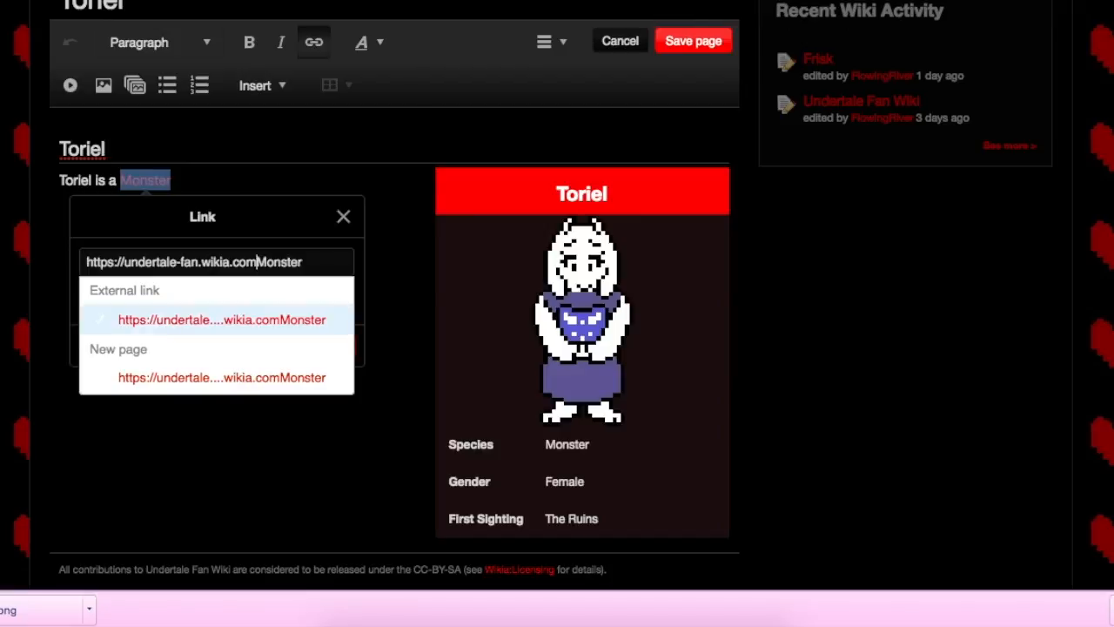
{"action": "type", "text": "iki/"}
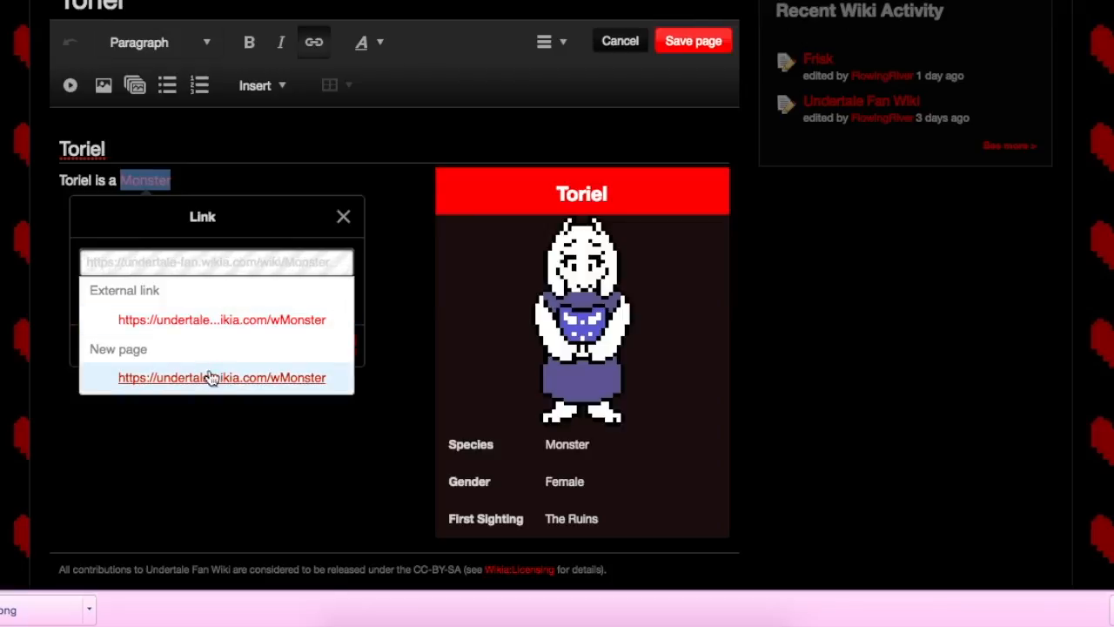
{"action": "left_click", "coordinate": [345, 263]}
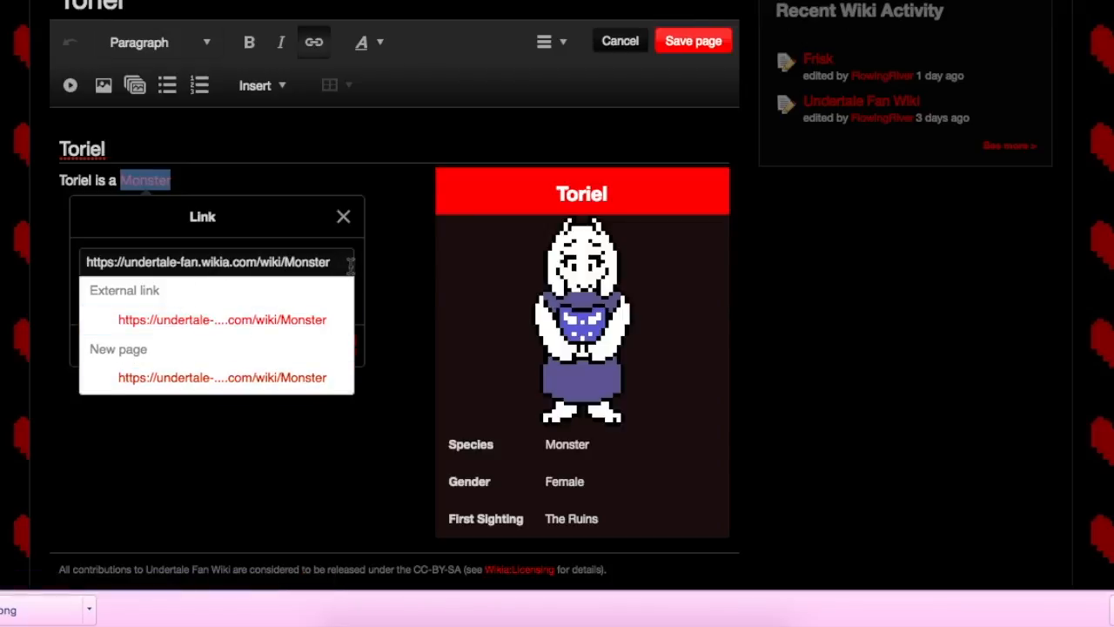
Step: Replace the link's full web address with the new wiki page "Monster" and apply it
{"action": "left_click_drag", "start_coordinate": [345, 265], "coordinate": [47, 247]}
{"action": "key", "text": "BackSpace"}
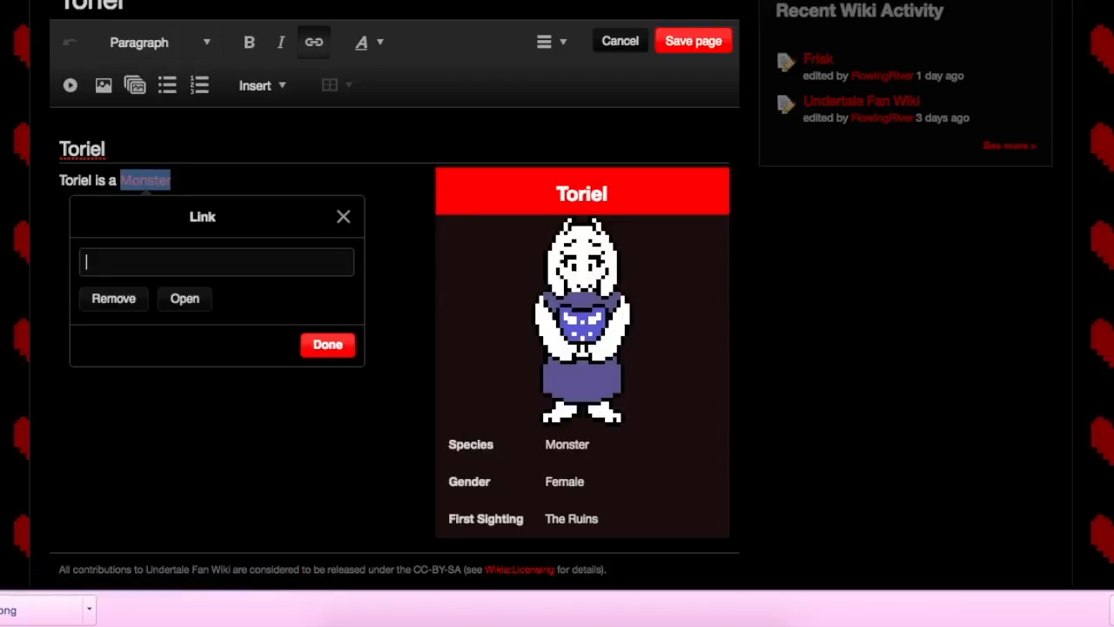
{"action": "type", "text": "Monster"}
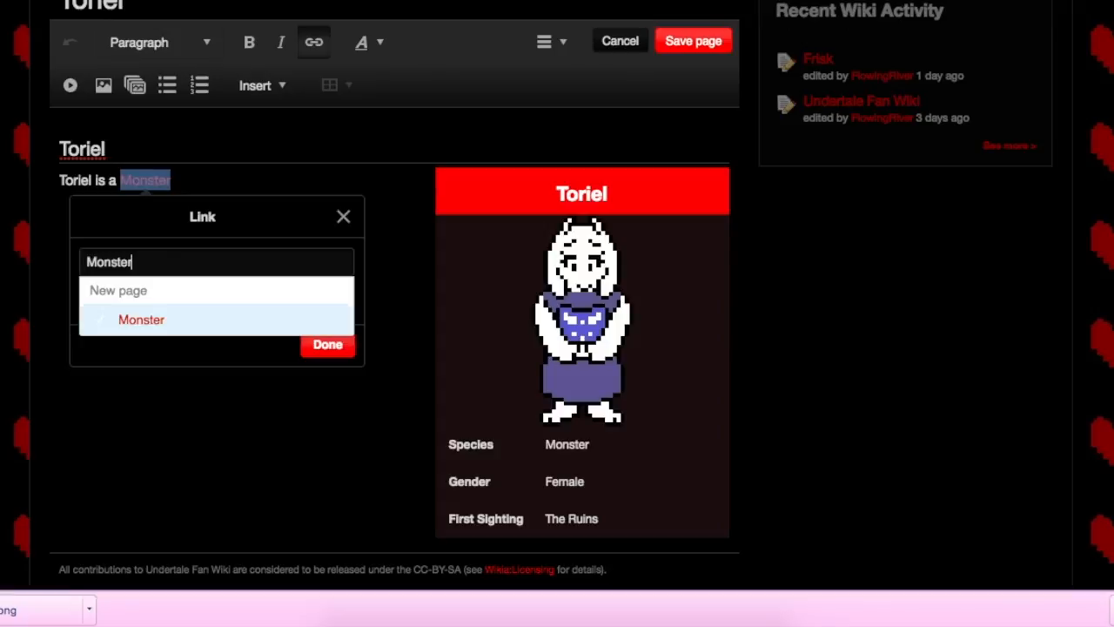
{"action": "left_click", "coordinate": [241, 323]}
{"action": "left_click", "coordinate": [329, 343]}
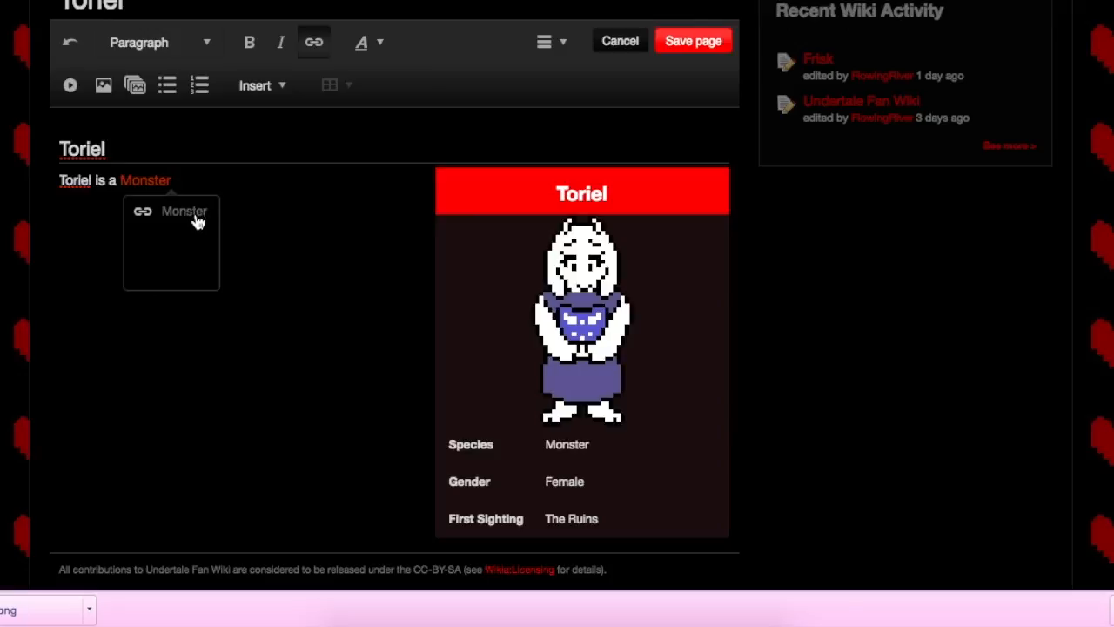
Step: Delete the linked word "Monster" from the end of the sentence
{"action": "left_click", "coordinate": [155, 180]}
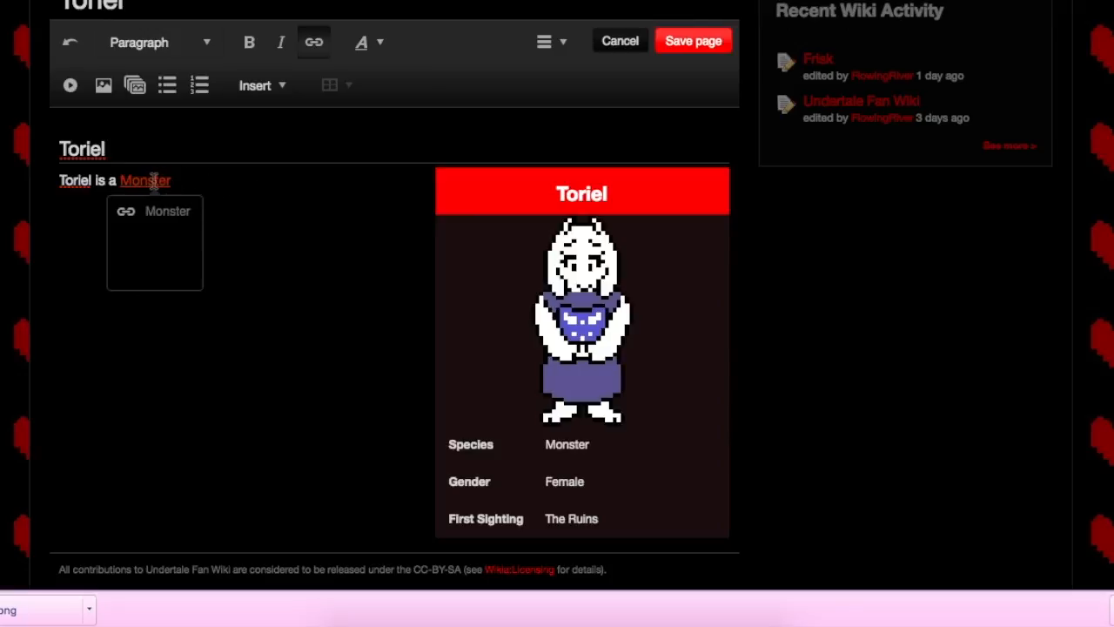
{"action": "left_click", "coordinate": [203, 182]}
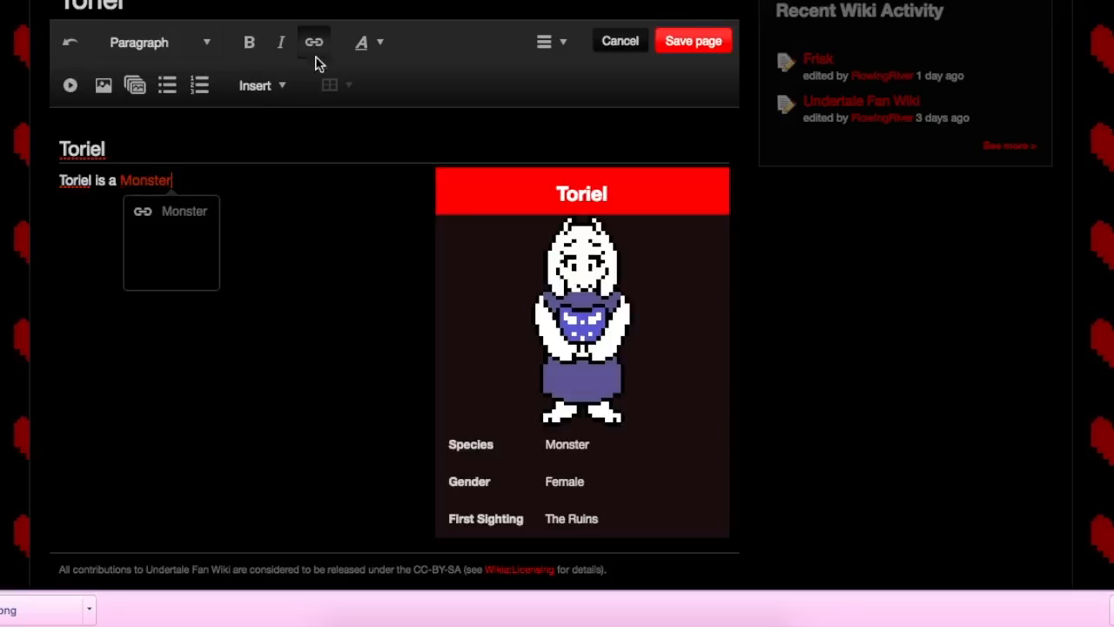
{"action": "key", "text": "BackSpace"}
{"action": "key", "text": "BackSpace"}
{"action": "key", "text": "BackSpace"}
{"action": "key", "text": "BackSpace"}
{"action": "key", "text": "BackSpace"}
{"action": "key", "text": "BackSpace"}
{"action": "key", "text": "BackSpace"}
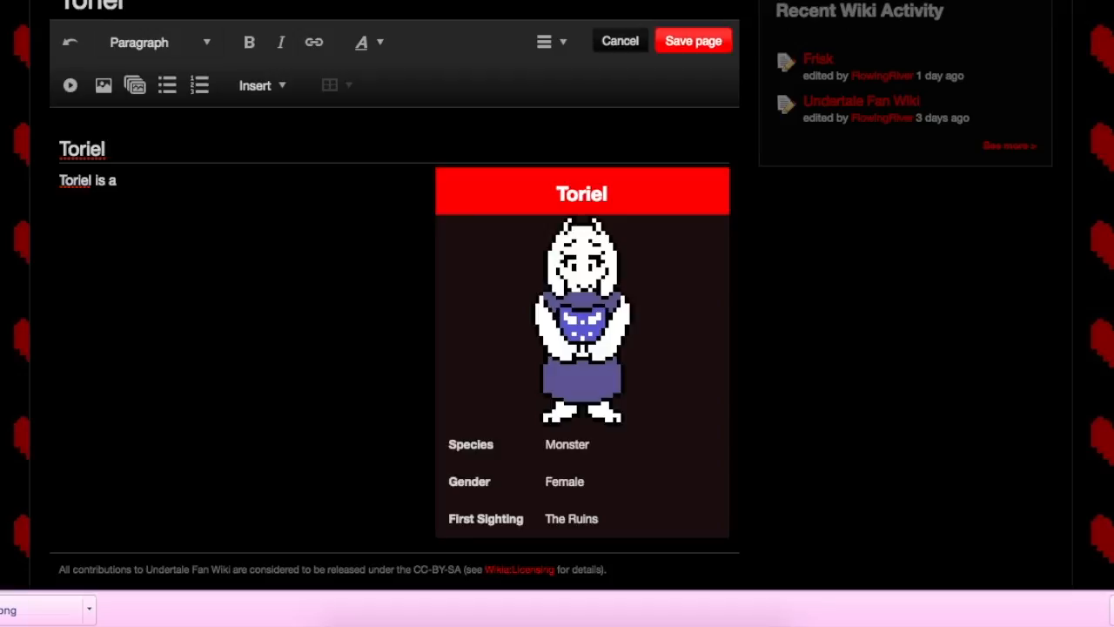
Step: Insert a link to the new page "Monster" directly after "Toriel is a", without selecting any text
{"action": "key", "text": "super+k"}
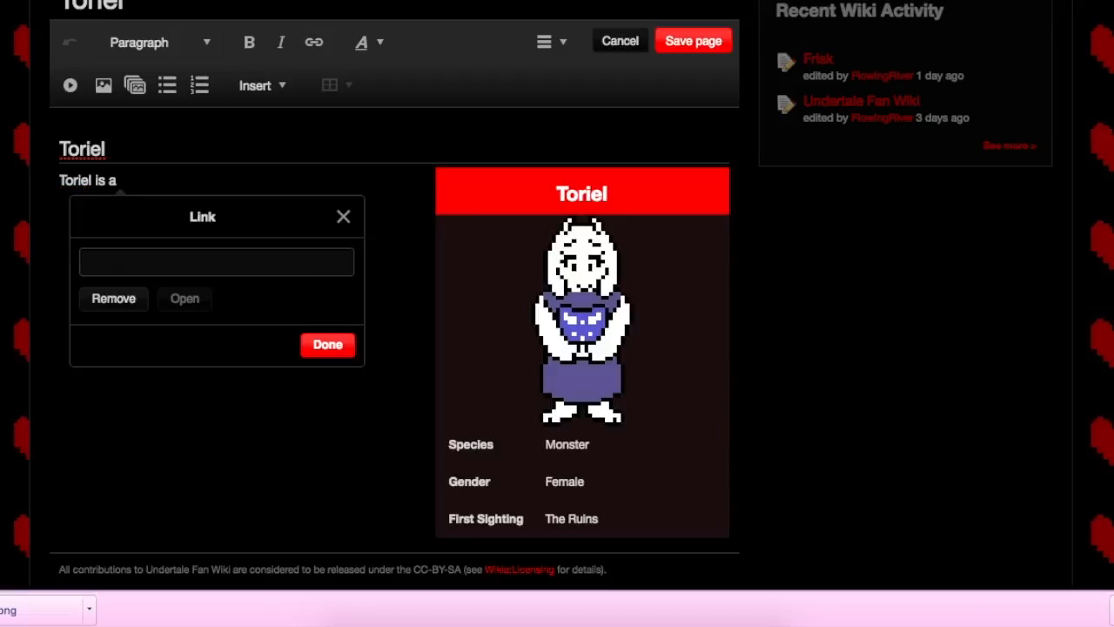
{"action": "left_click", "coordinate": [351, 222]}
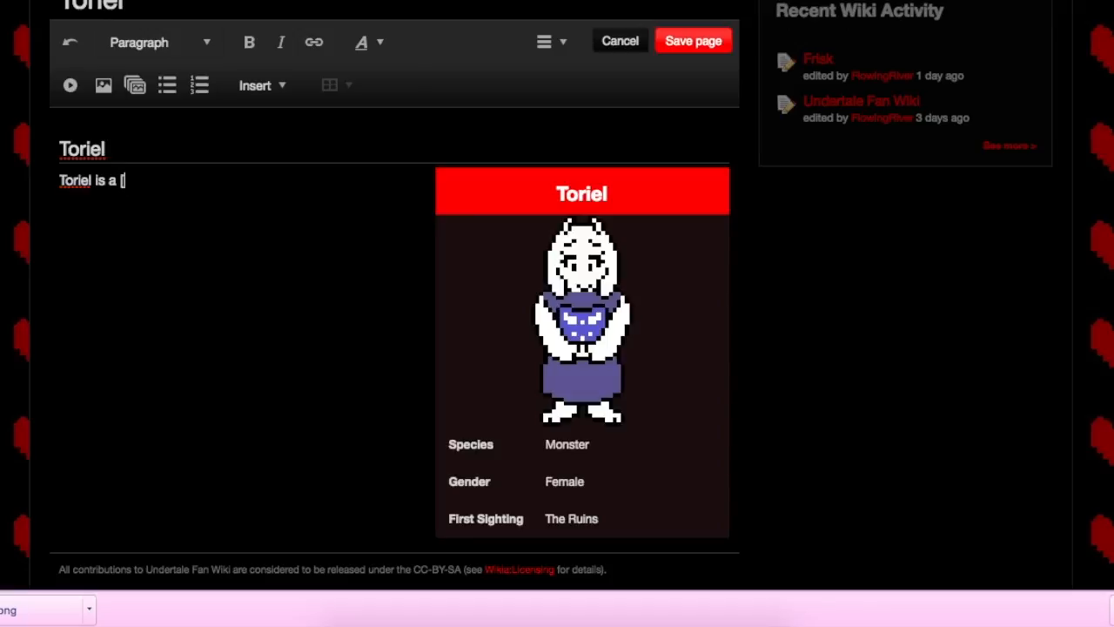
{"action": "key", "text": "super+k"}
{"action": "type", "text": "Monster"}
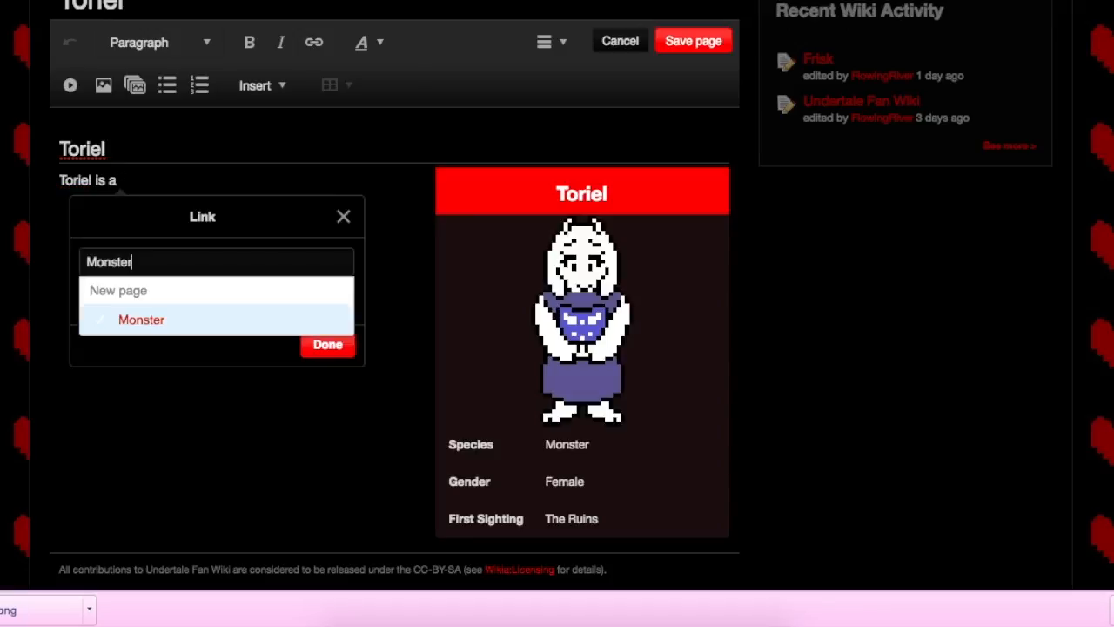
{"action": "left_click", "coordinate": [320, 324]}
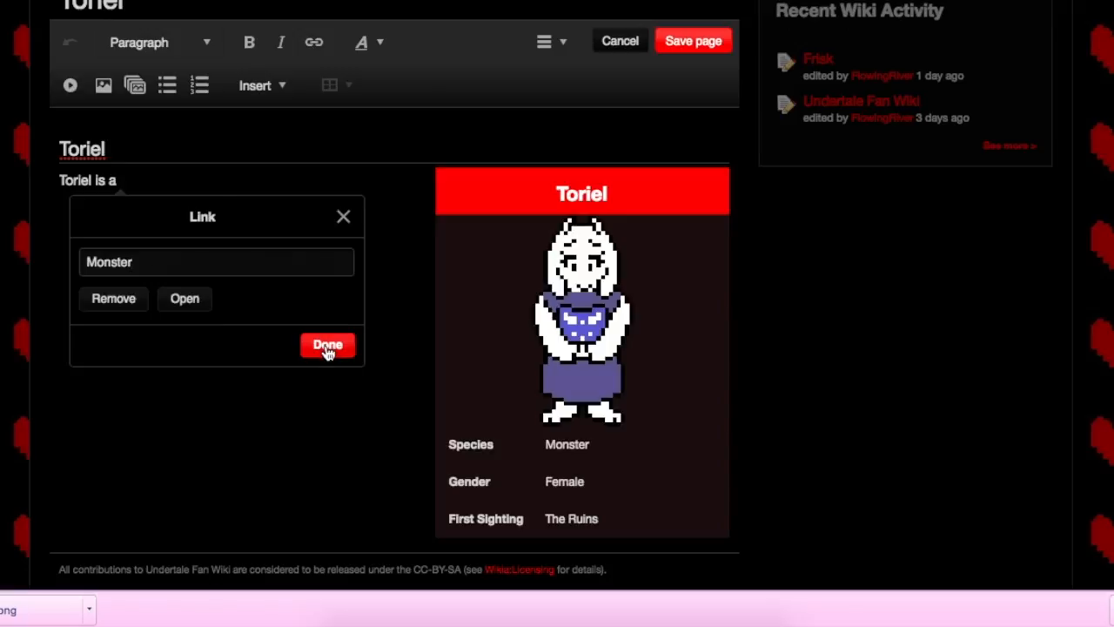
{"action": "left_click", "coordinate": [328, 346]}
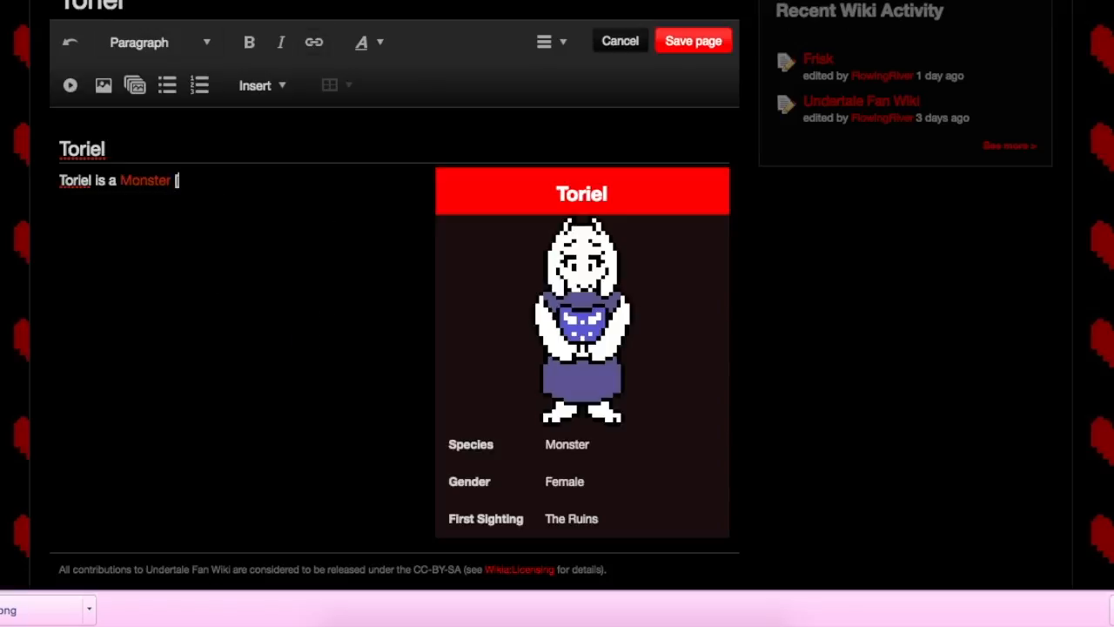
Step: Insert a second "Monster" link after the first and delete both links from the sentence
{"action": "key", "text": "ctrl+k"}
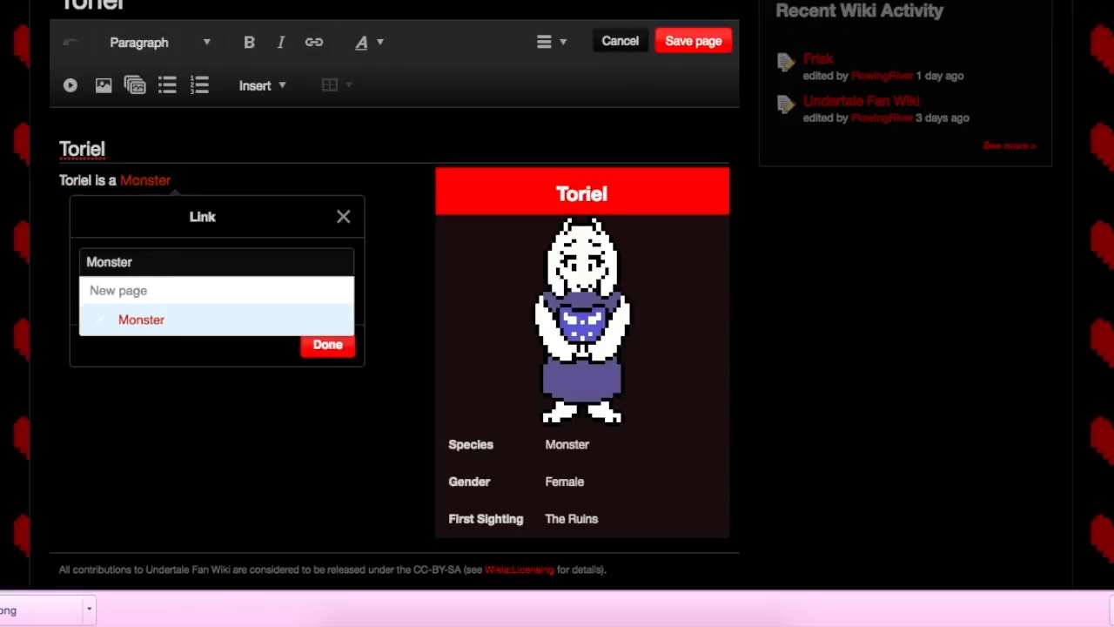
{"action": "key", "text": "Return"}
{"action": "key", "text": "BackSpace"}
{"action": "key", "text": "BackSpace"}
{"action": "key", "text": "BackSpace"}
{"action": "key", "text": "BackSpace"}
{"action": "key", "text": "BackSpace"}
{"action": "key", "text": "BackSpace"}
{"action": "key", "text": "BackSpace"}
{"action": "key", "text": "BackSpace"}
{"action": "key", "text": "BackSpace"}
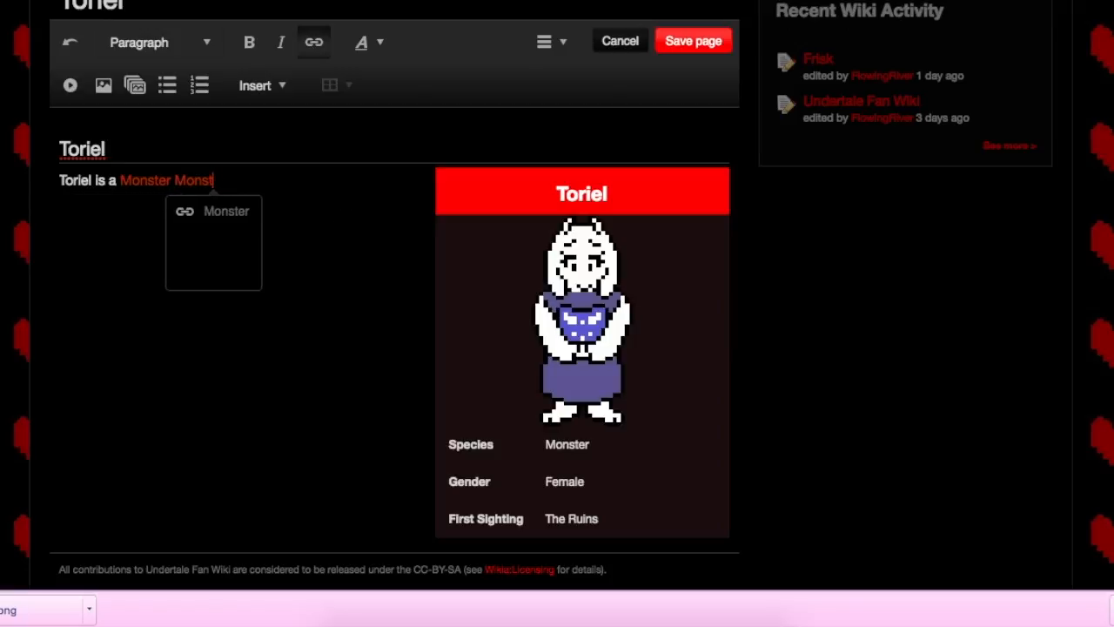
{"action": "key", "text": "BackSpace"}
{"action": "key", "text": "BackSpace"}
{"action": "key", "text": "BackSpace"}
{"action": "key", "text": "BackSpace"}
{"action": "key", "text": "BackSpace"}
{"action": "key", "text": "BackSpace"}
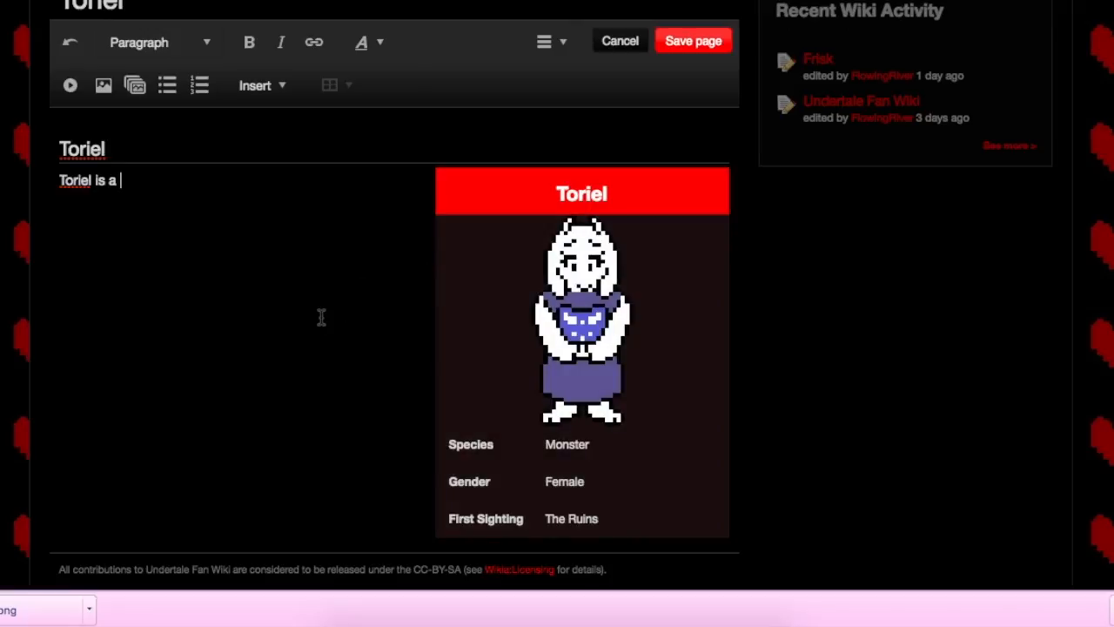
Step: Save the Toriel page with the edit summary "Started Toriel Page" and confirm leaving the site
{"action": "scroll", "coordinate": [321, 317], "scroll_direction": "down", "scroll_amount": 3}
{"action": "scroll", "coordinate": [322, 318], "scroll_direction": "up", "scroll_amount": 2}
{"action": "scroll", "coordinate": [321, 317], "scroll_direction": "up", "scroll_amount": 3}
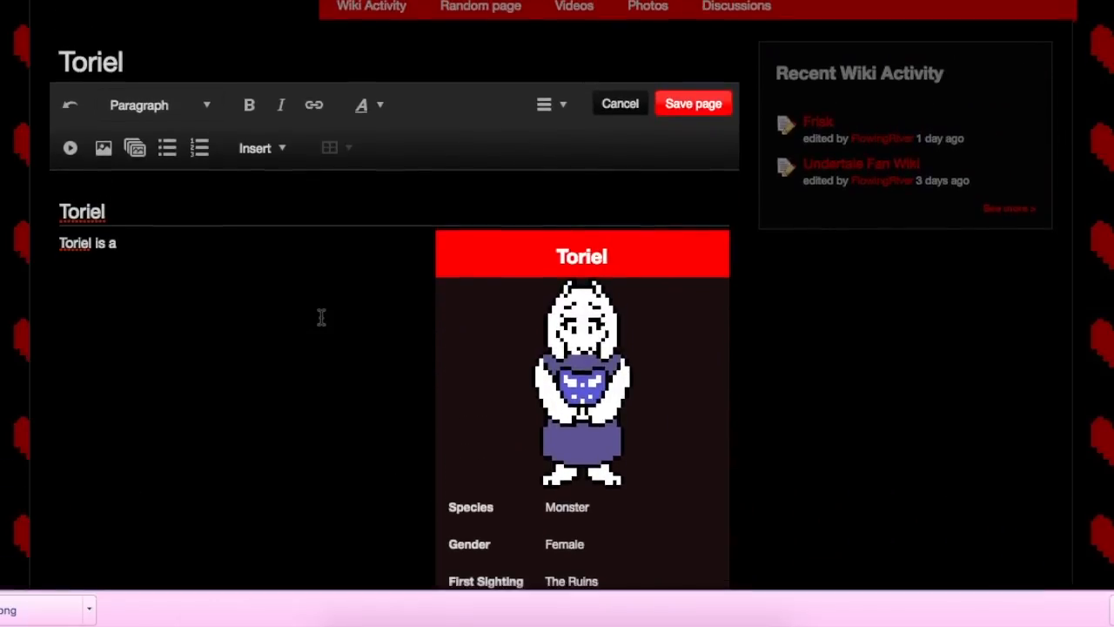
{"action": "scroll", "coordinate": [322, 316], "scroll_direction": "down", "scroll_amount": 2}
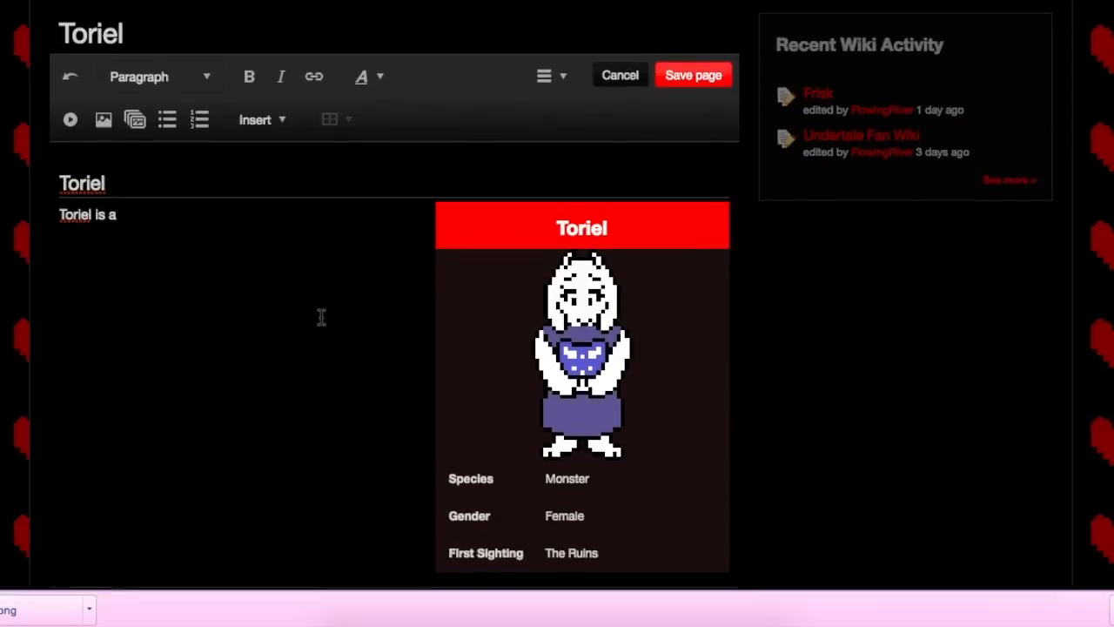
{"action": "left_click", "coordinate": [697, 75]}
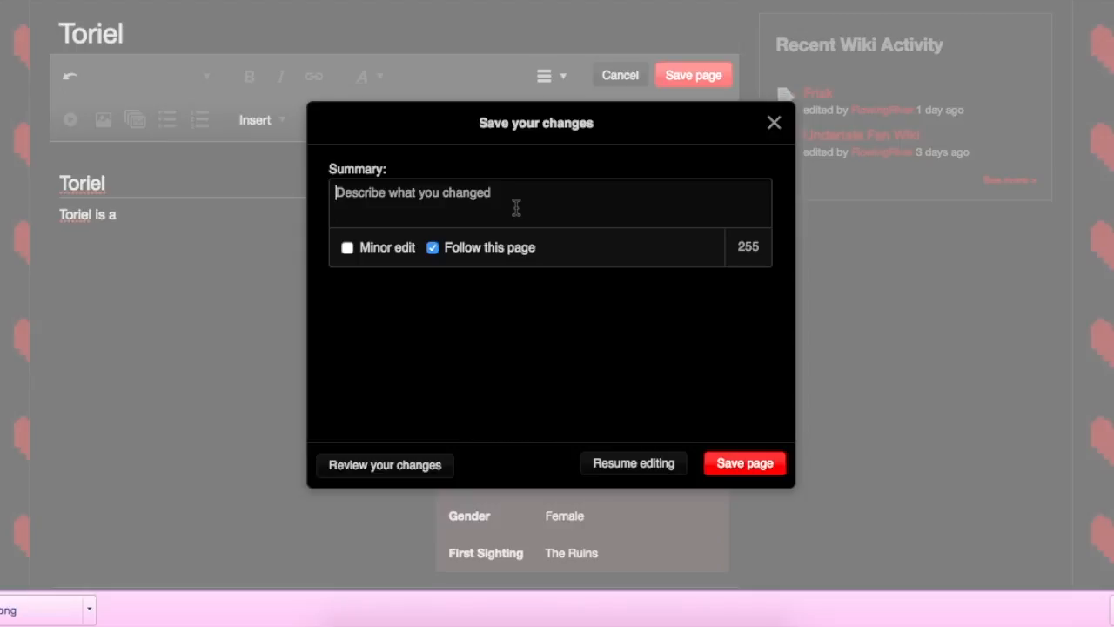
{"action": "type", "text": "Started Toriel P"}
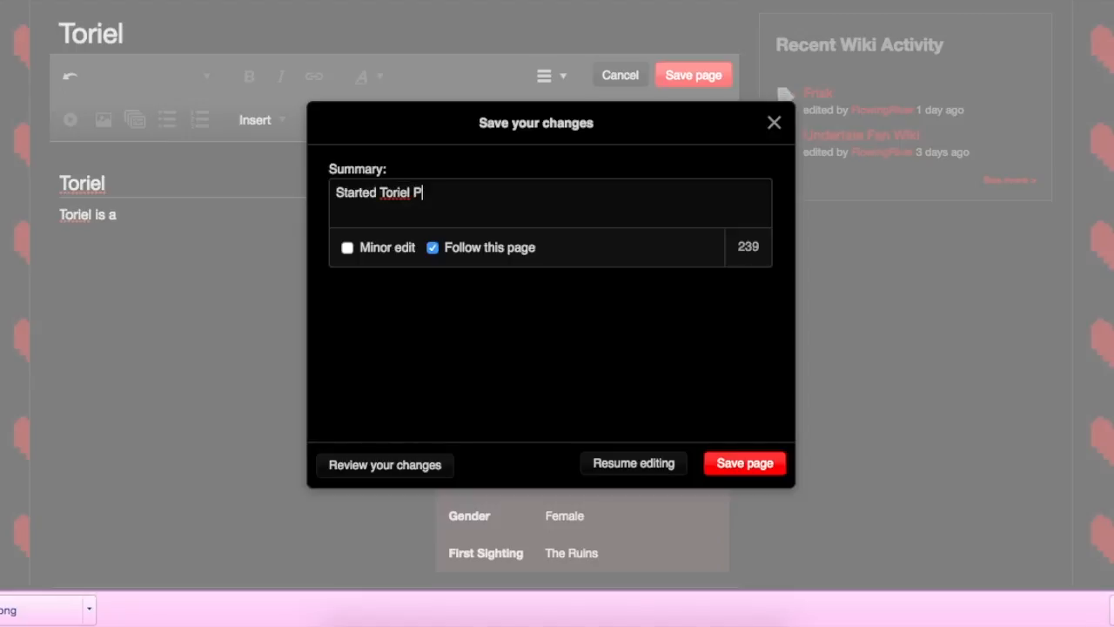
{"action": "type", "text": "e"}
{"action": "left_click", "coordinate": [756, 463]}
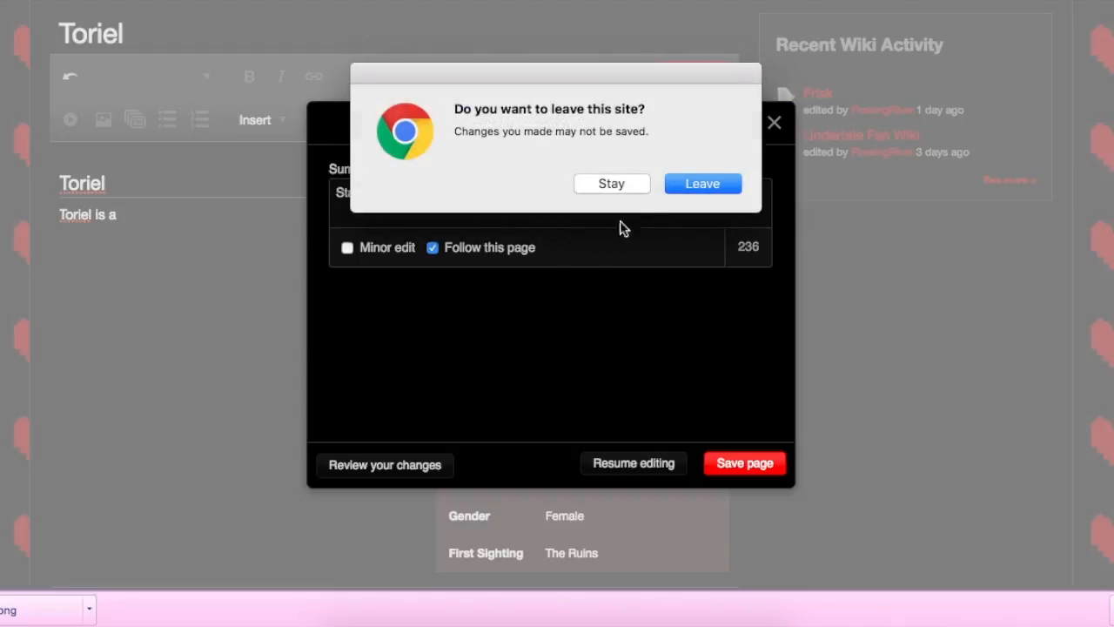
{"action": "left_click", "coordinate": [694, 179]}
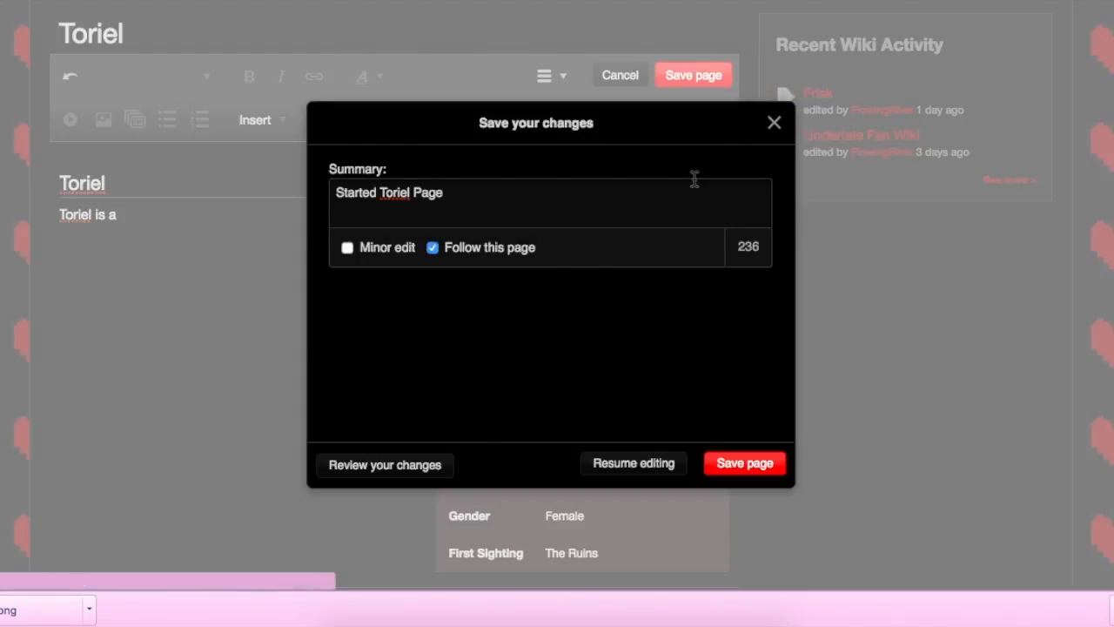
Step: Check the infobox on the saved Toriel page, reopen the page for editing and display its source code
{"action": "scroll", "coordinate": [391, 306], "scroll_direction": "down", "scroll_amount": 2}
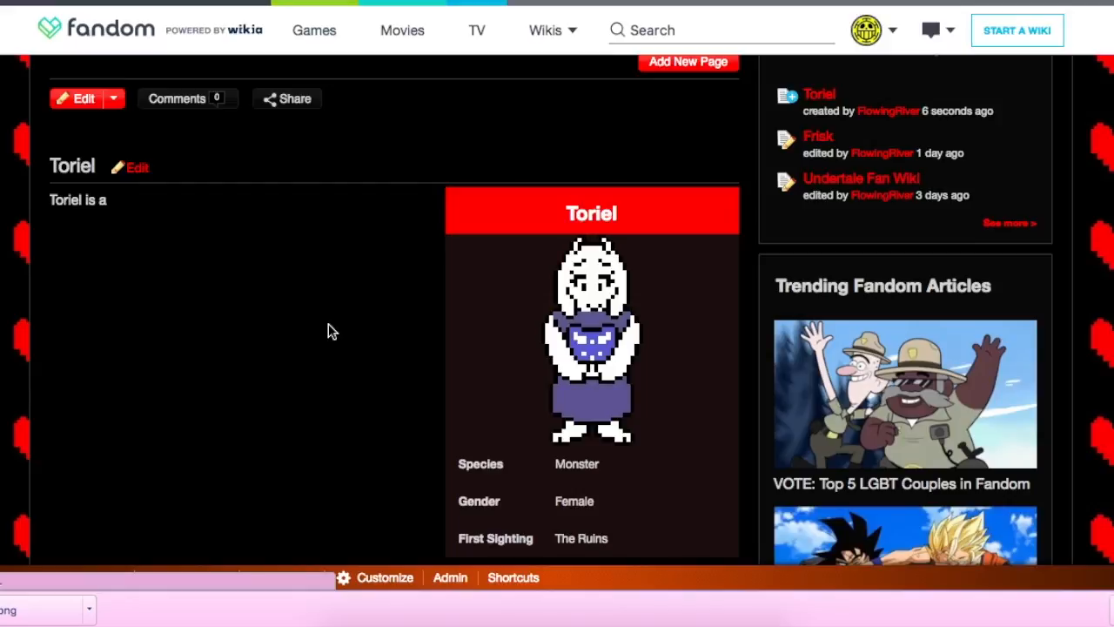
{"action": "scroll", "coordinate": [329, 330], "scroll_direction": "down", "scroll_amount": 2}
{"action": "scroll", "coordinate": [330, 329], "scroll_direction": "up", "scroll_amount": 2}
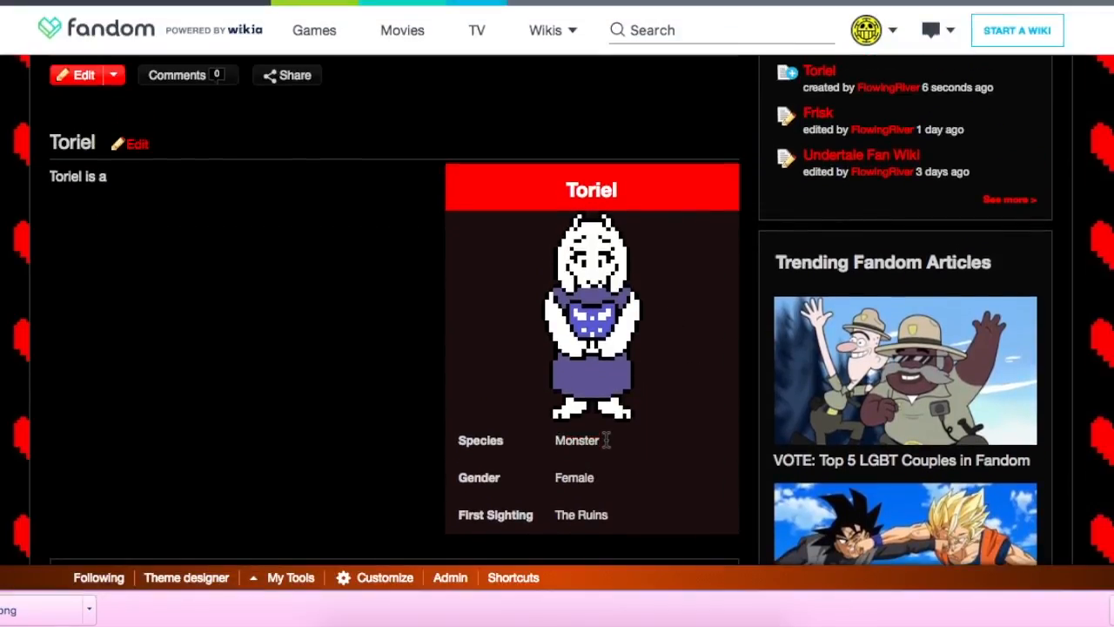
{"action": "scroll", "coordinate": [478, 414], "scroll_direction": "down", "scroll_amount": 1}
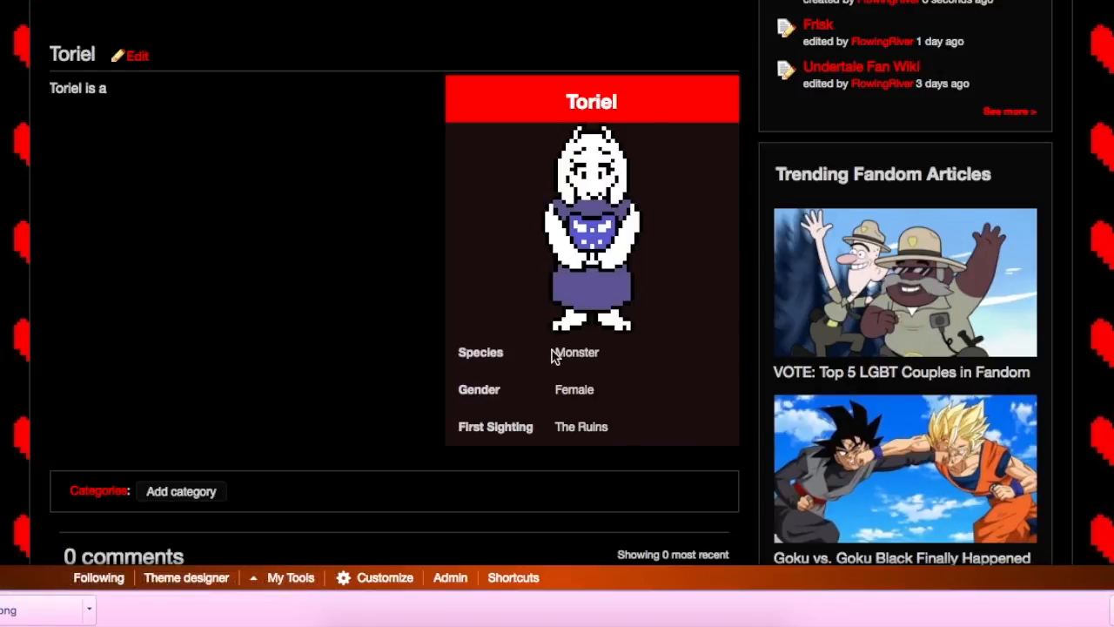
{"action": "left_click_drag", "start_coordinate": [553, 352], "coordinate": [619, 350]}
{"action": "left_click", "coordinate": [624, 351]}
{"action": "scroll", "coordinate": [575, 373], "scroll_direction": "up", "scroll_amount": 2}
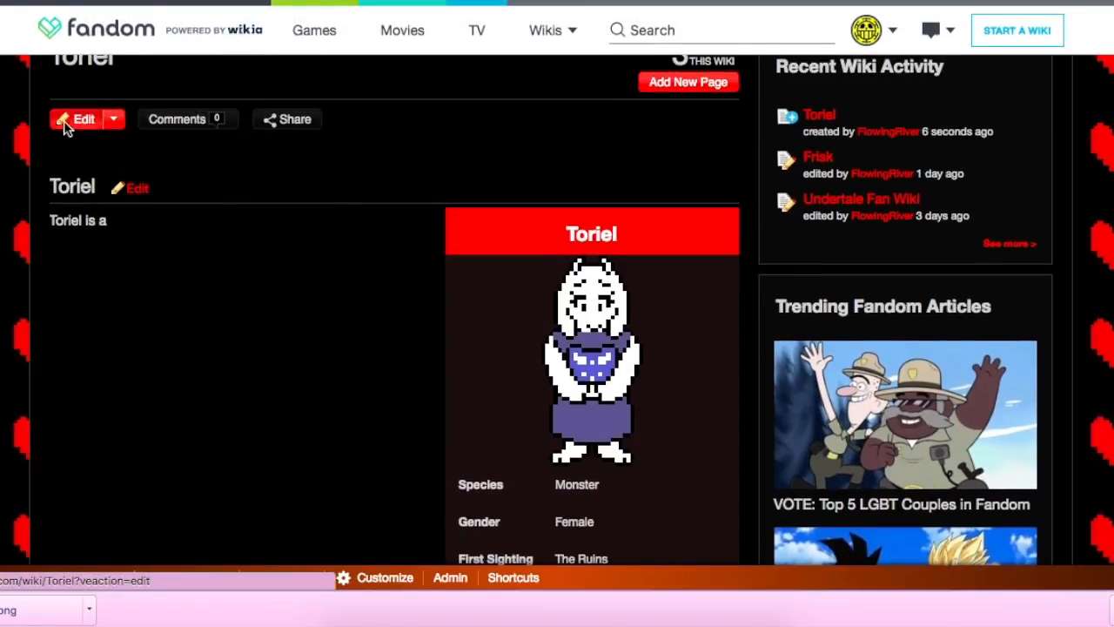
{"action": "left_click", "coordinate": [63, 124]}
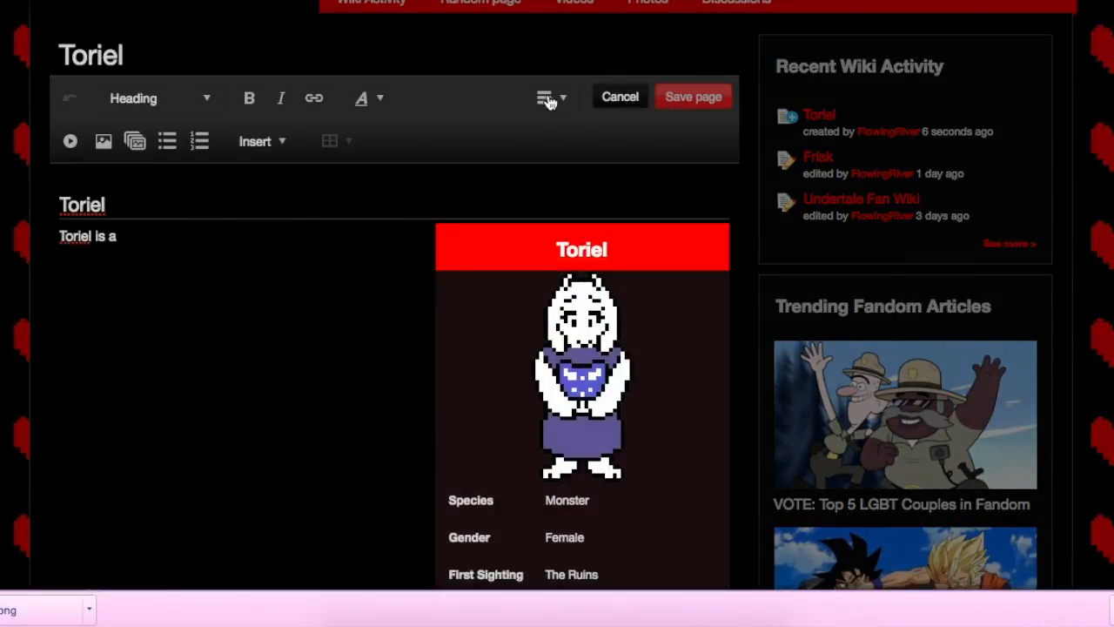
{"action": "left_click", "coordinate": [562, 101]}
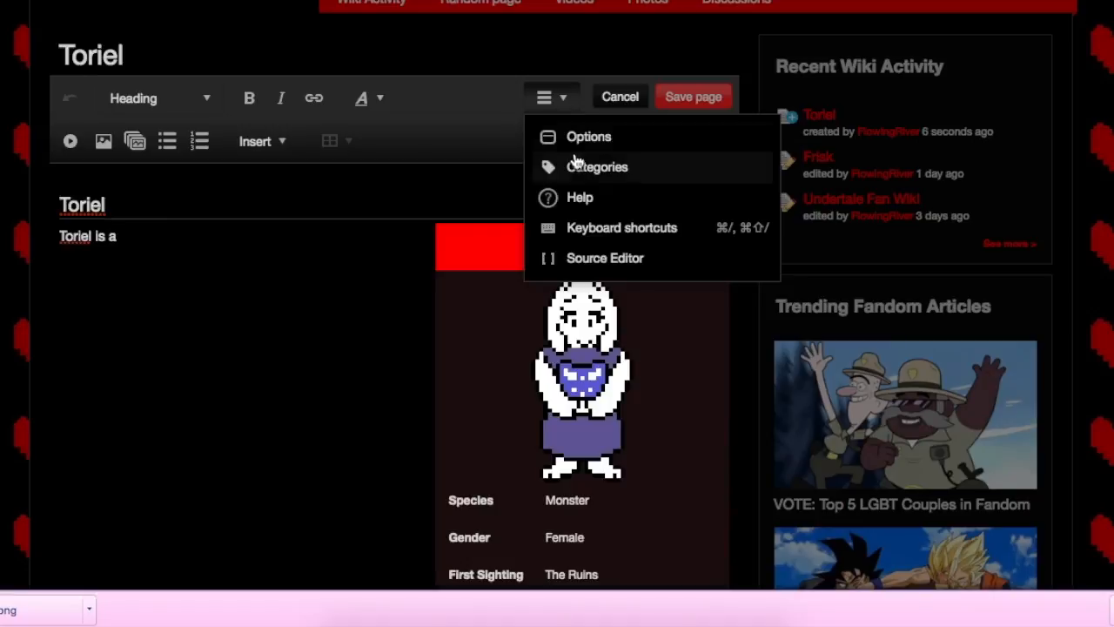
{"action": "left_click", "coordinate": [646, 259]}
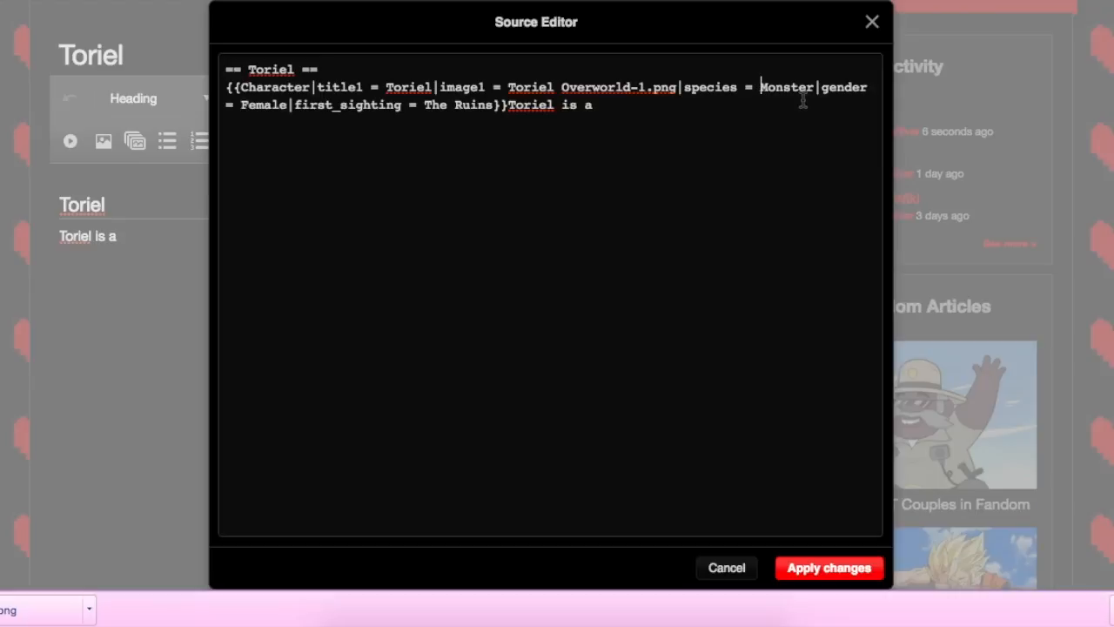
Step: Enclose the infobox values "Monster" and "The Ruins" in double square brackets to make them wiki links, and apply the changes
{"action": "type", "text": "[["}
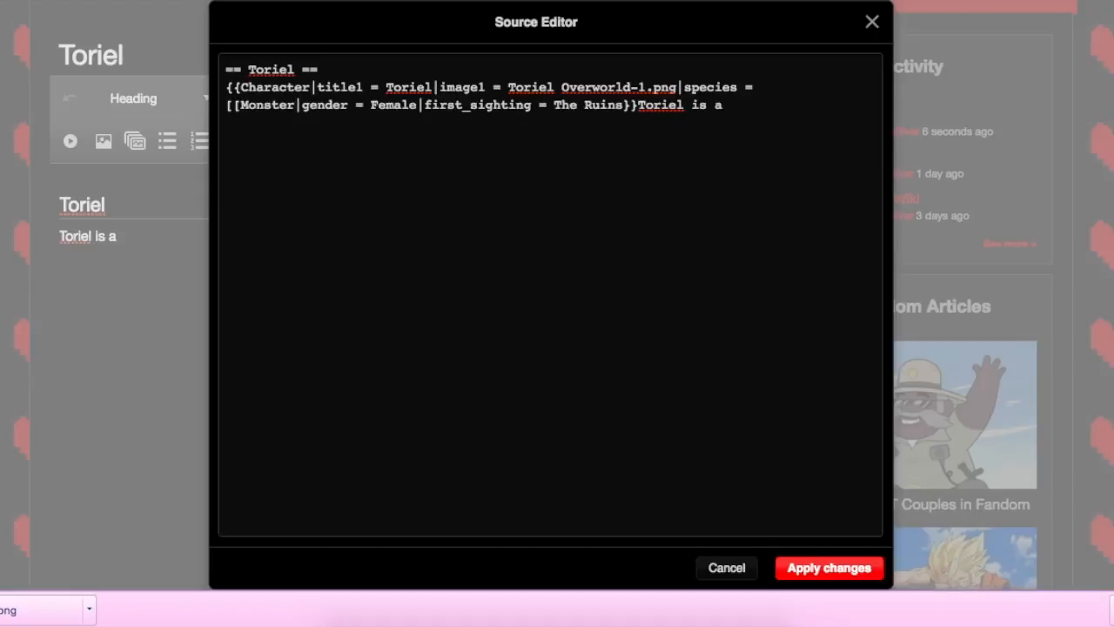
{"action": "type", "text": "]]"}
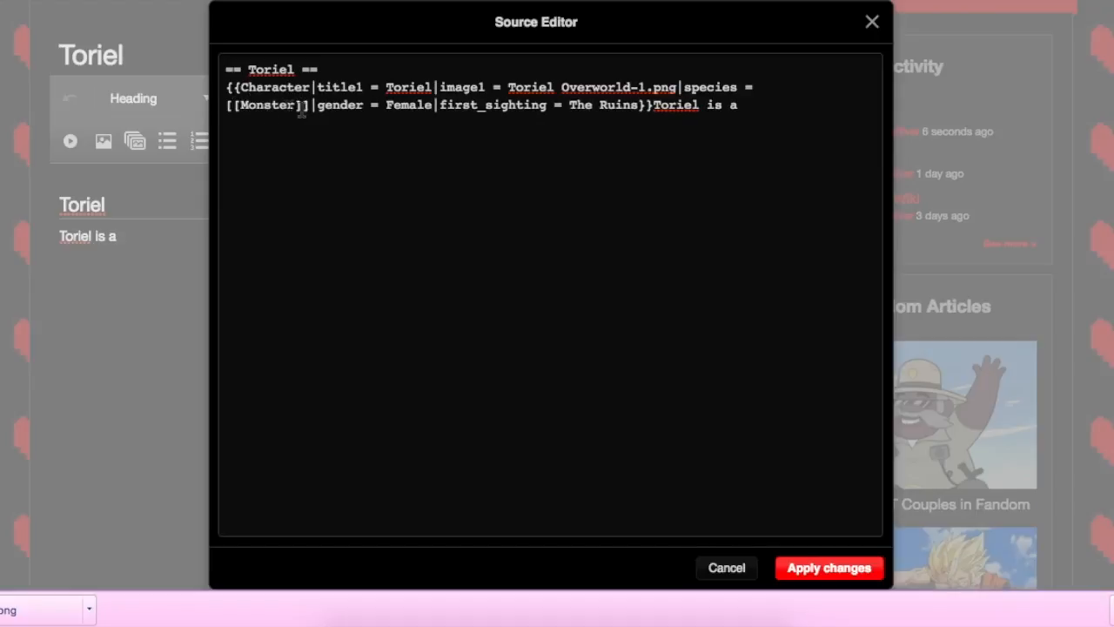
{"action": "left_click", "coordinate": [570, 105]}
{"action": "type", "text": "[["}
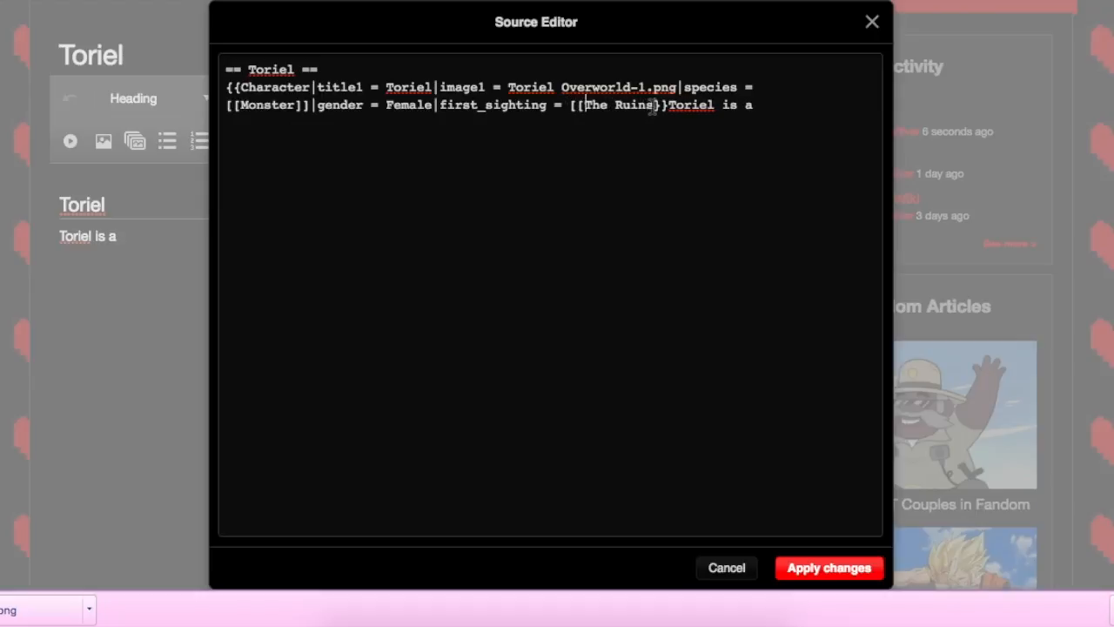
{"action": "type", "text": "]]"}
{"action": "left_click", "coordinate": [858, 571]}
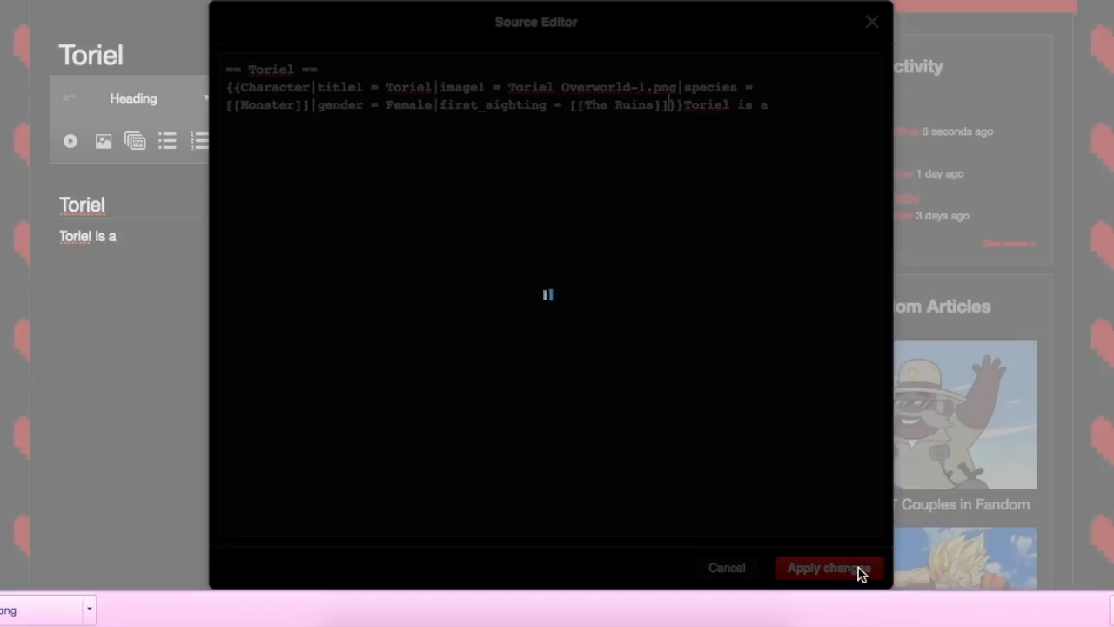
Step: Save the page with the edit summary "Added links in Toriel Infobox"
{"action": "scroll", "coordinate": [501, 435], "scroll_direction": "down", "scroll_amount": 1}
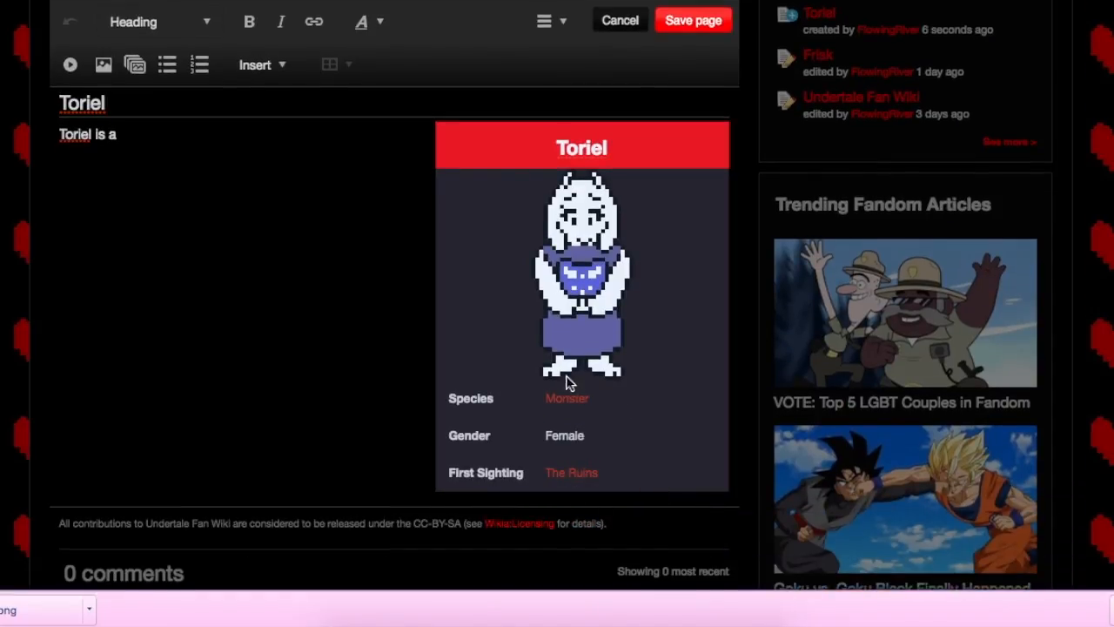
{"action": "scroll", "coordinate": [505, 336], "scroll_direction": "up", "scroll_amount": 1}
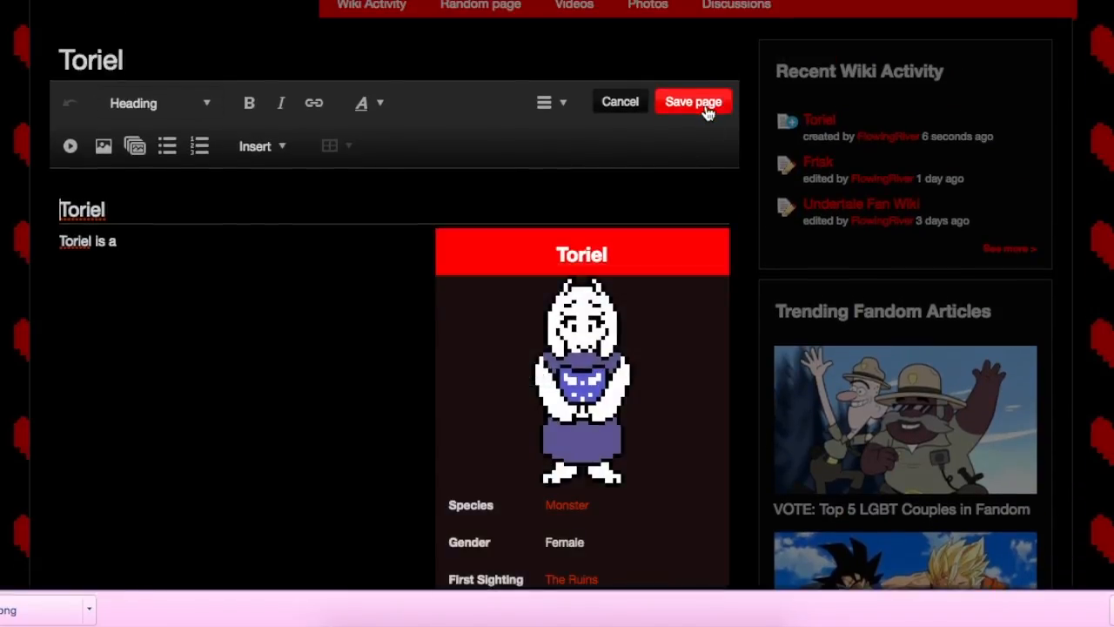
{"action": "left_click", "coordinate": [699, 103]}
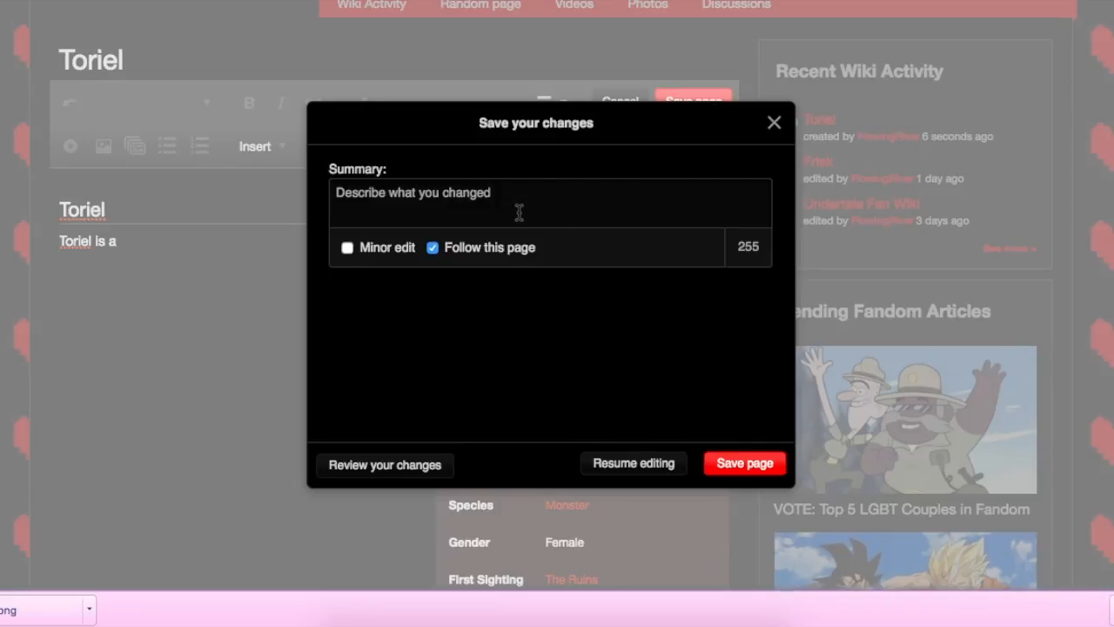
{"action": "type", "text": "Added links in Toriel Infobox"}
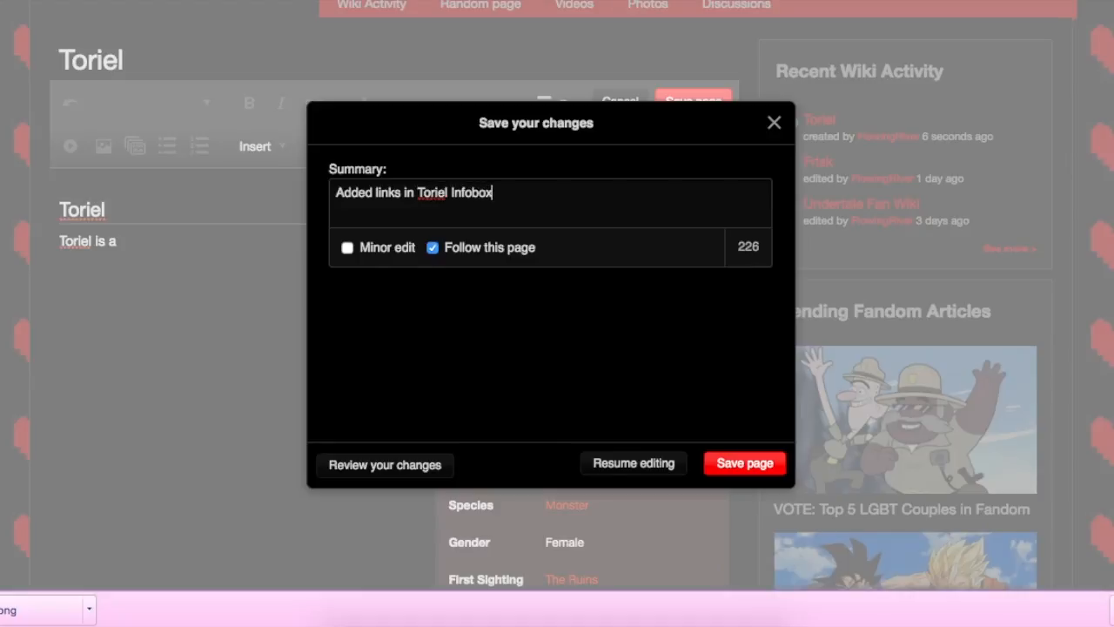
{"action": "left_click", "coordinate": [734, 464]}
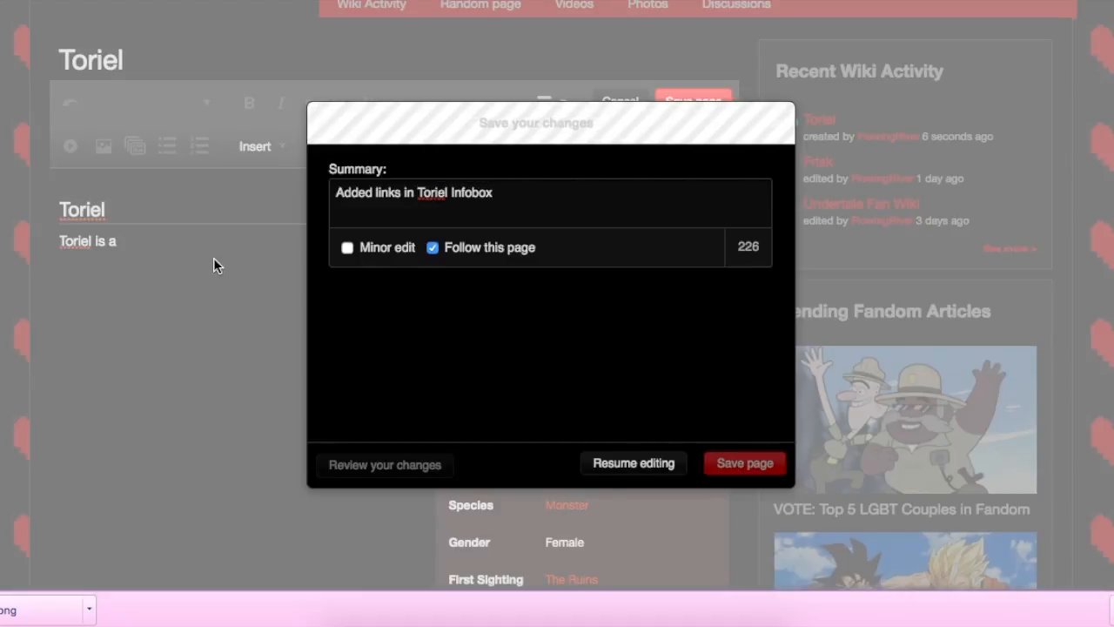
Step: Follow the infobox link "The Ruins" on the saved page and dismiss the offer to create that page
{"action": "scroll", "coordinate": [604, 433], "scroll_direction": "down", "scroll_amount": 2}
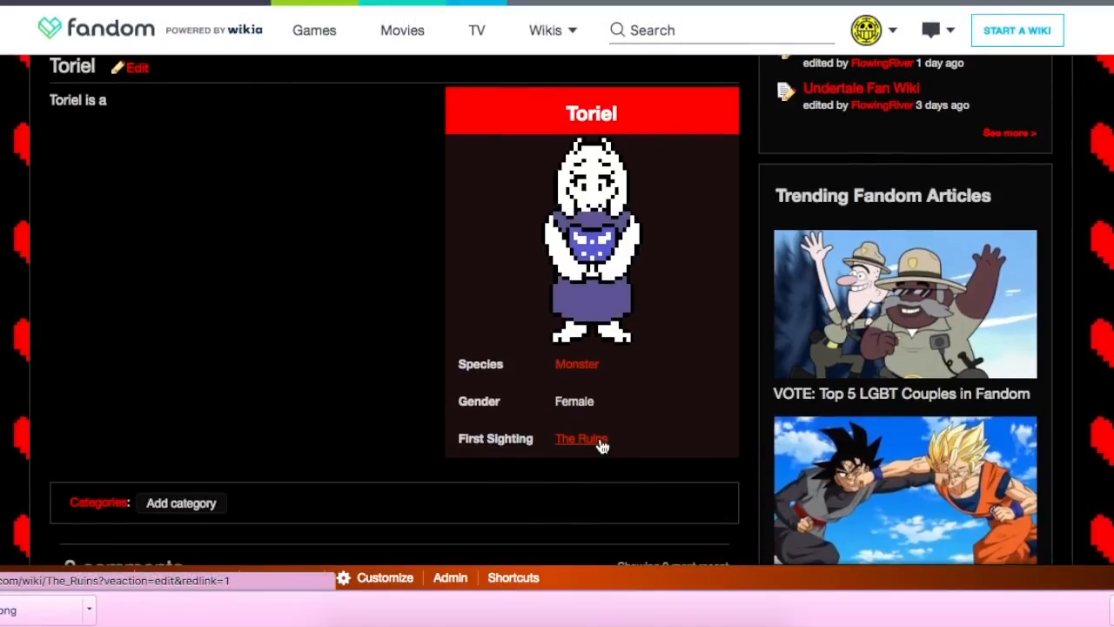
{"action": "left_click", "coordinate": [600, 441]}
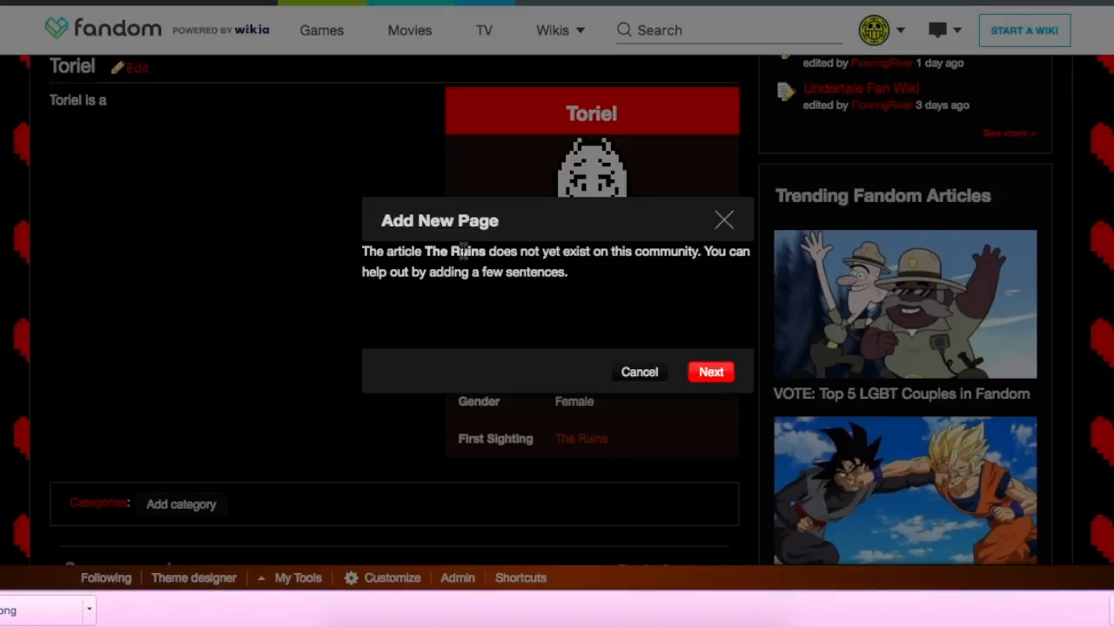
{"action": "left_click", "coordinate": [726, 217]}
Step: Go to the wiki's home page and look through its introduction, storyline and gameplay sections
{"action": "scroll", "coordinate": [729, 212], "scroll_direction": "up", "scroll_amount": 4}
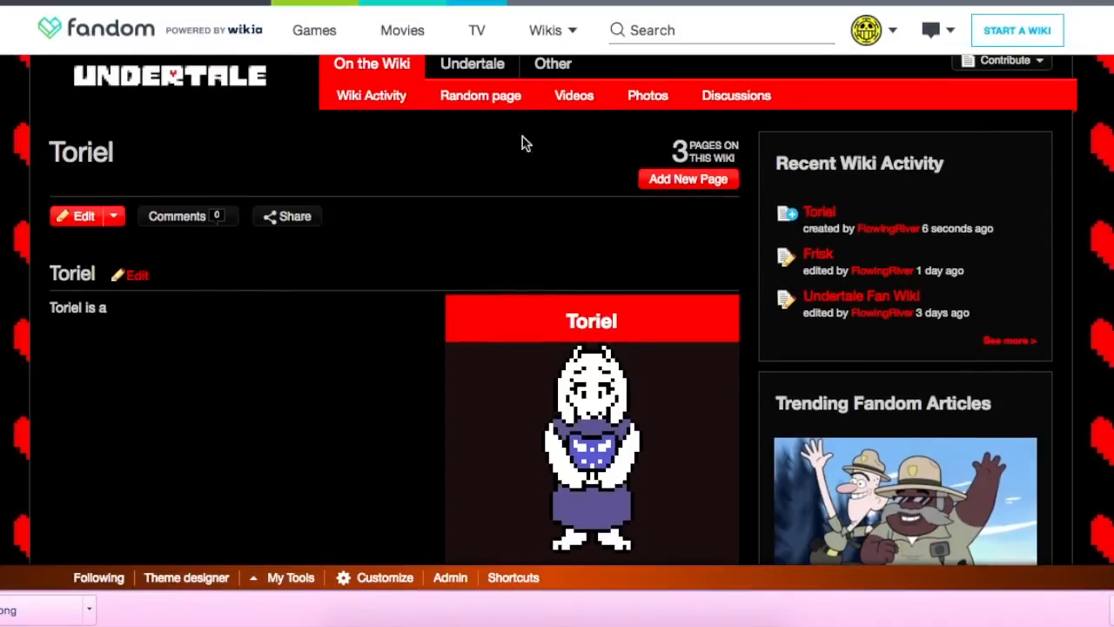
{"action": "left_click", "coordinate": [228, 107]}
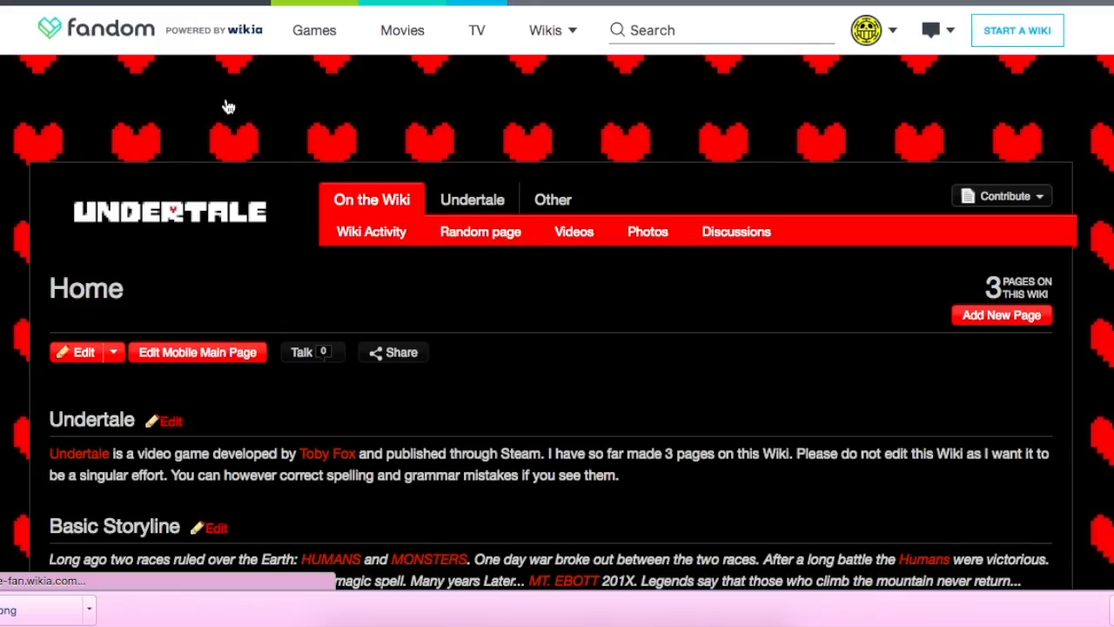
{"action": "scroll", "coordinate": [398, 433], "scroll_direction": "down", "scroll_amount": 3}
{"action": "scroll", "coordinate": [397, 434], "scroll_direction": "down", "scroll_amount": 5}
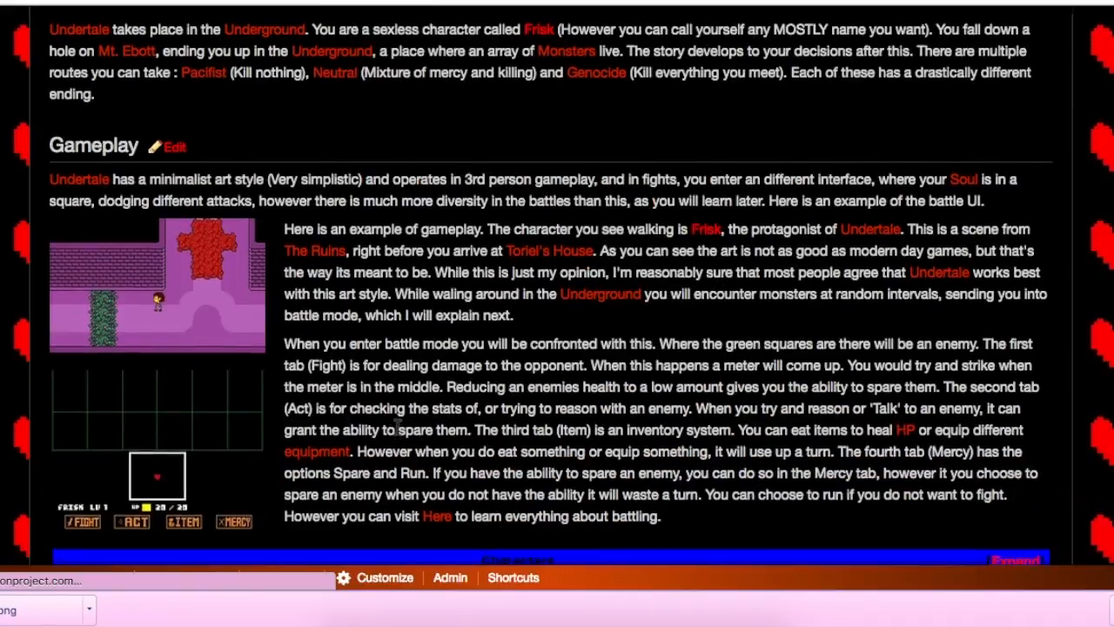
{"action": "scroll", "coordinate": [398, 433], "scroll_direction": "up", "scroll_amount": 5}
{"action": "scroll", "coordinate": [398, 434], "scroll_direction": "up", "scroll_amount": 5}
{"action": "scroll", "coordinate": [397, 434], "scroll_direction": "down", "scroll_amount": 3}
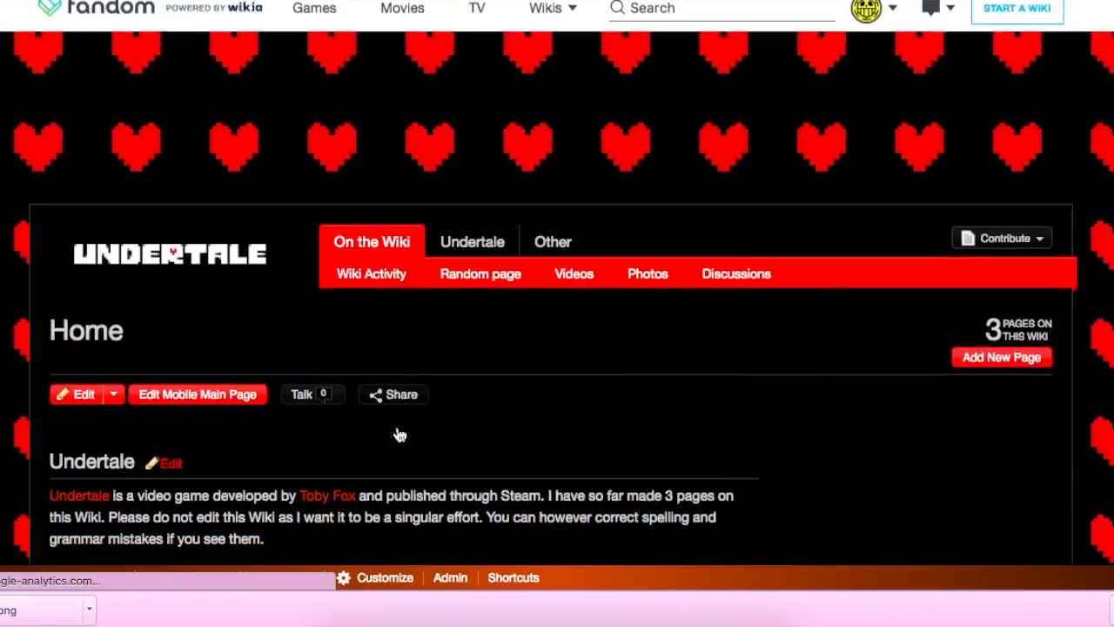
{"action": "scroll", "coordinate": [400, 436], "scroll_direction": "up", "scroll_amount": 2}
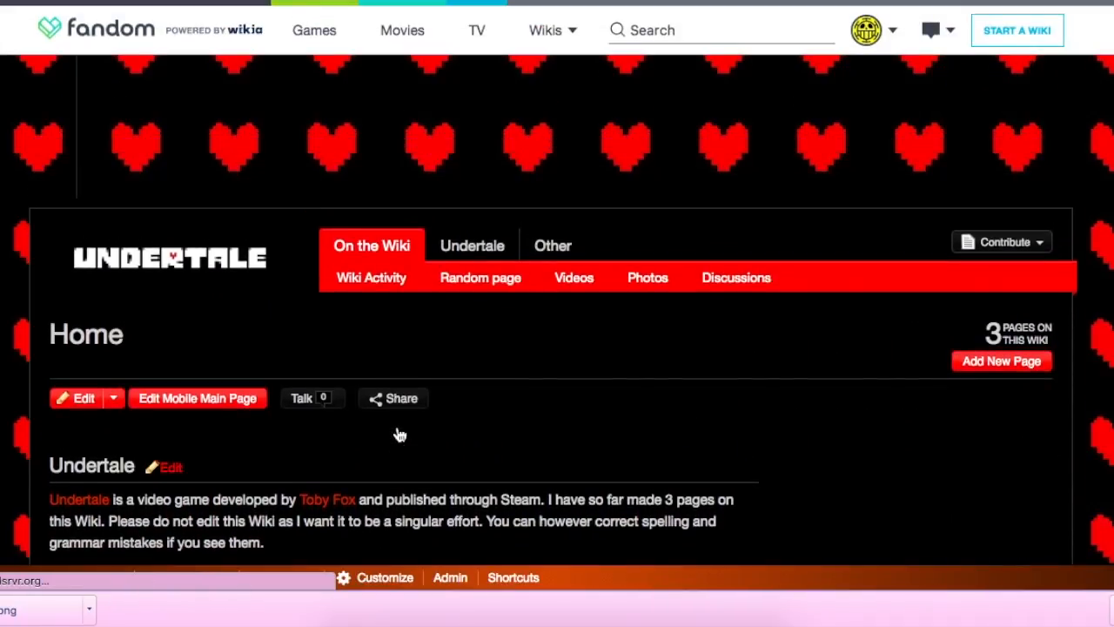
{"action": "scroll", "coordinate": [400, 435], "scroll_direction": "up", "scroll_amount": 2}
{"action": "scroll", "coordinate": [400, 436], "scroll_direction": "down", "scroll_amount": 5}
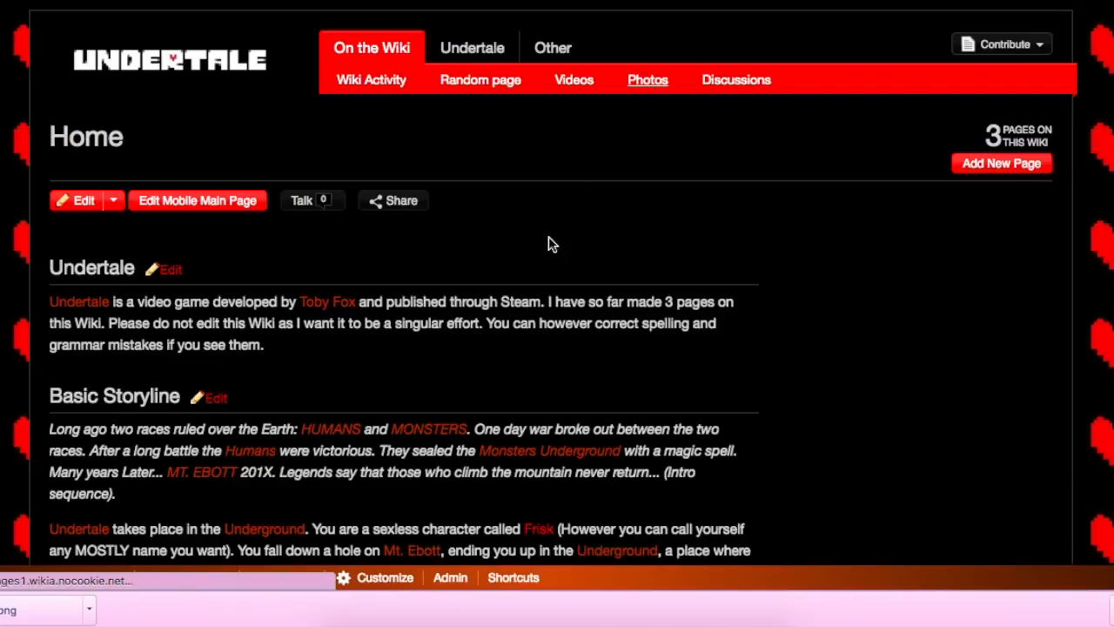
Step: Browse the wiki's uploaded photos and open the enlarged view of the image Toriel Overworld-0.png
{"action": "scroll", "coordinate": [549, 244], "scroll_direction": "down", "scroll_amount": 3}
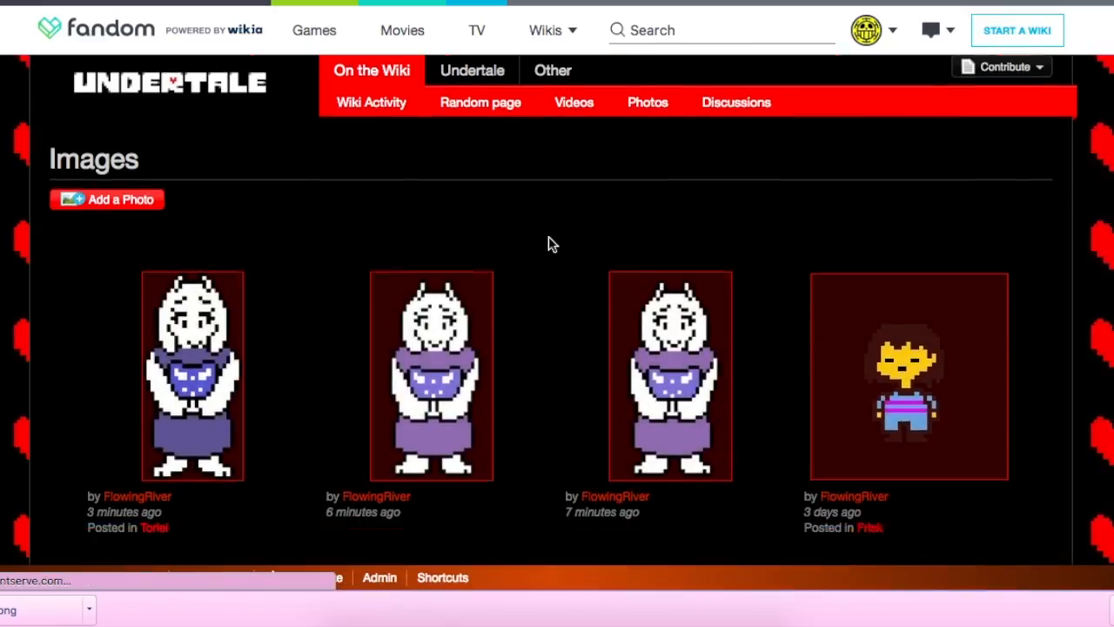
{"action": "scroll", "coordinate": [437, 419], "scroll_direction": "down", "scroll_amount": 4}
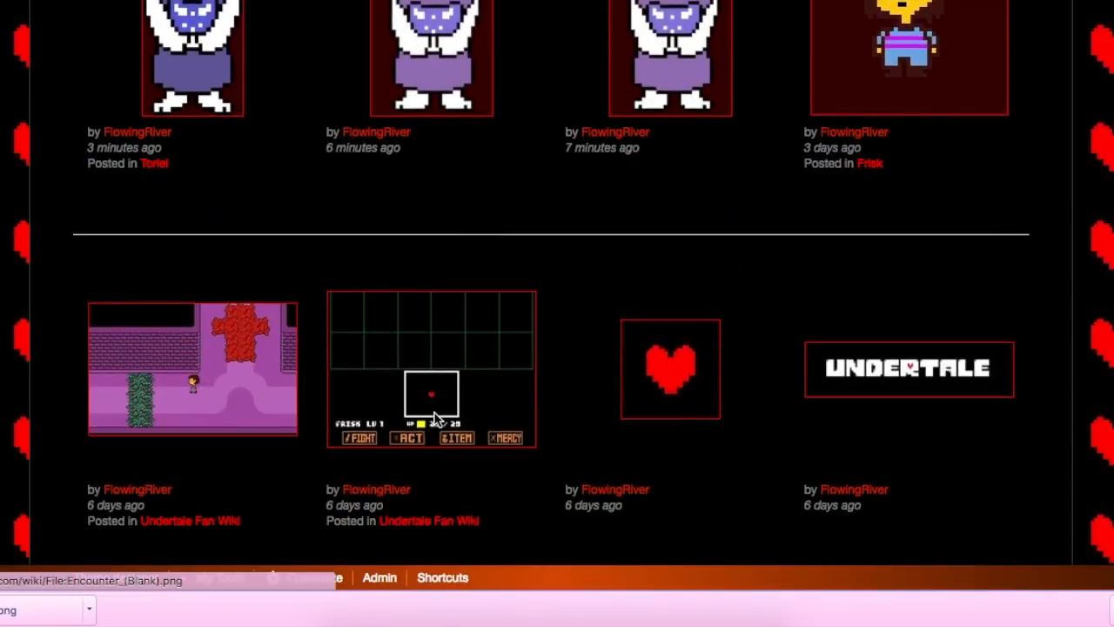
{"action": "scroll", "coordinate": [848, 278], "scroll_direction": "up", "scroll_amount": 5}
{"action": "scroll", "coordinate": [770, 315], "scroll_direction": "down", "scroll_amount": 5}
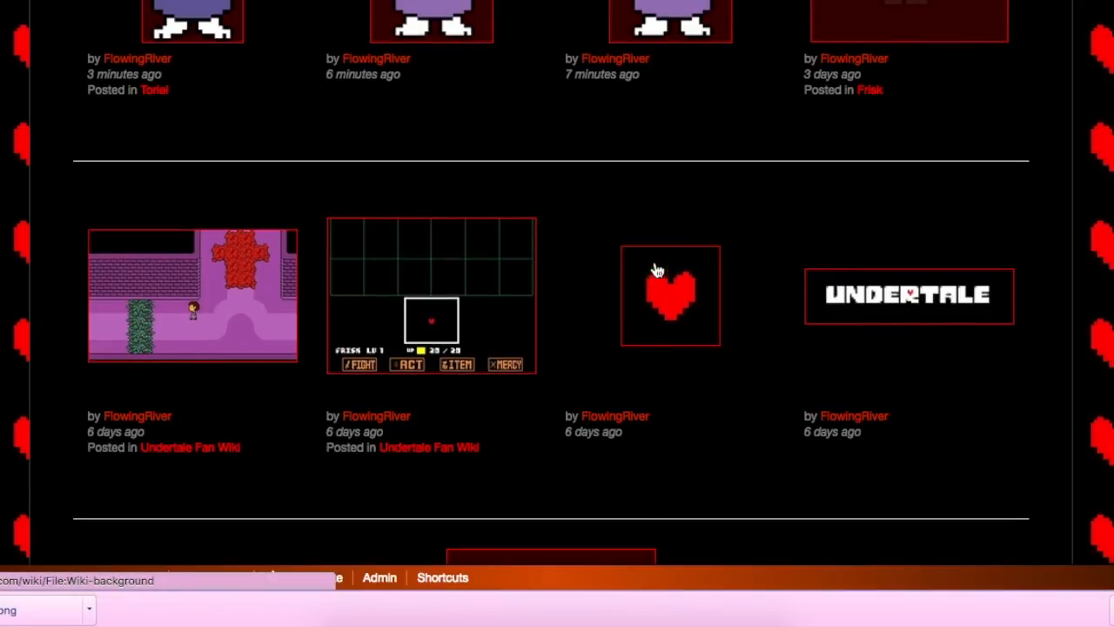
{"action": "scroll", "coordinate": [753, 251], "scroll_direction": "up", "scroll_amount": 1}
{"action": "scroll", "coordinate": [753, 251], "scroll_direction": "up", "scroll_amount": 5}
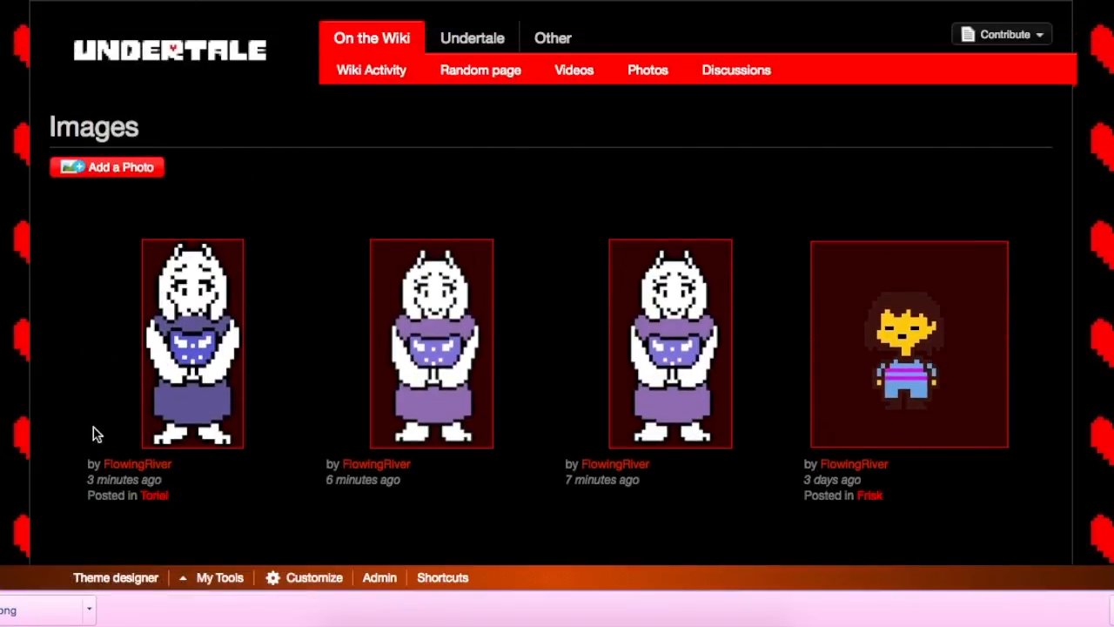
{"action": "left_click", "coordinate": [444, 346]}
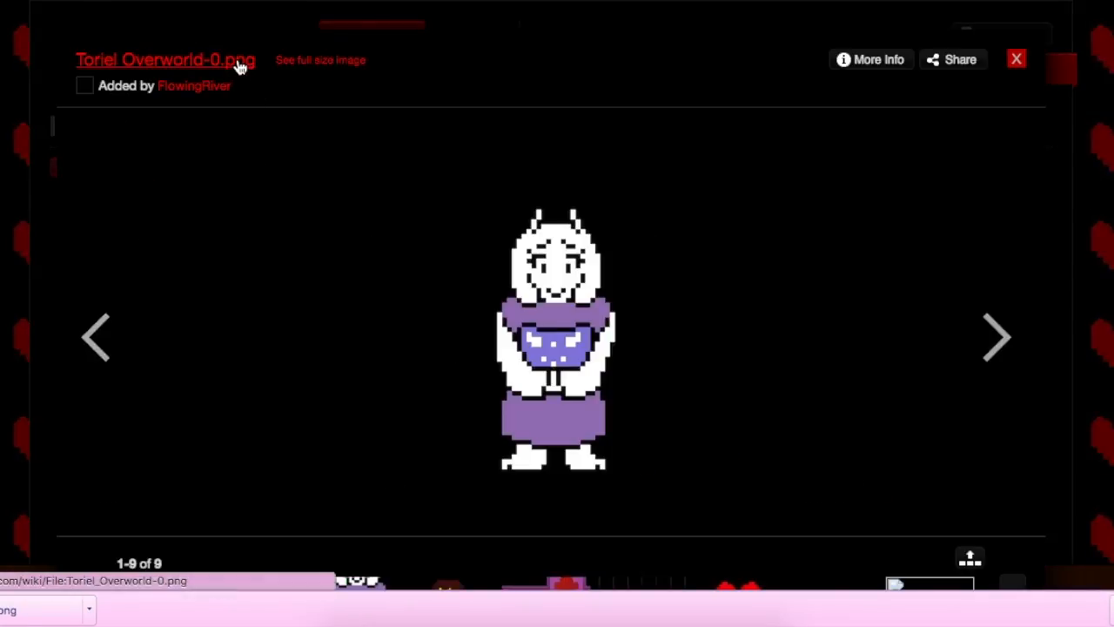
Step: Open the file page of Toriel Overworld-0.png and delete the file, keeping "Other reason" as the deletion reason
{"action": "left_click", "coordinate": [239, 67]}
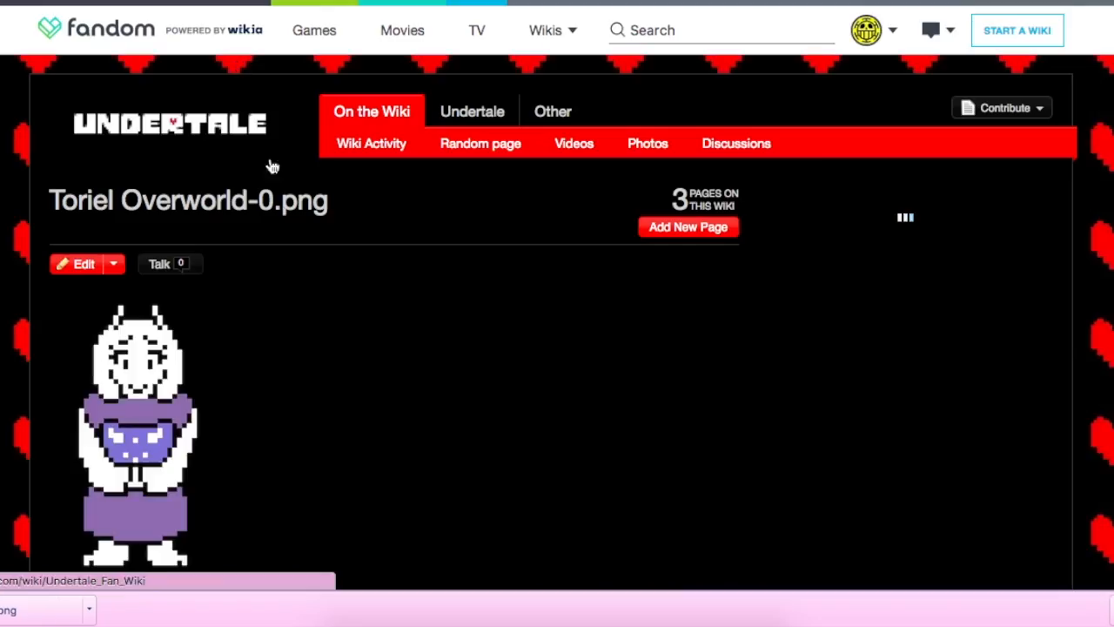
{"action": "scroll", "coordinate": [288, 226], "scroll_direction": "down", "scroll_amount": 2}
{"action": "scroll", "coordinate": [300, 282], "scroll_direction": "down", "scroll_amount": 1}
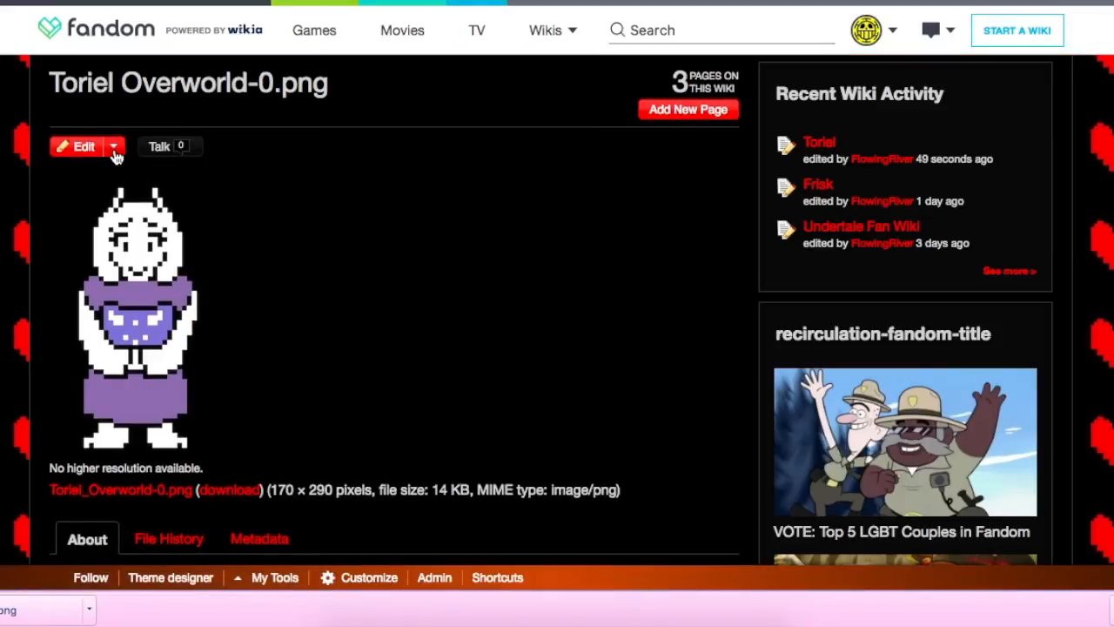
{"action": "left_click", "coordinate": [114, 149]}
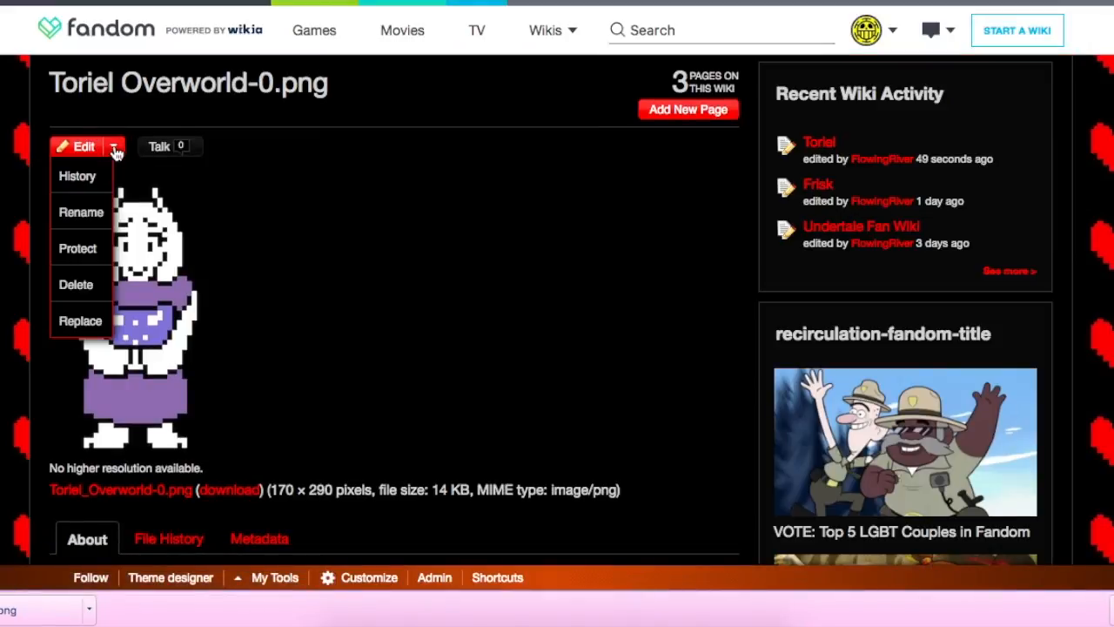
{"action": "left_click", "coordinate": [92, 286]}
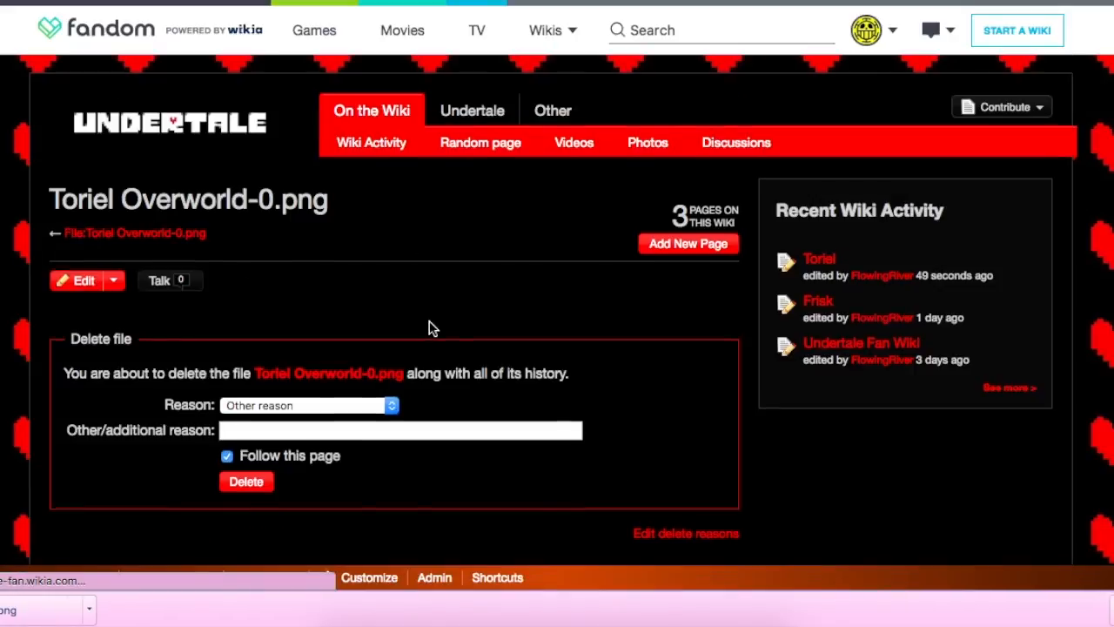
{"action": "scroll", "coordinate": [247, 433], "scroll_direction": "down", "scroll_amount": 2}
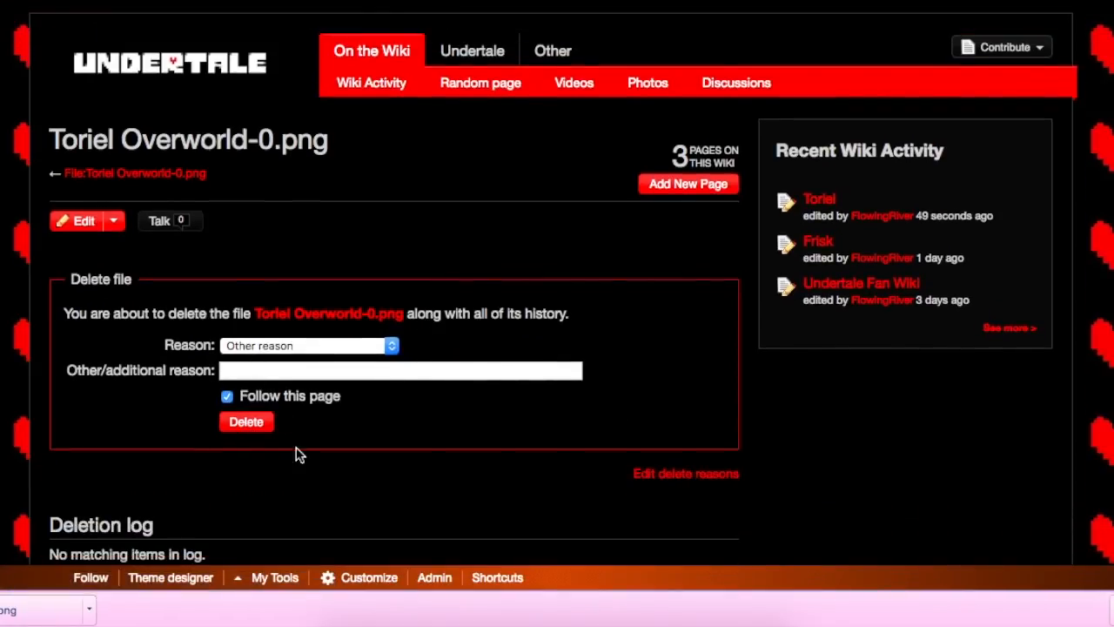
{"action": "left_click", "coordinate": [249, 423]}
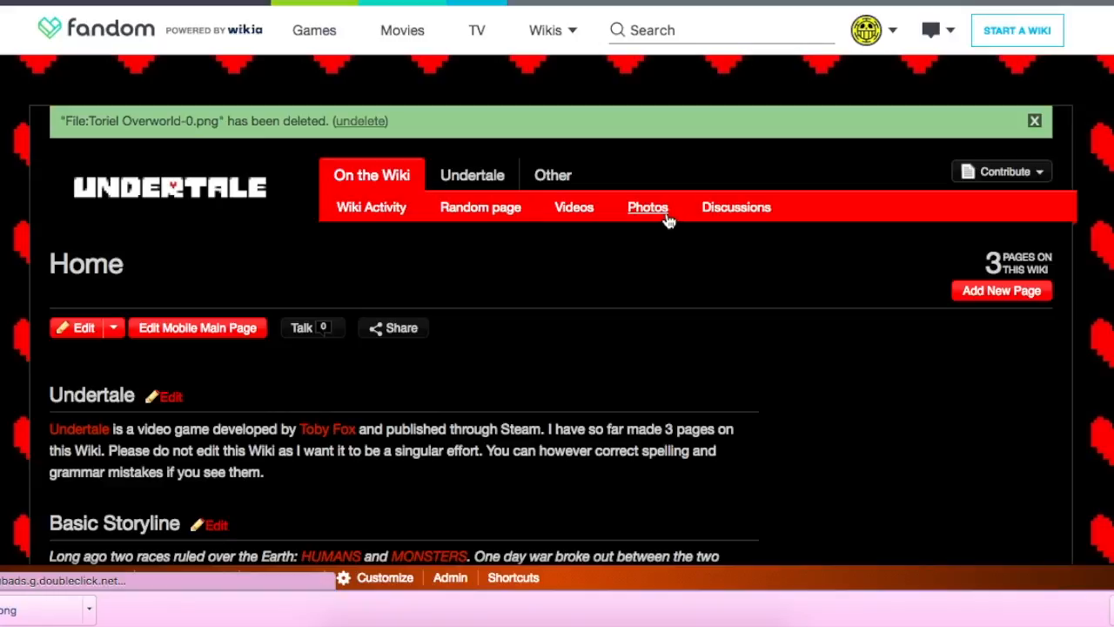
Step: Find the duplicate image Toriel Overworld.png among the wiki's photos and delete it from its file page
{"action": "left_click", "coordinate": [666, 219]}
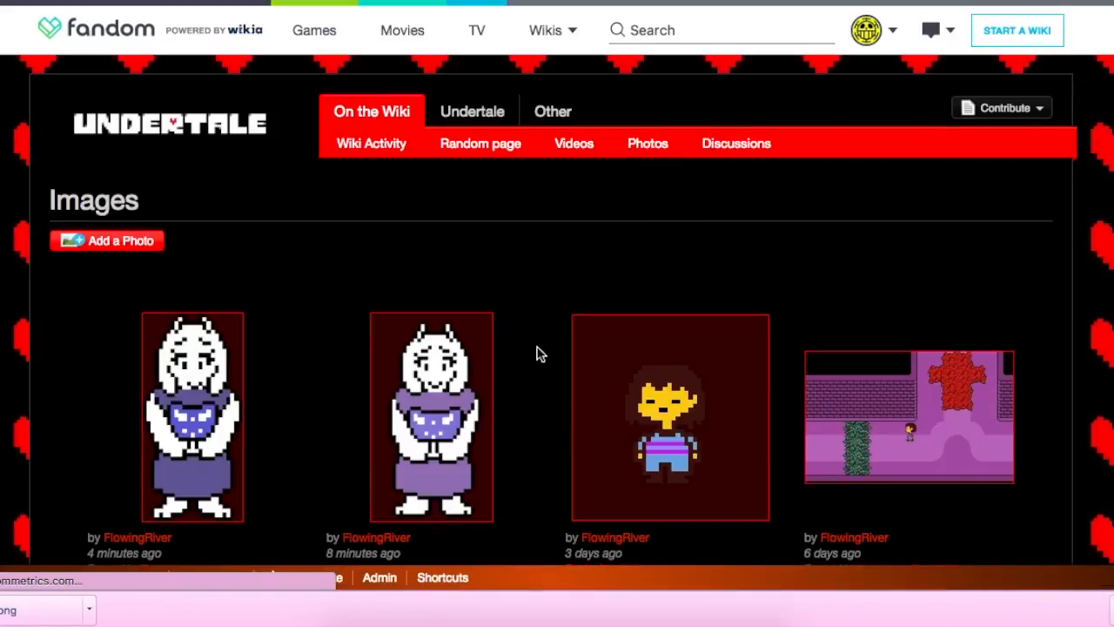
{"action": "left_click", "coordinate": [444, 377]}
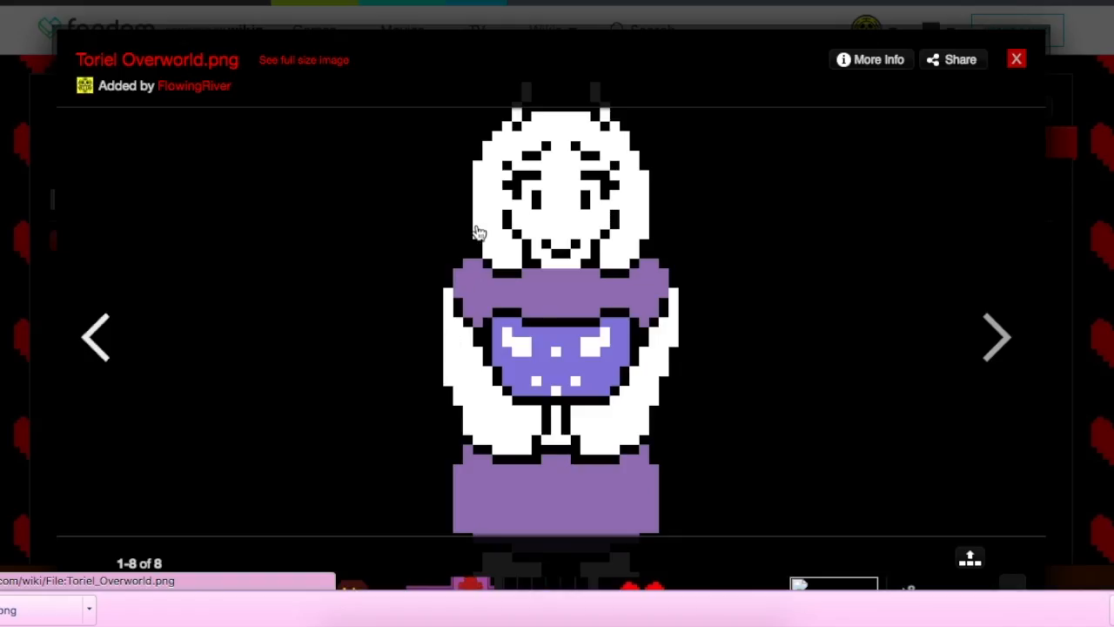
{"action": "scroll", "coordinate": [475, 229], "scroll_direction": "down", "scroll_amount": 4}
{"action": "scroll", "coordinate": [479, 234], "scroll_direction": "up", "scroll_amount": 1}
{"action": "scroll", "coordinate": [478, 233], "scroll_direction": "up", "scroll_amount": 3}
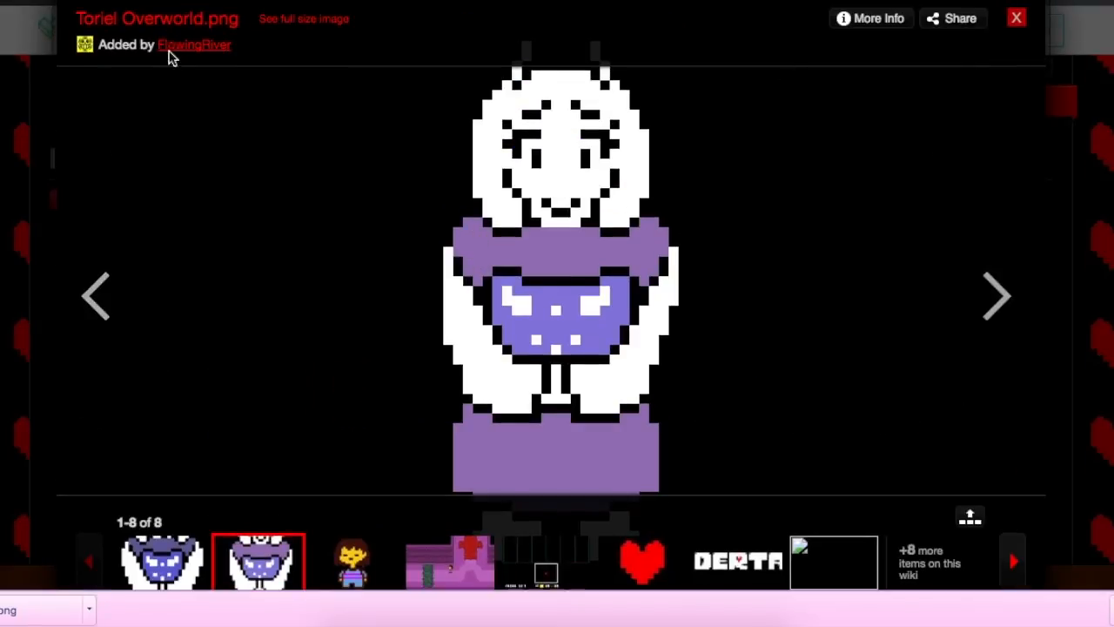
{"action": "left_click", "coordinate": [209, 20]}
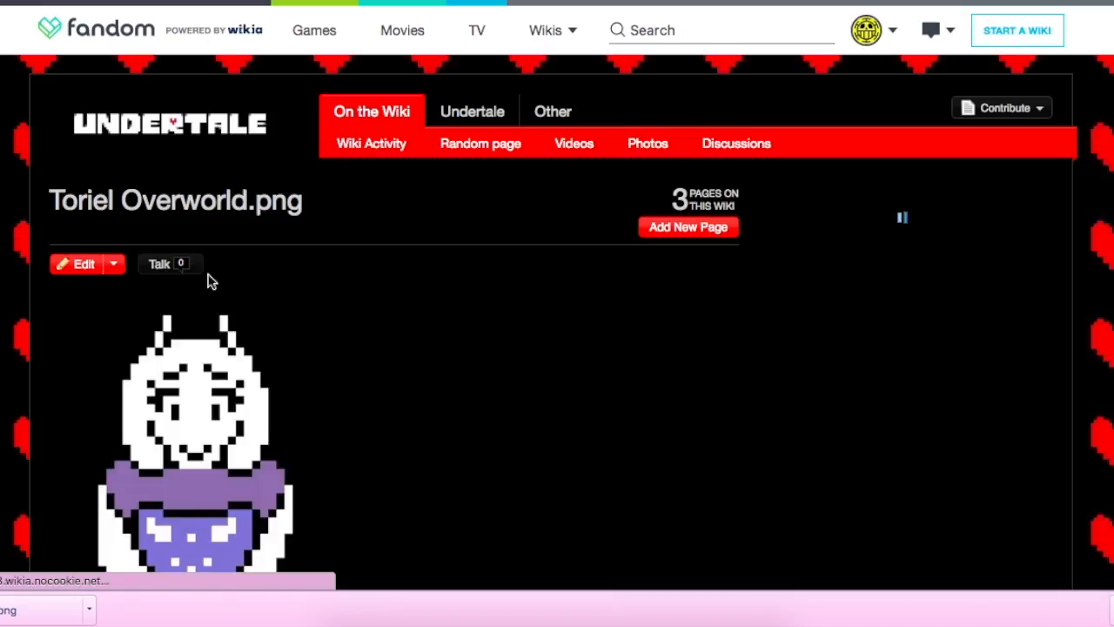
{"action": "left_click", "coordinate": [115, 267]}
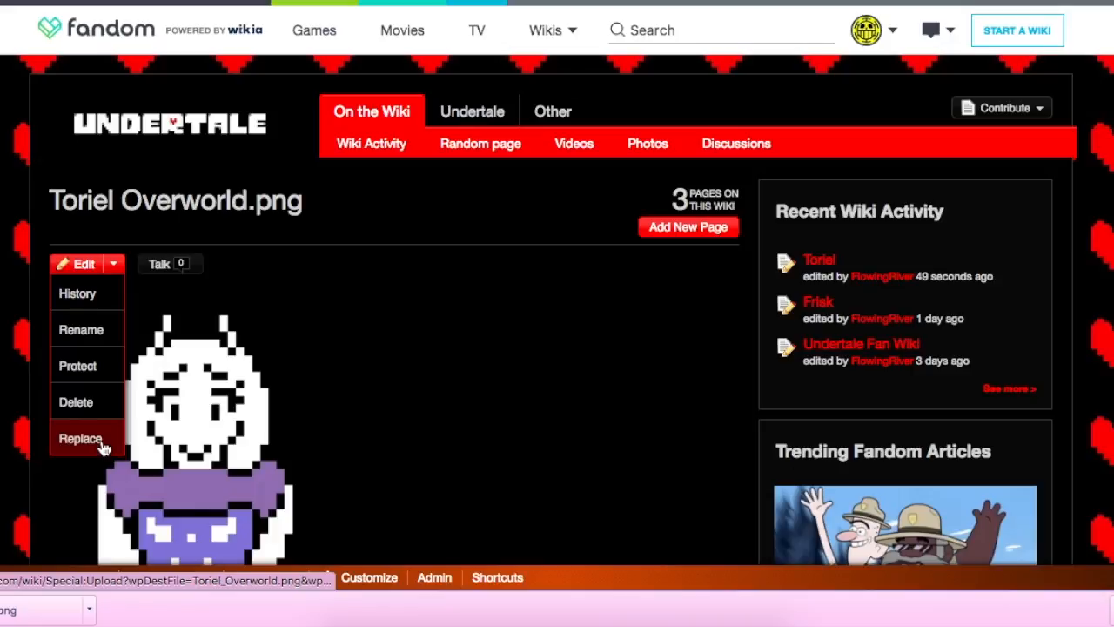
{"action": "left_click", "coordinate": [61, 406]}
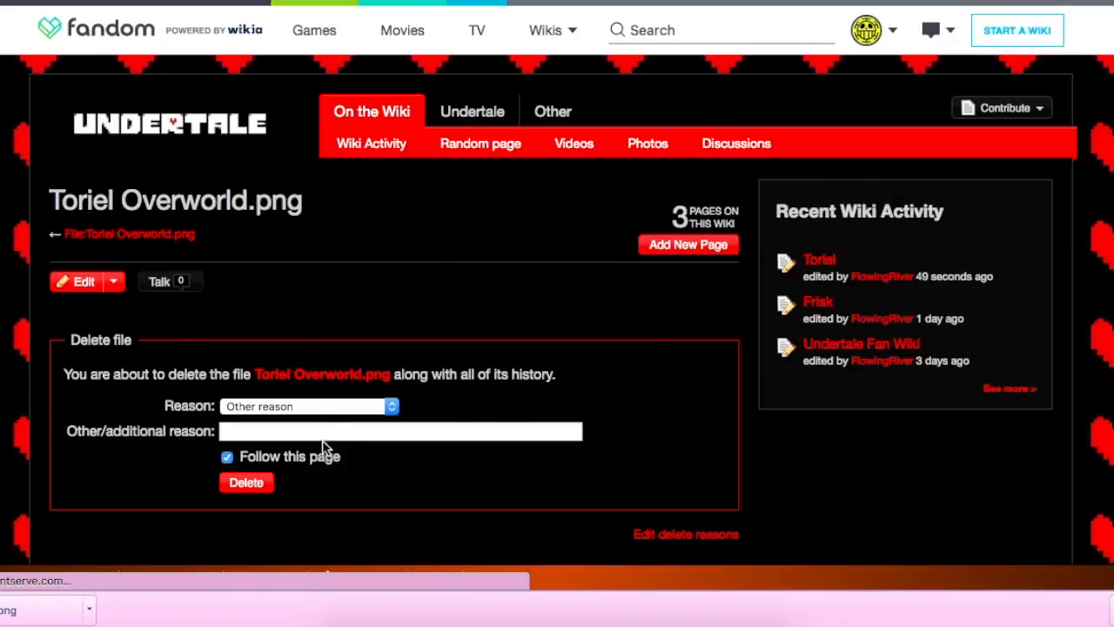
{"action": "left_click", "coordinate": [233, 487]}
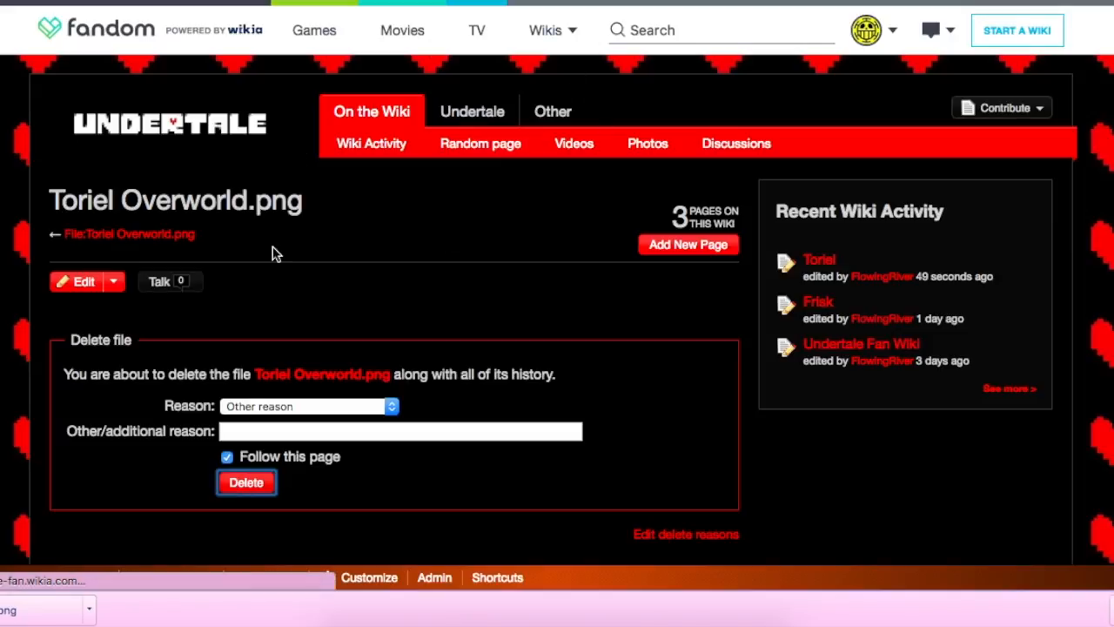
Step: Open the wiki's theme designer and browse the preset themes from Oasis through Aliencrate
{"action": "scroll", "coordinate": [273, 253], "scroll_direction": "down", "scroll_amount": 5}
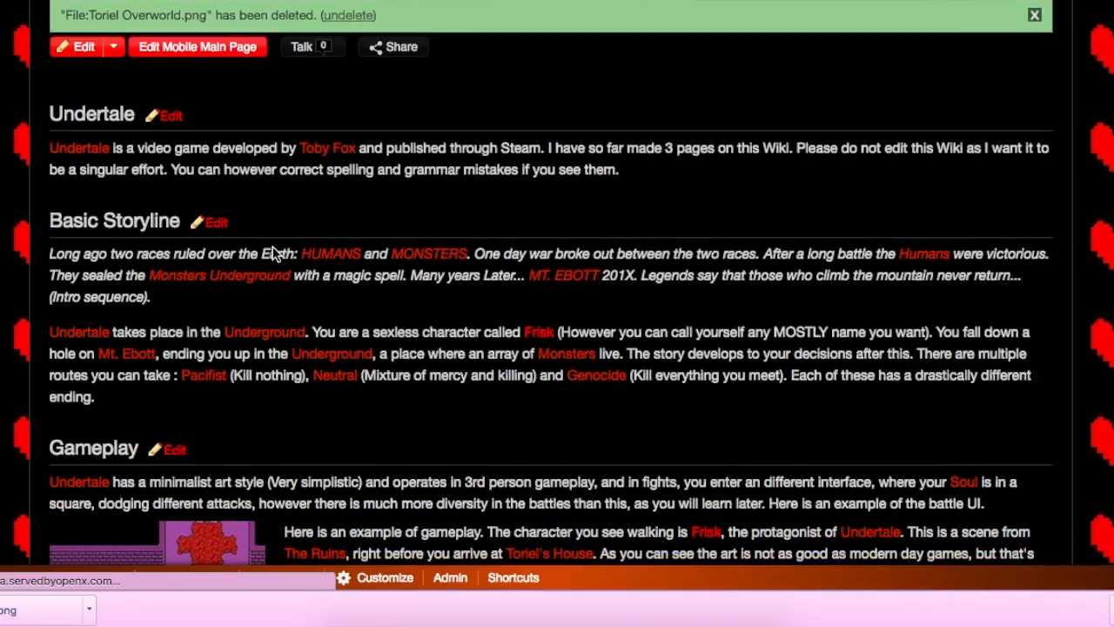
{"action": "scroll", "coordinate": [273, 254], "scroll_direction": "up", "scroll_amount": 10}
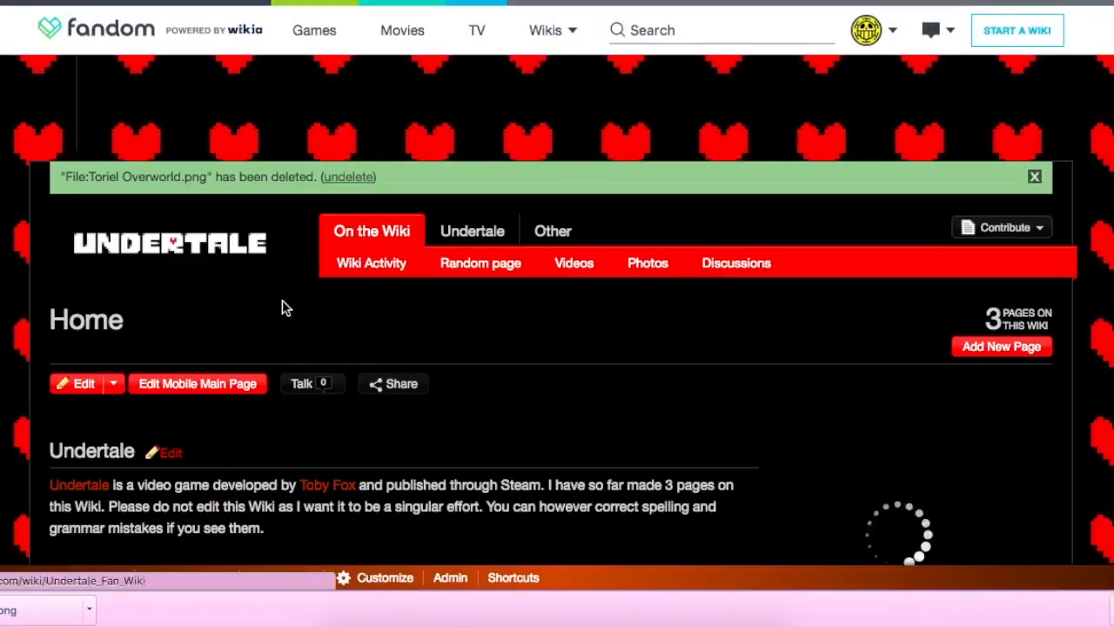
{"action": "scroll", "coordinate": [280, 316], "scroll_direction": "down", "scroll_amount": 1}
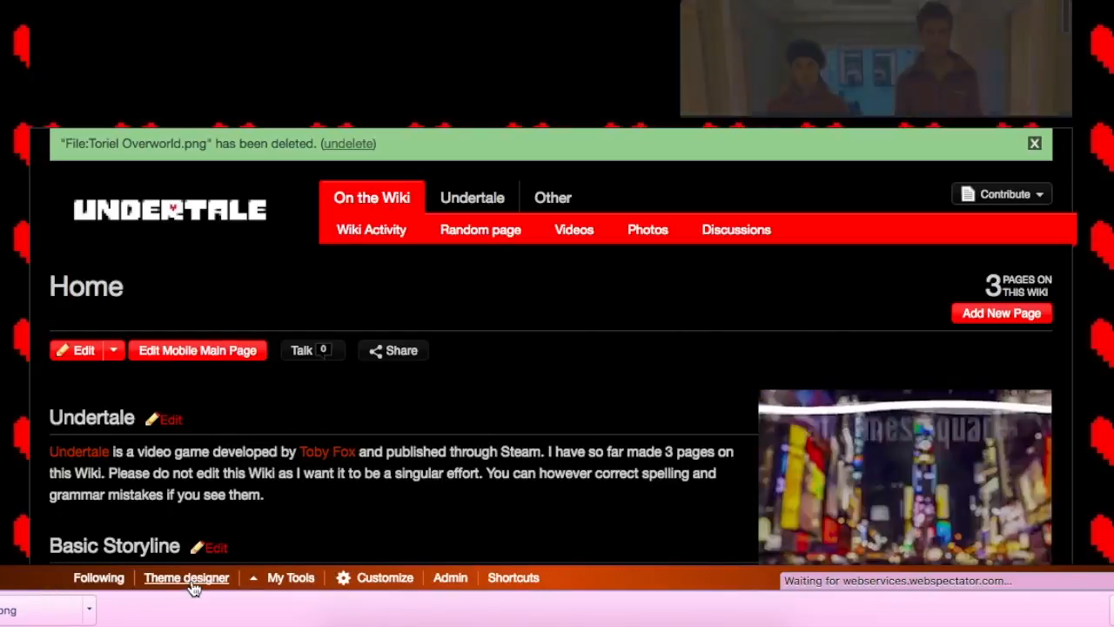
{"action": "left_click", "coordinate": [191, 580]}
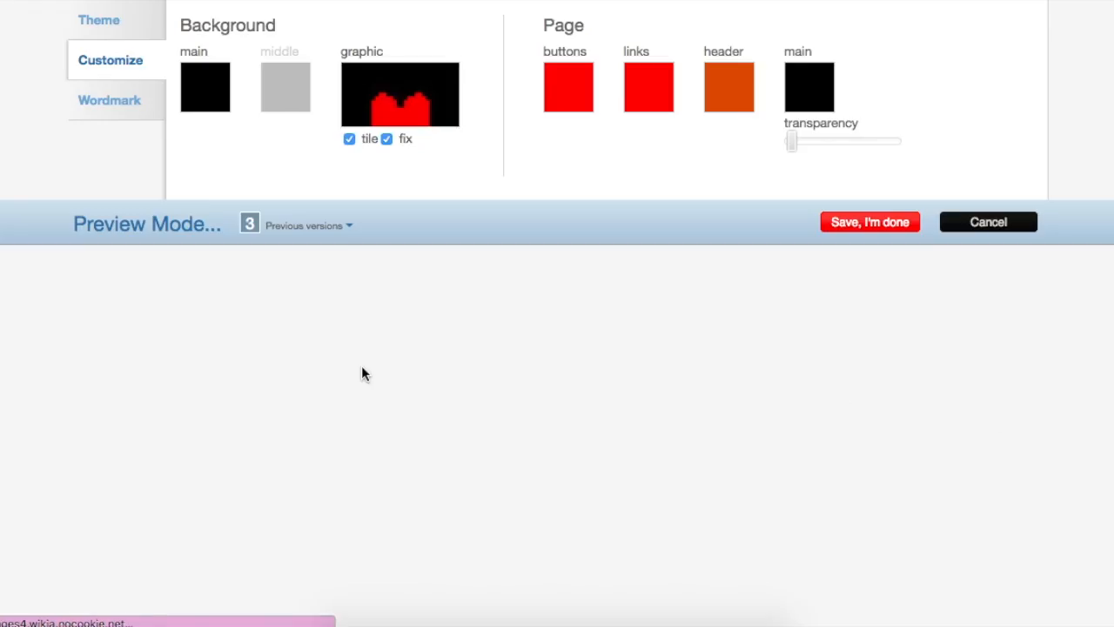
{"action": "left_click", "coordinate": [100, 23]}
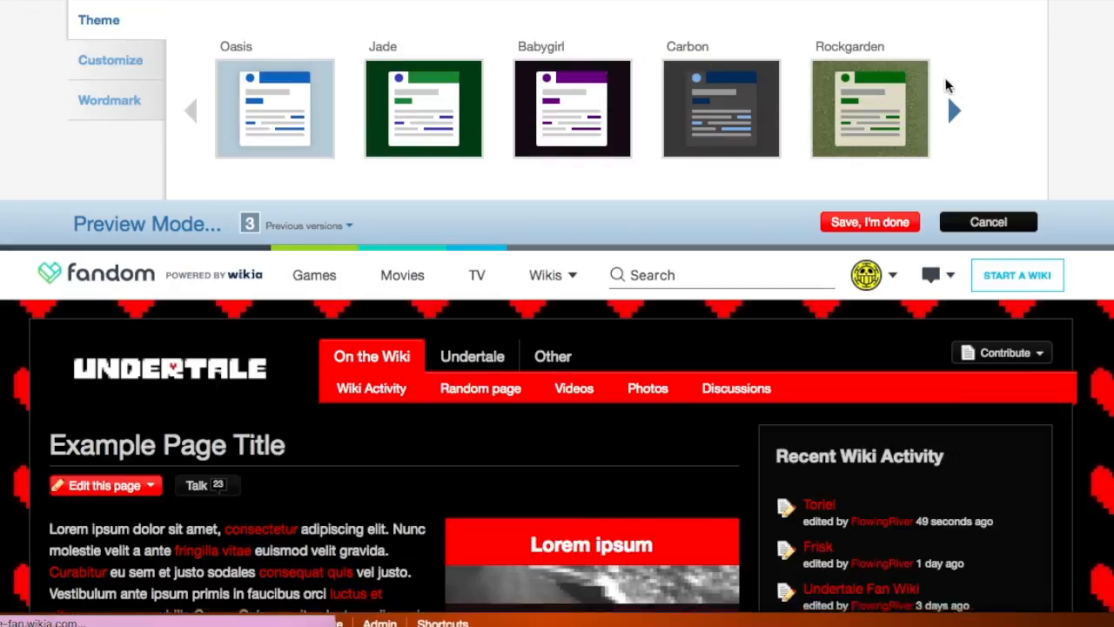
{"action": "scroll", "coordinate": [732, 434], "scroll_direction": "down", "scroll_amount": 3}
{"action": "scroll", "coordinate": [733, 434], "scroll_direction": "up", "scroll_amount": 3}
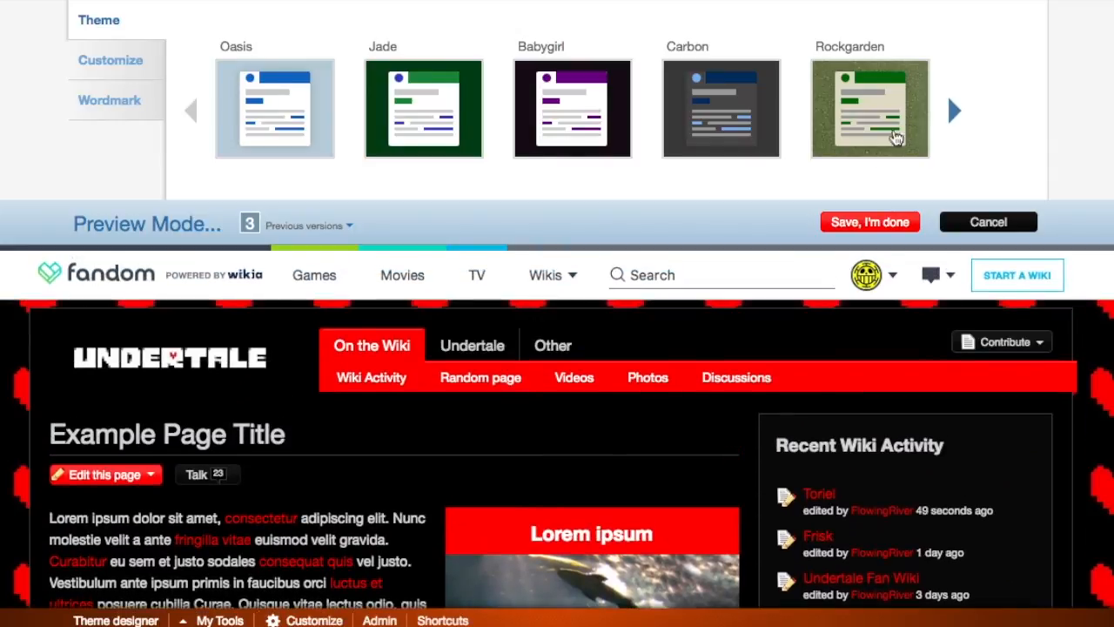
{"action": "left_click", "coordinate": [956, 110]}
{"action": "left_click", "coordinate": [956, 111]}
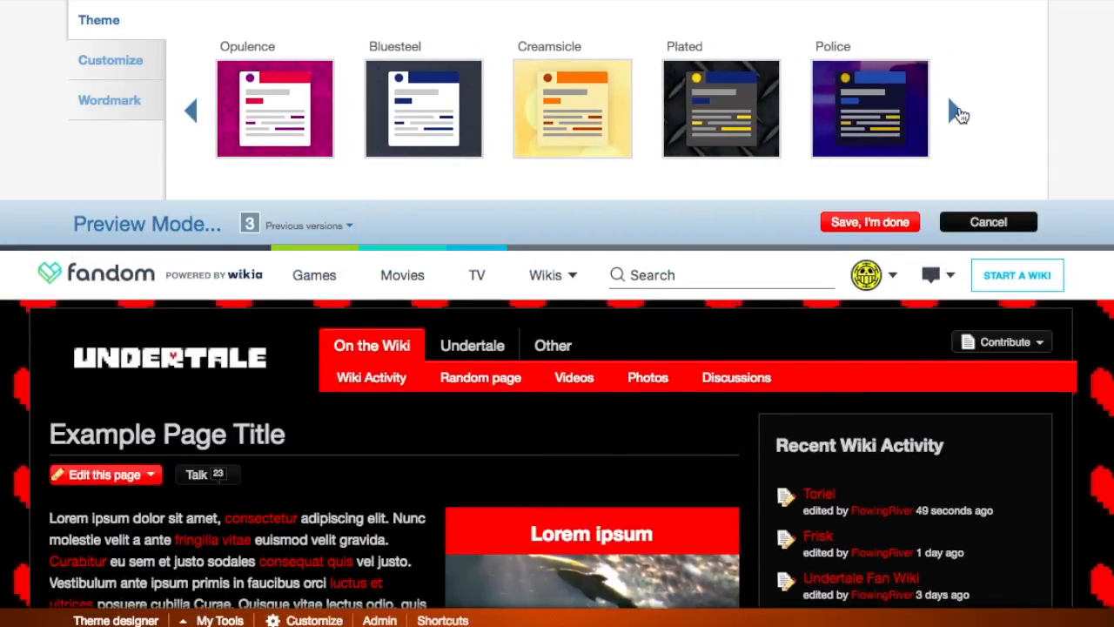
{"action": "left_click", "coordinate": [957, 112]}
{"action": "left_click", "coordinate": [957, 112]}
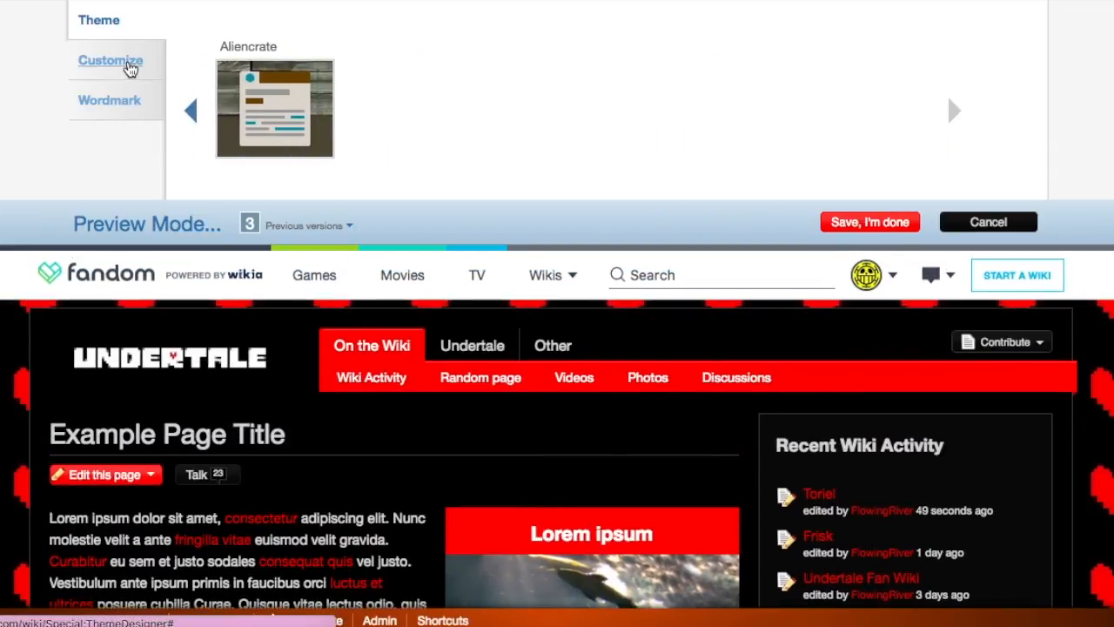
Step: Try white as the main background colour in the theme customization and set it back to black
{"action": "left_click", "coordinate": [130, 68]}
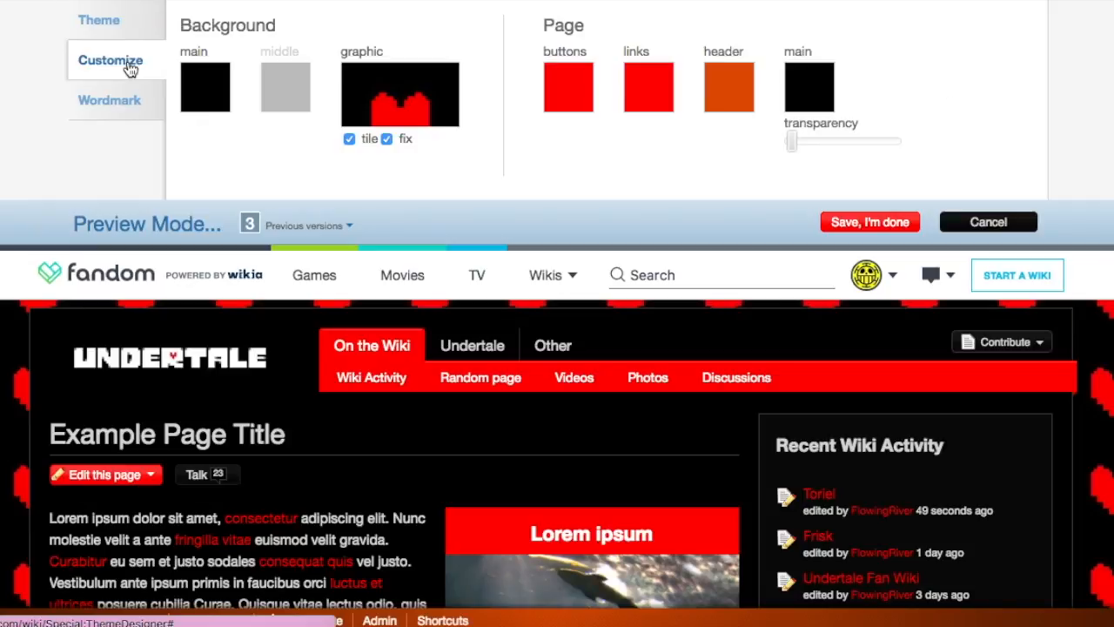
{"action": "left_click", "coordinate": [231, 100]}
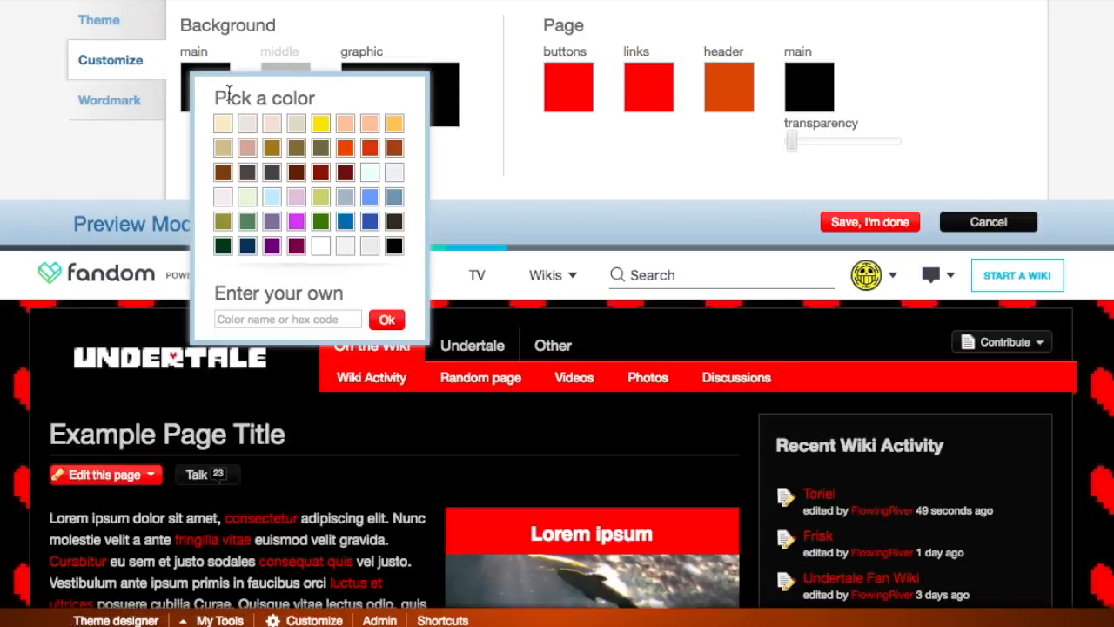
{"action": "left_click", "coordinate": [321, 246]}
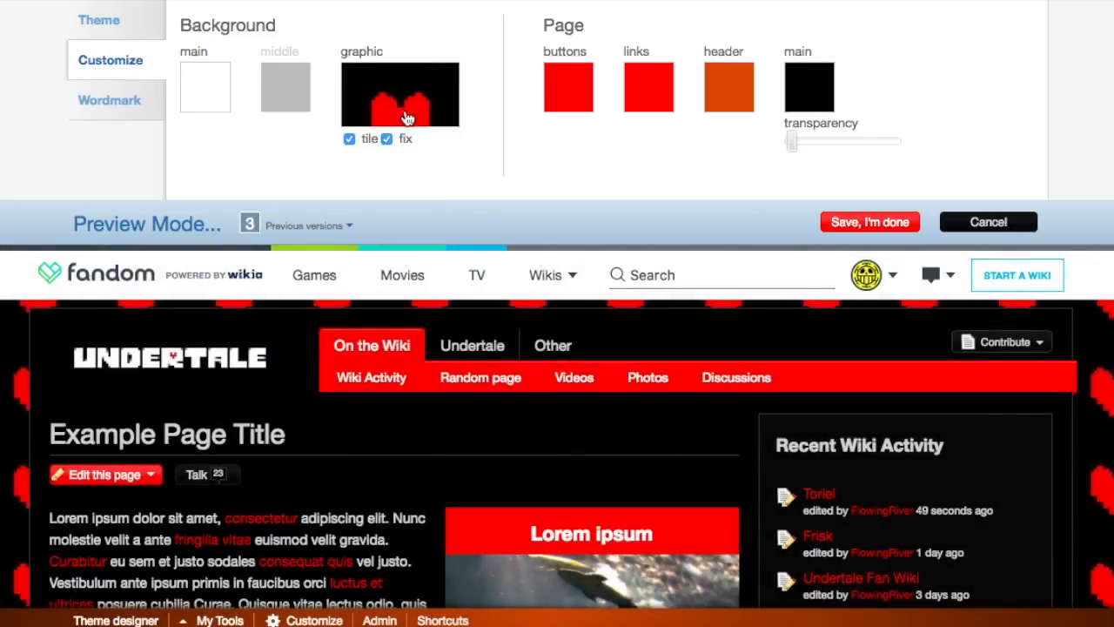
{"action": "left_click", "coordinate": [198, 77]}
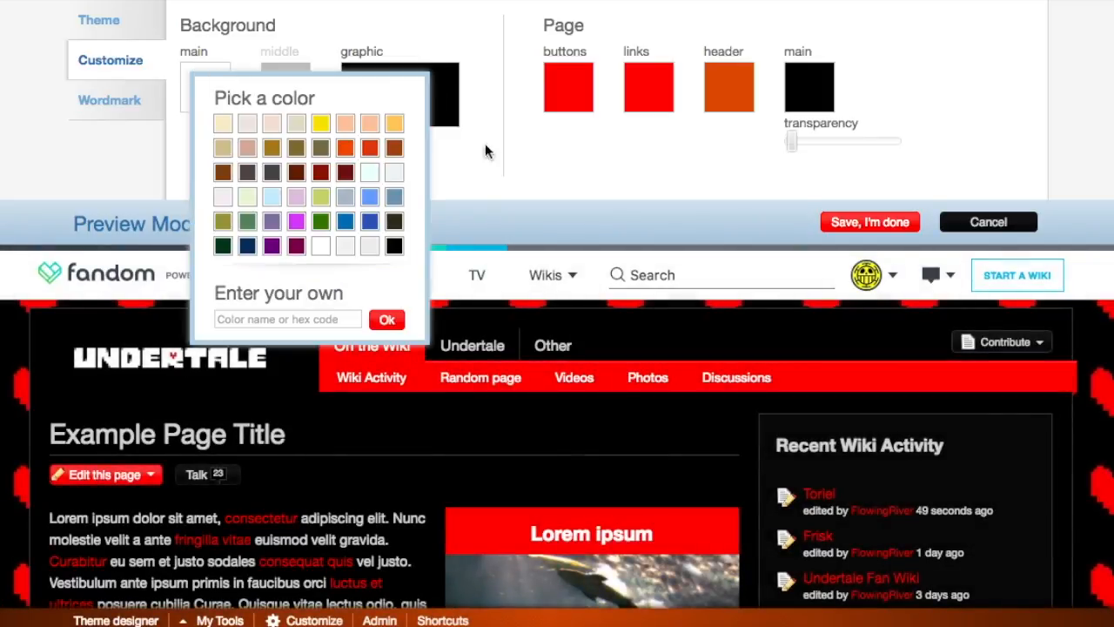
{"action": "left_click", "coordinate": [395, 247]}
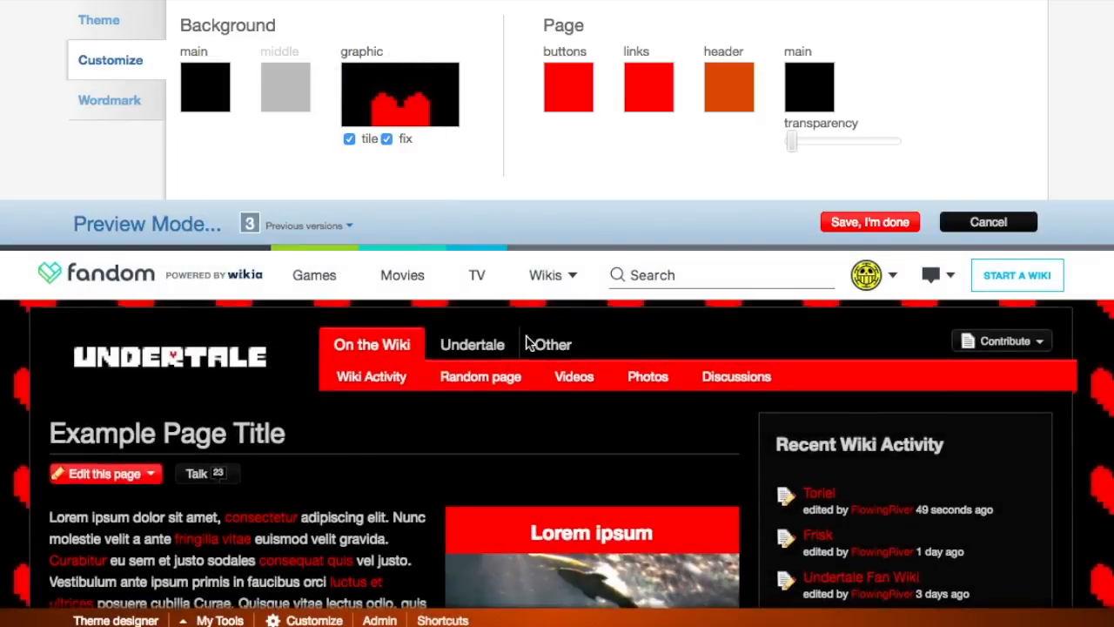
Step: Turn tiling of the heart background graphic off and back on to compare the preview
{"action": "scroll", "coordinate": [527, 342], "scroll_direction": "down", "scroll_amount": 5}
{"action": "scroll", "coordinate": [526, 342], "scroll_direction": "up", "scroll_amount": 6}
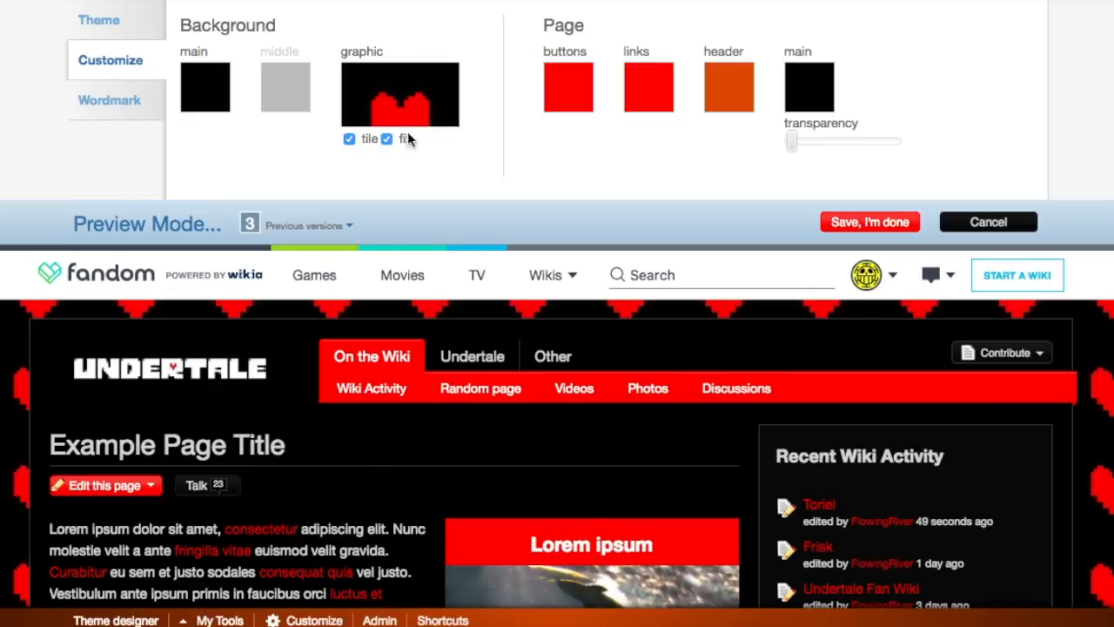
{"action": "left_click", "coordinate": [351, 140]}
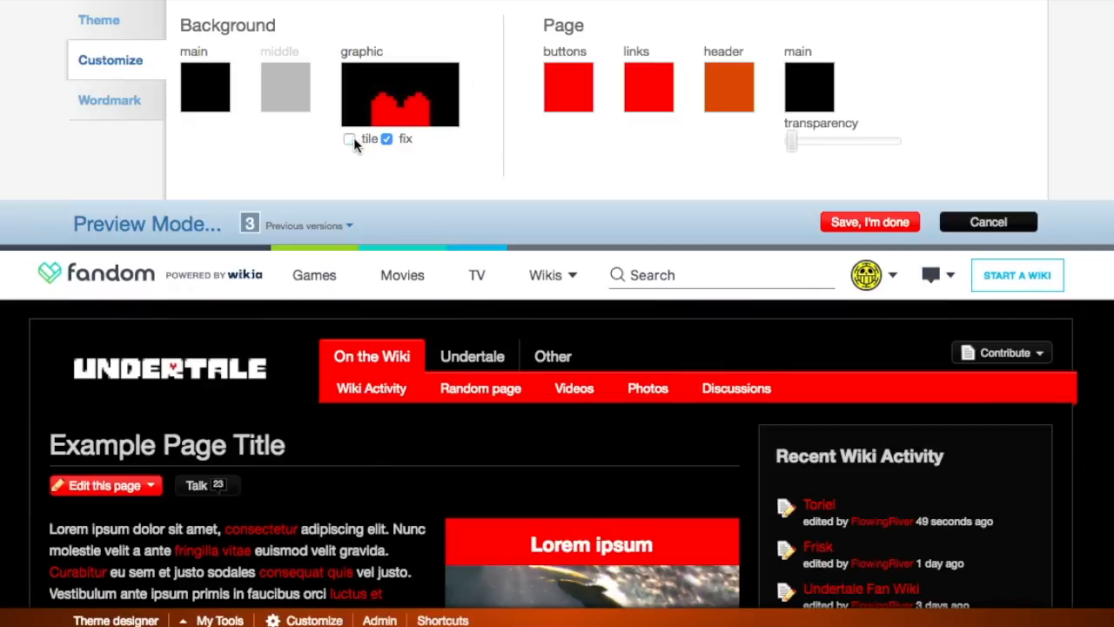
{"action": "left_click", "coordinate": [352, 138]}
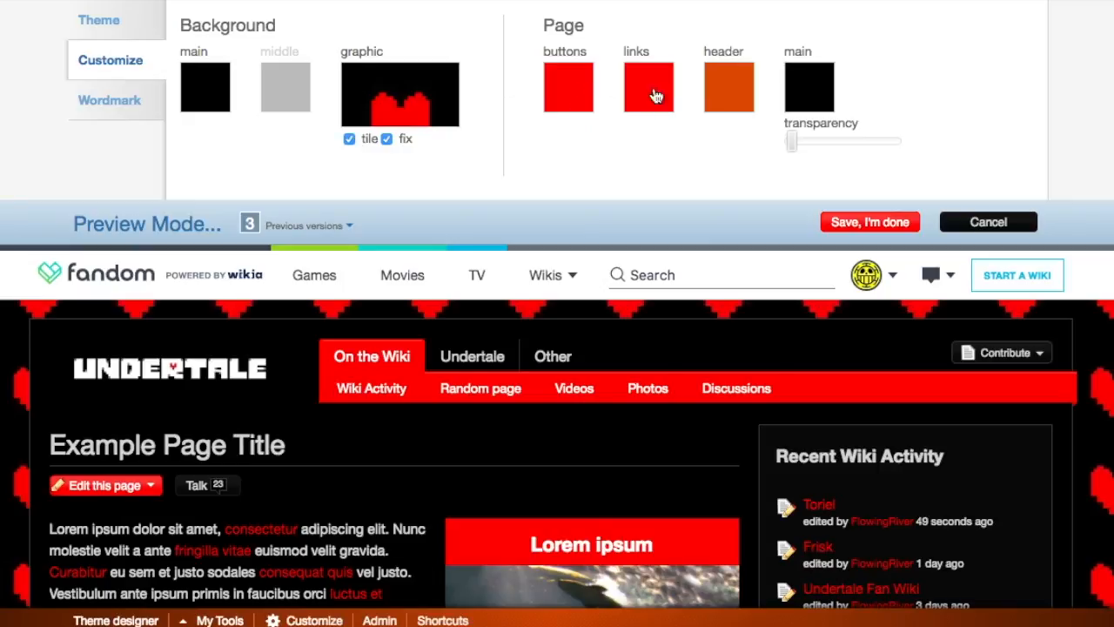
Step: Set the page header colour to the hex code ff0000 and check the example page in the preview
{"action": "left_click", "coordinate": [736, 93]}
{"action": "left_click", "coordinate": [806, 222]}
{"action": "type", "text": "ff0000"}
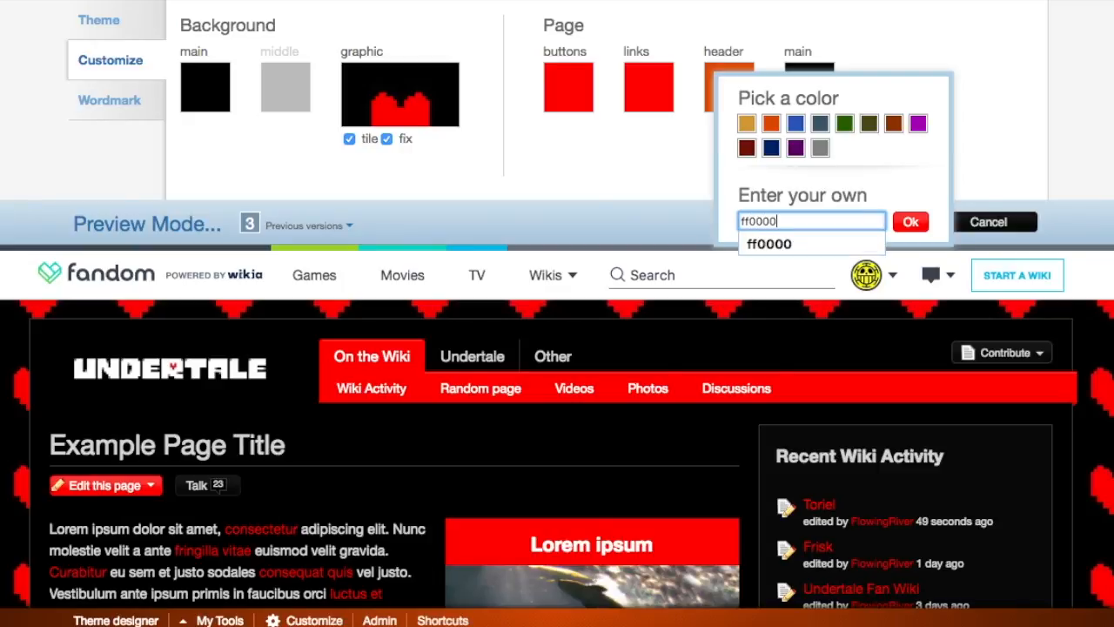
{"action": "key", "text": "Return"}
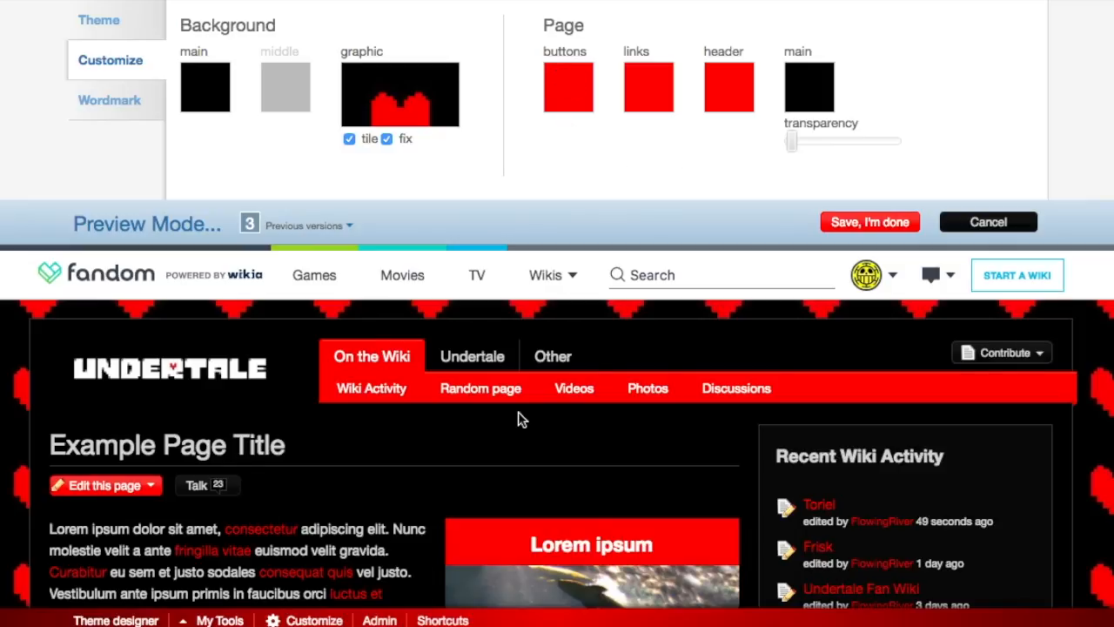
{"action": "scroll", "coordinate": [522, 415], "scroll_direction": "down", "scroll_amount": 2}
{"action": "scroll", "coordinate": [516, 421], "scroll_direction": "up", "scroll_amount": 1}
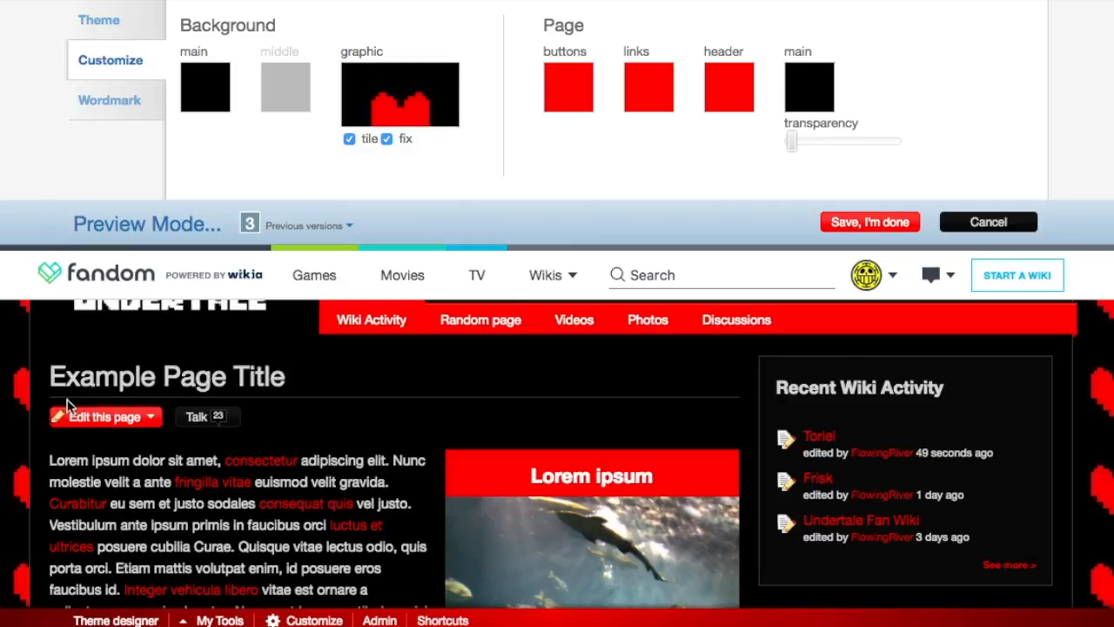
{"action": "scroll", "coordinate": [361, 378], "scroll_direction": "up", "scroll_amount": 3}
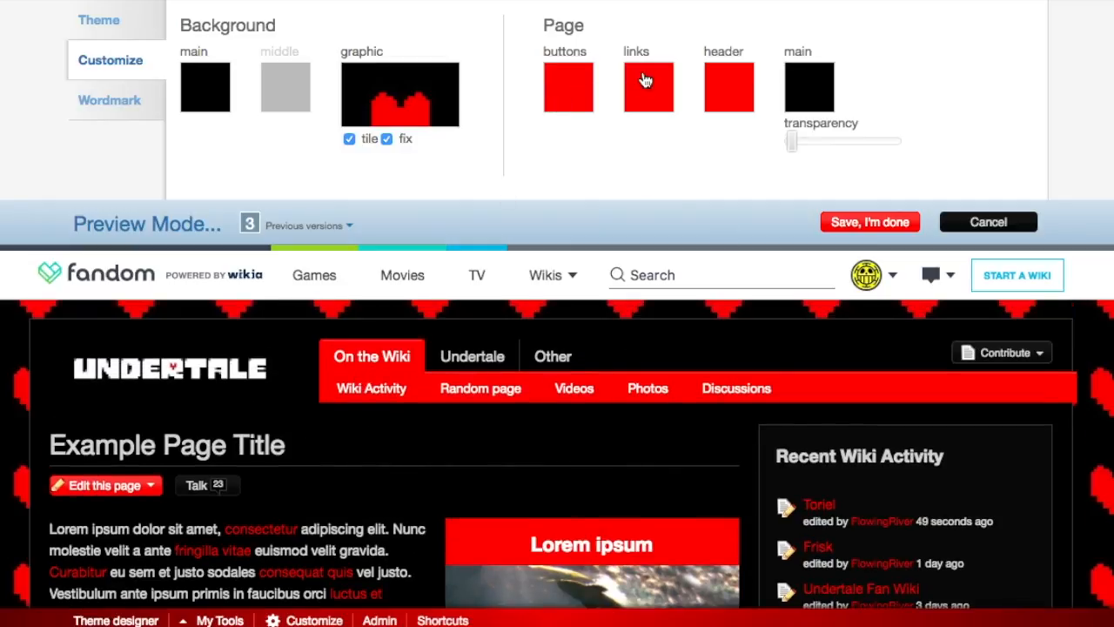
{"action": "scroll", "coordinate": [540, 281], "scroll_direction": "down", "scroll_amount": 10}
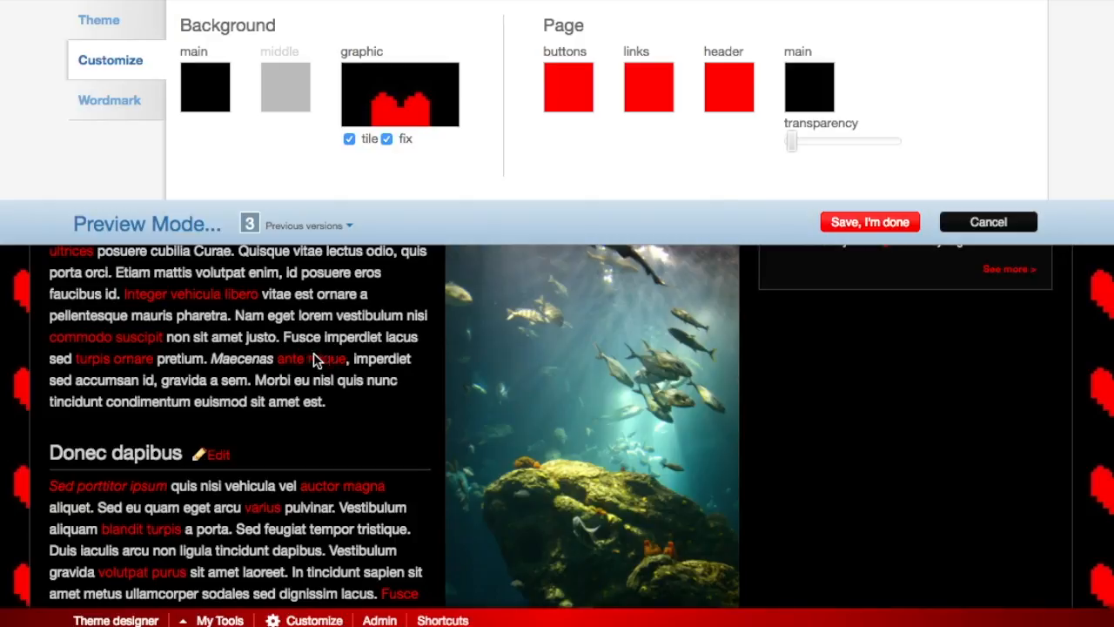
{"action": "scroll", "coordinate": [314, 357], "scroll_direction": "up", "scroll_amount": 10}
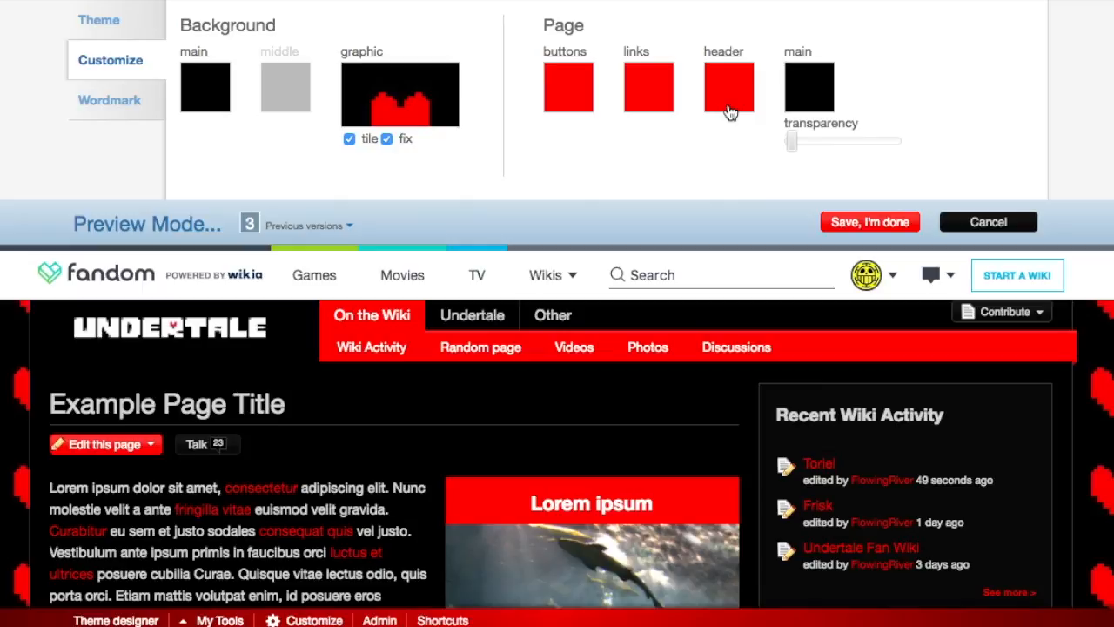
Step: Open the wordmark settings and read the help on favicon uploads beside the current heart favicon
{"action": "left_click", "coordinate": [93, 115]}
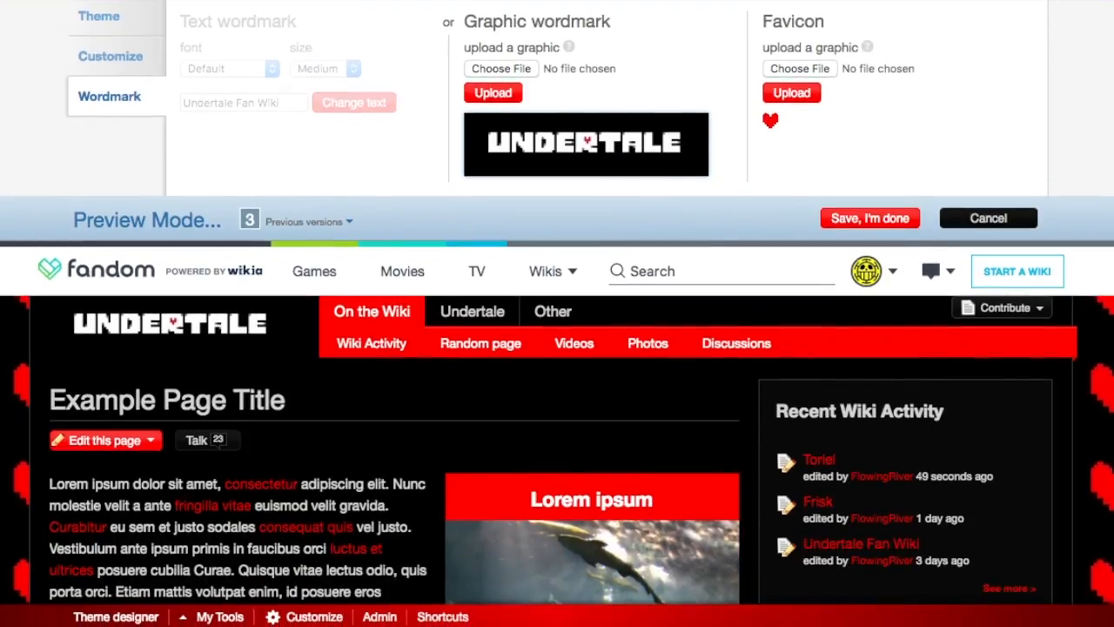
{"action": "mouse_move", "coordinate": [871, 48]}
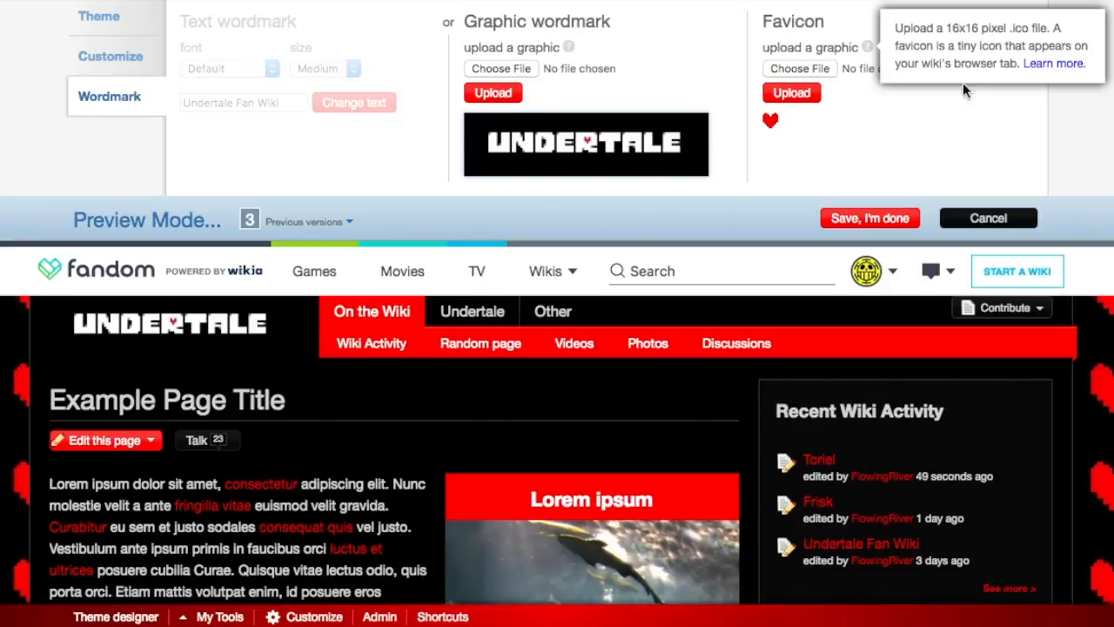
{"action": "mouse_move", "coordinate": [771, 126]}
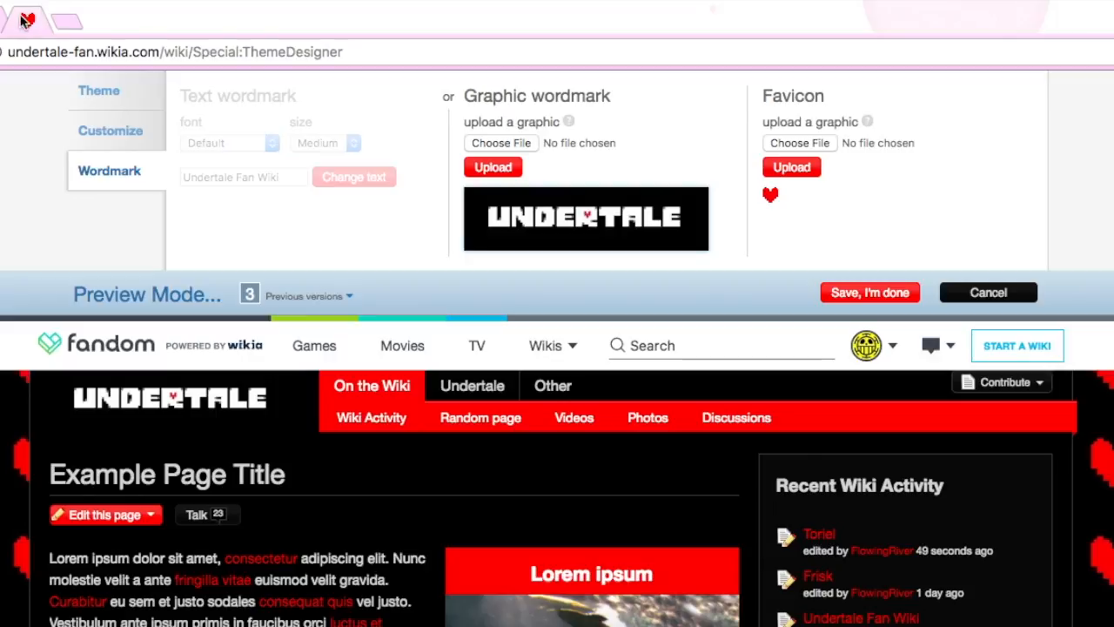
Step: Unpin the Theme Designer browser tab to show its favicon beside the page title, and pin it again
{"action": "right_click", "coordinate": [30, 17]}
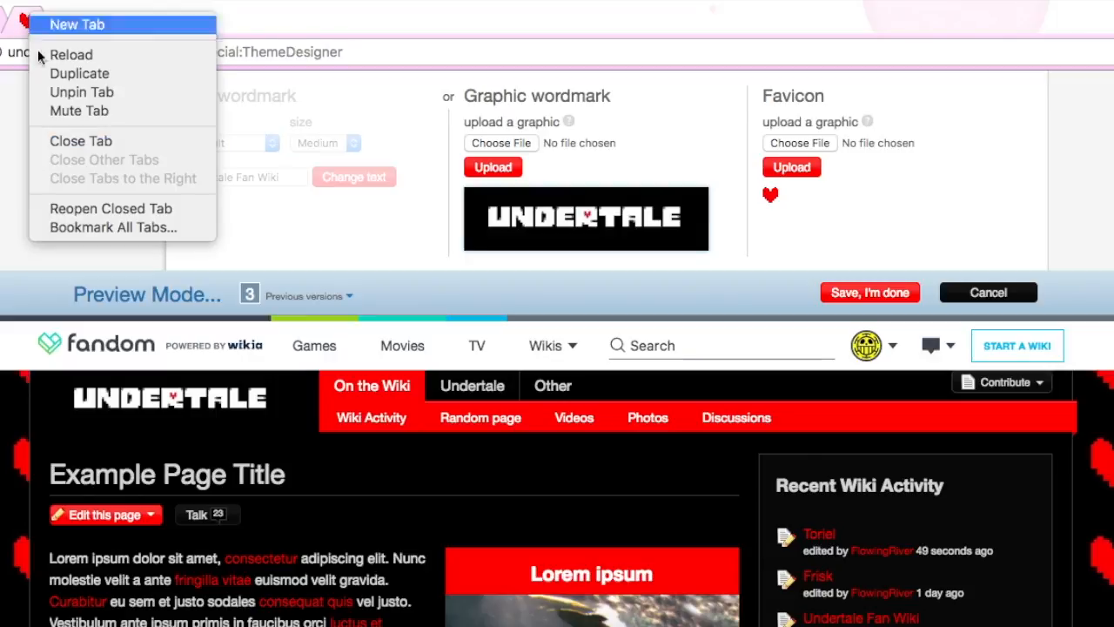
{"action": "left_click", "coordinate": [77, 92]}
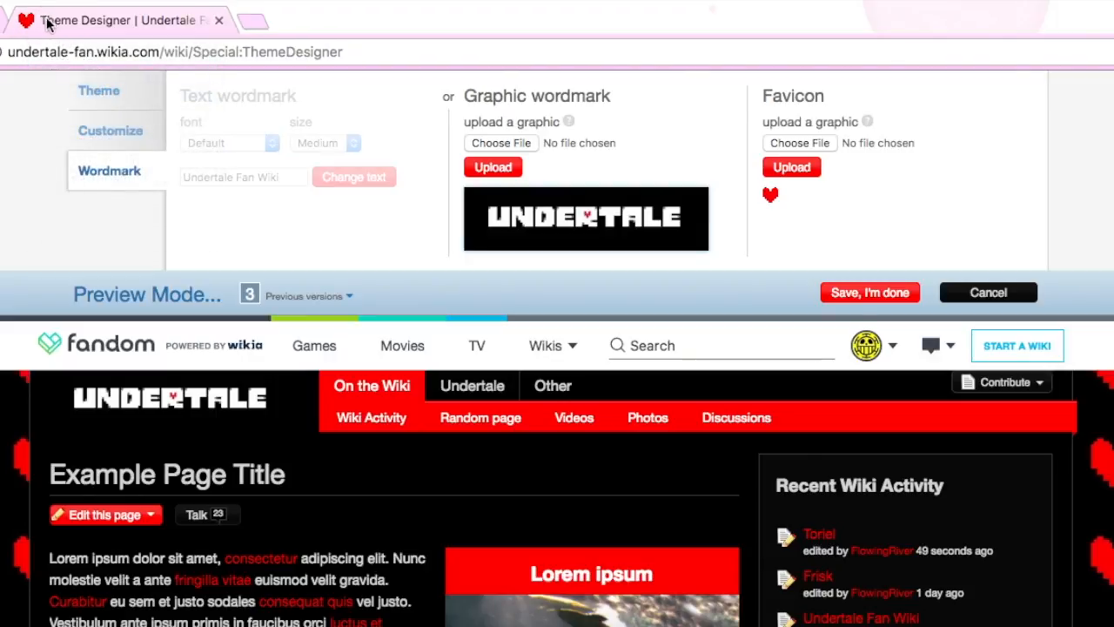
{"action": "right_click", "coordinate": [49, 21]}
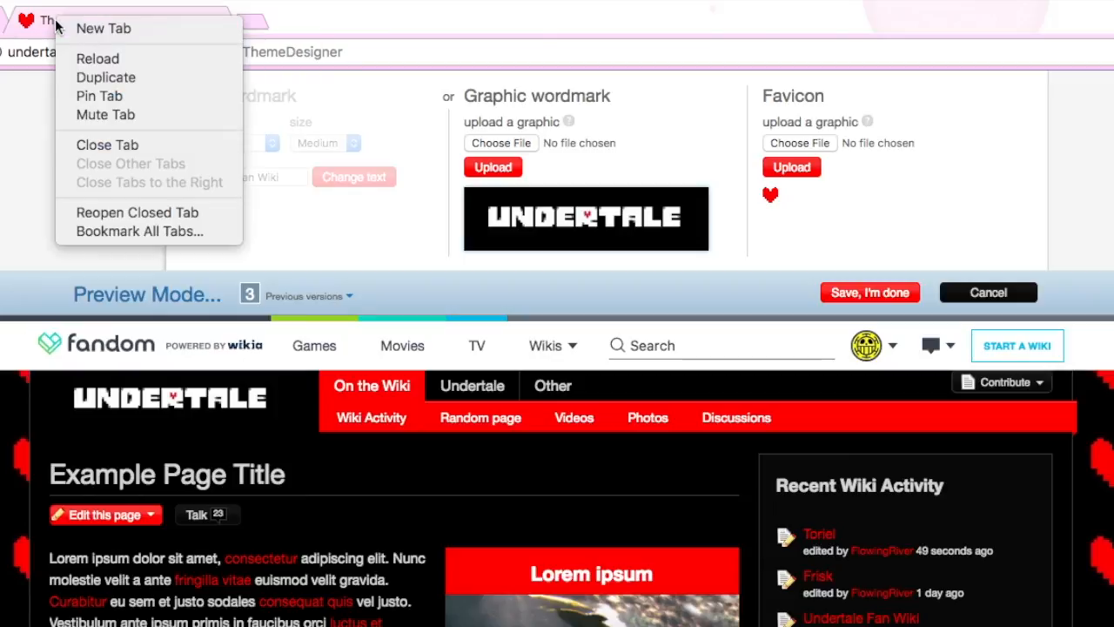
{"action": "left_click", "coordinate": [101, 95]}
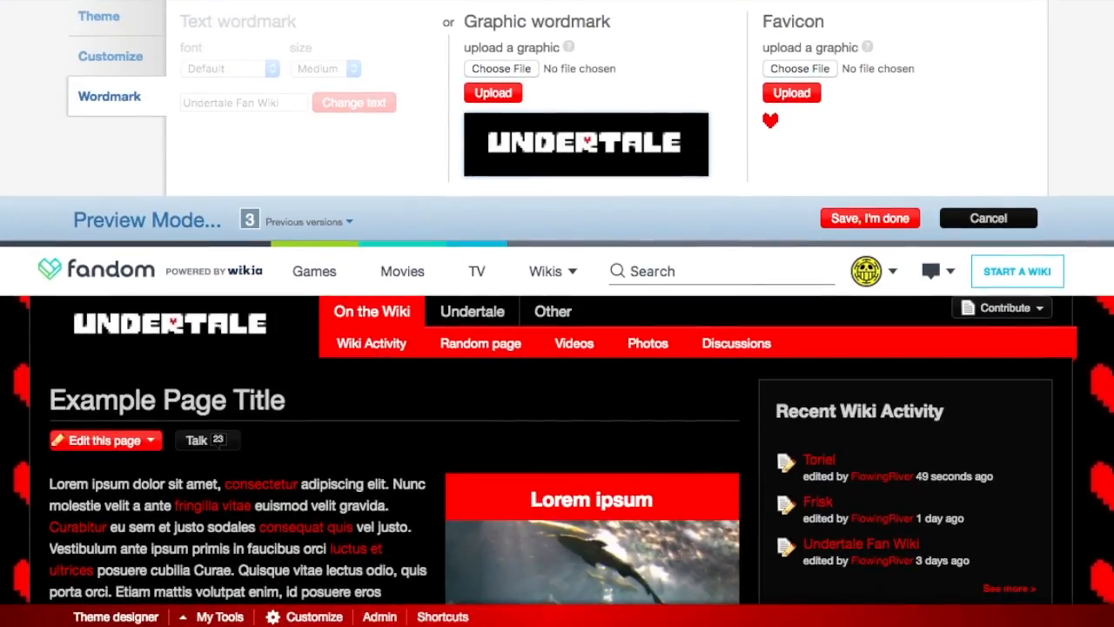
Step: Check the example page in the preview, save the theme, and look over the wiki's Home page
{"action": "scroll", "coordinate": [360, 333], "scroll_direction": "down", "scroll_amount": 2}
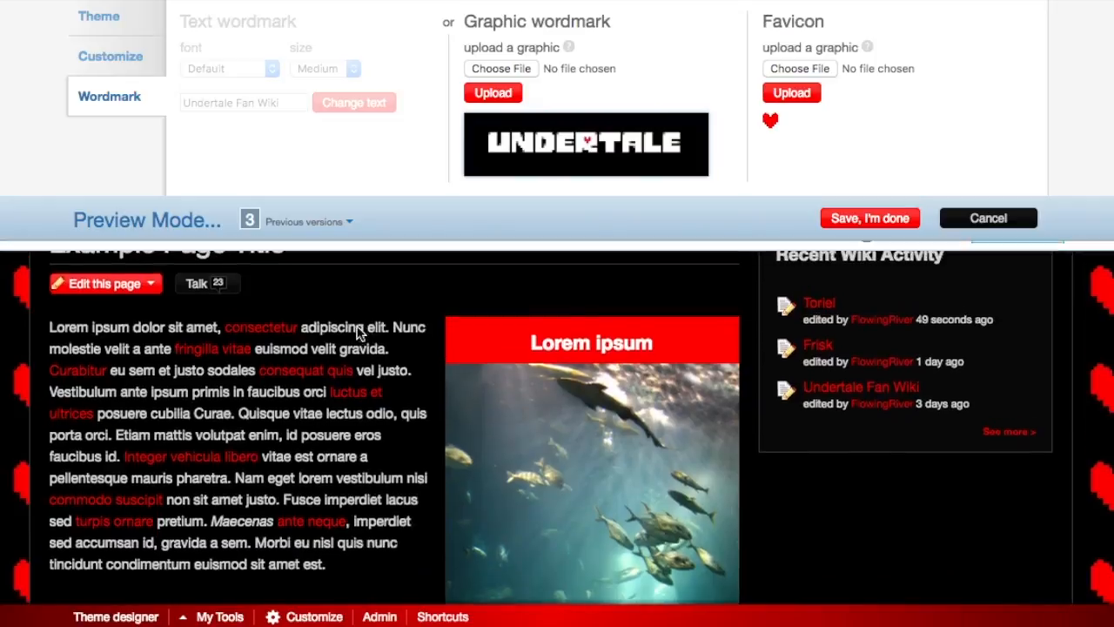
{"action": "scroll", "coordinate": [360, 333], "scroll_direction": "up", "scroll_amount": 3}
{"action": "left_click", "coordinate": [899, 219]}
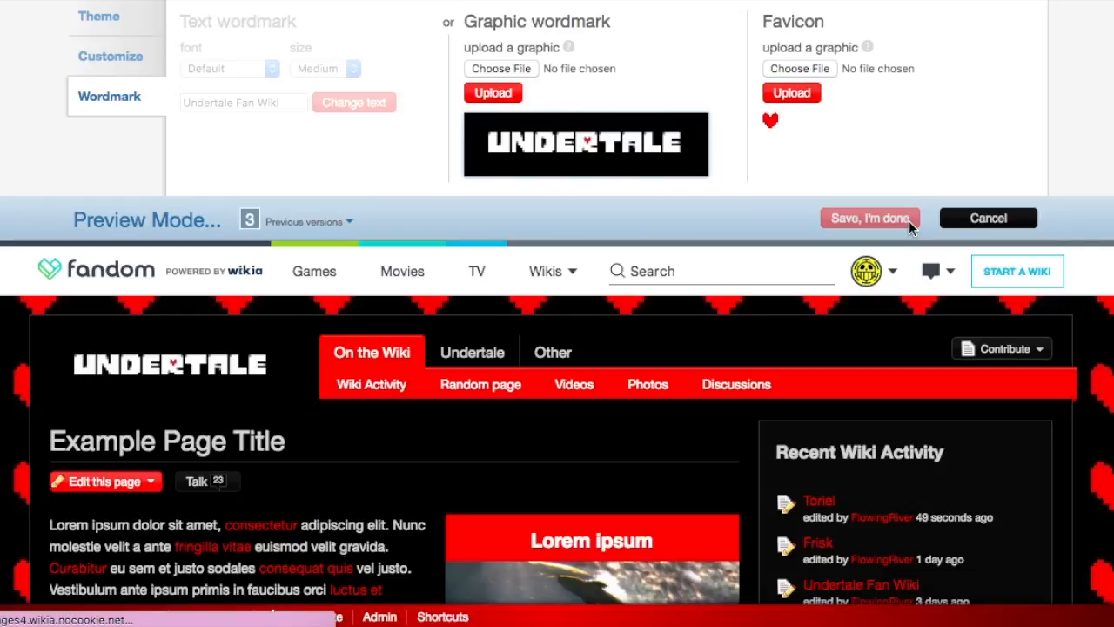
{"action": "scroll", "coordinate": [413, 348], "scroll_direction": "down", "scroll_amount": 3}
{"action": "scroll", "coordinate": [413, 349], "scroll_direction": "down", "scroll_amount": 6}
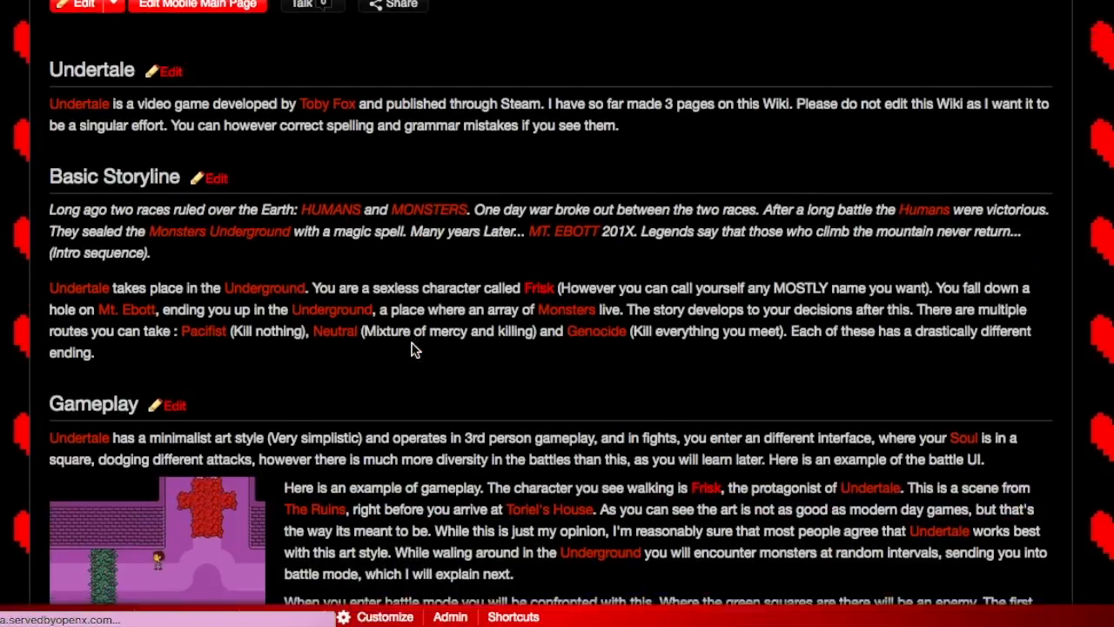
{"action": "scroll", "coordinate": [414, 349], "scroll_direction": "up", "scroll_amount": 7}
{"action": "scroll", "coordinate": [414, 348], "scroll_direction": "up", "scroll_amount": 5}
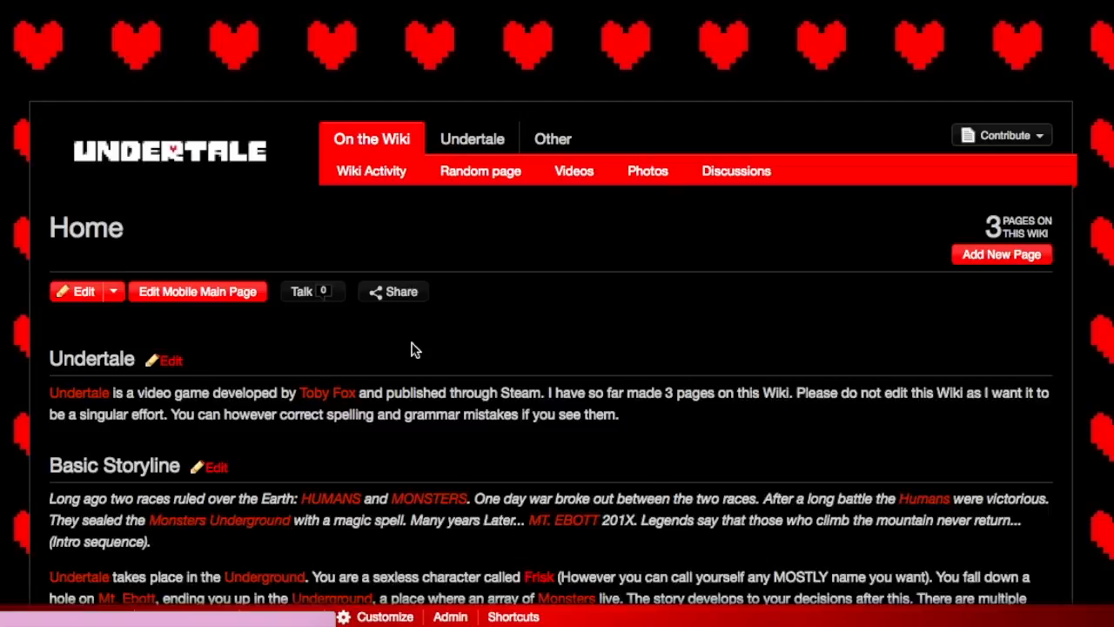
{"action": "scroll", "coordinate": [414, 349], "scroll_direction": "down", "scroll_amount": 4}
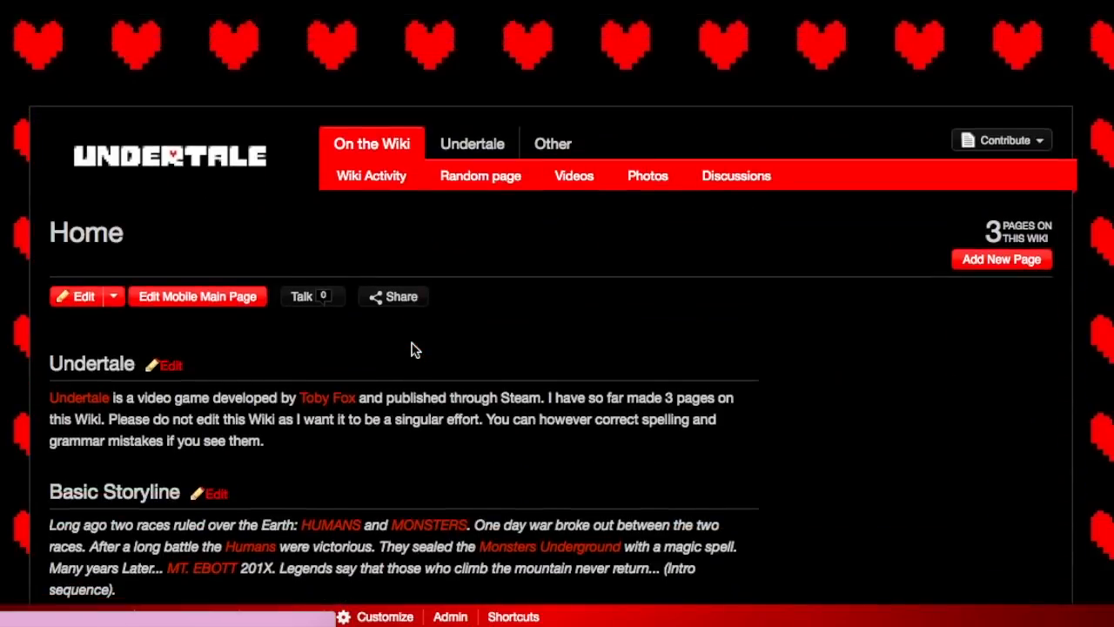